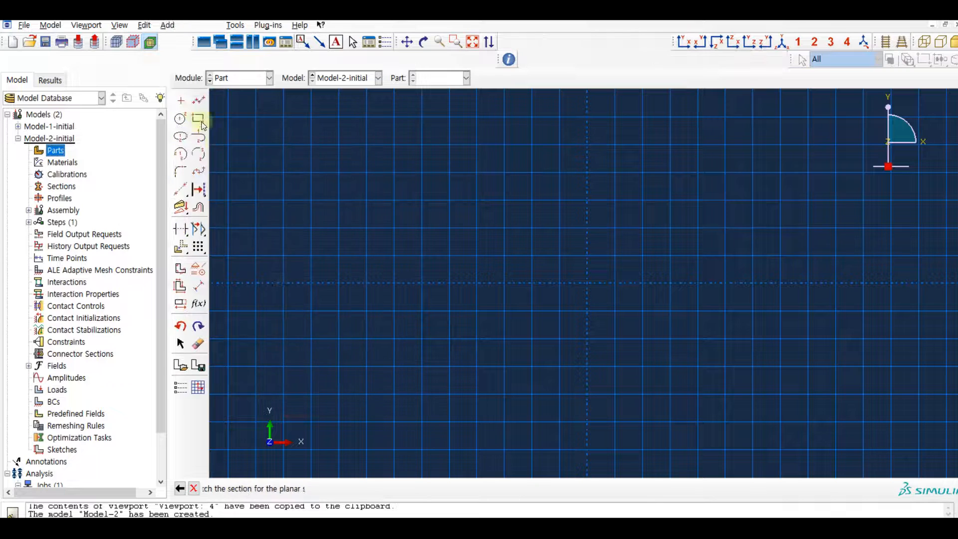
# Add an isolated point at the sketch origin and apply a Fixed constraint to it.
pyautogui.click(181, 100)
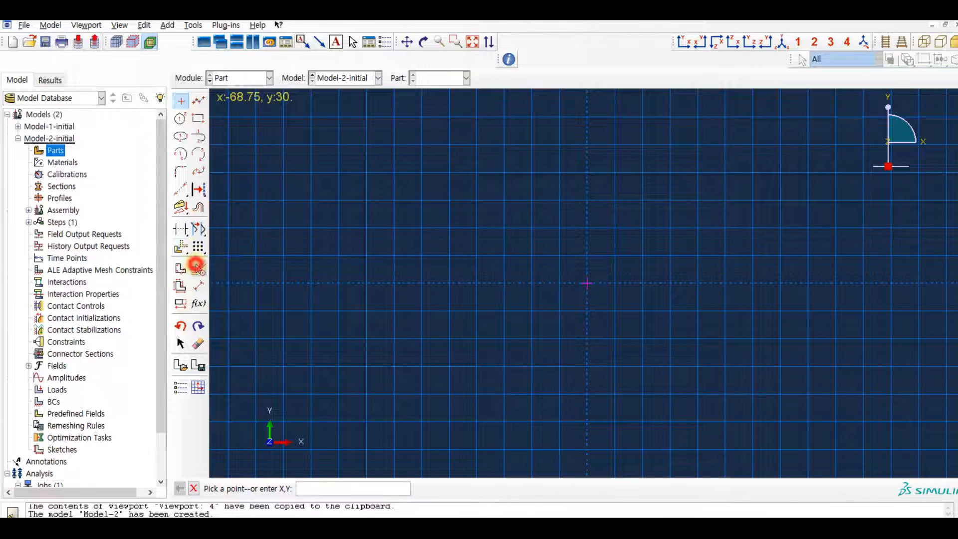
pyautogui.click(182, 247)
pyautogui.click(28, 152)
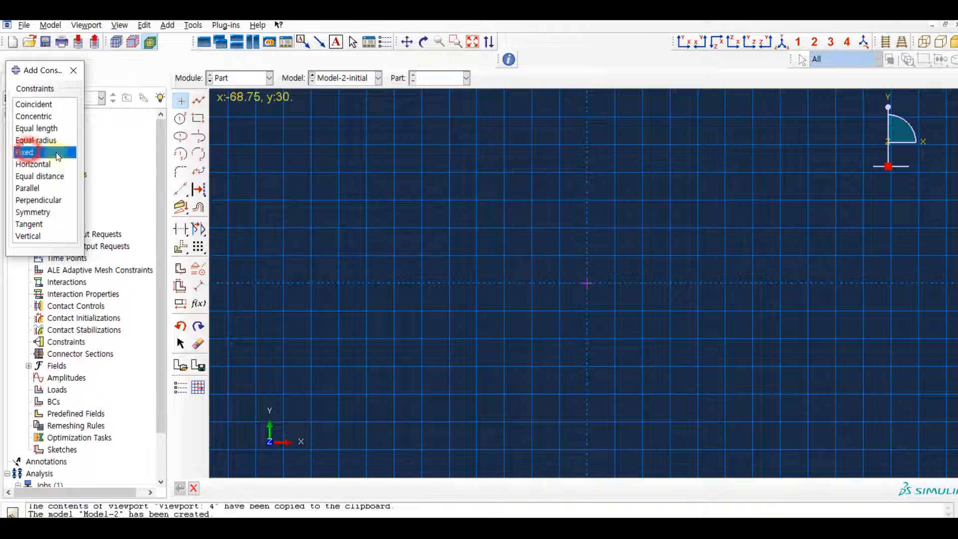
pyautogui.click(588, 288)
pyautogui.click(345, 489)
# Sketch a rectangle about 40 wide and 10 high with its lower-left corner on the fixed origin point.
pyautogui.click(199, 119)
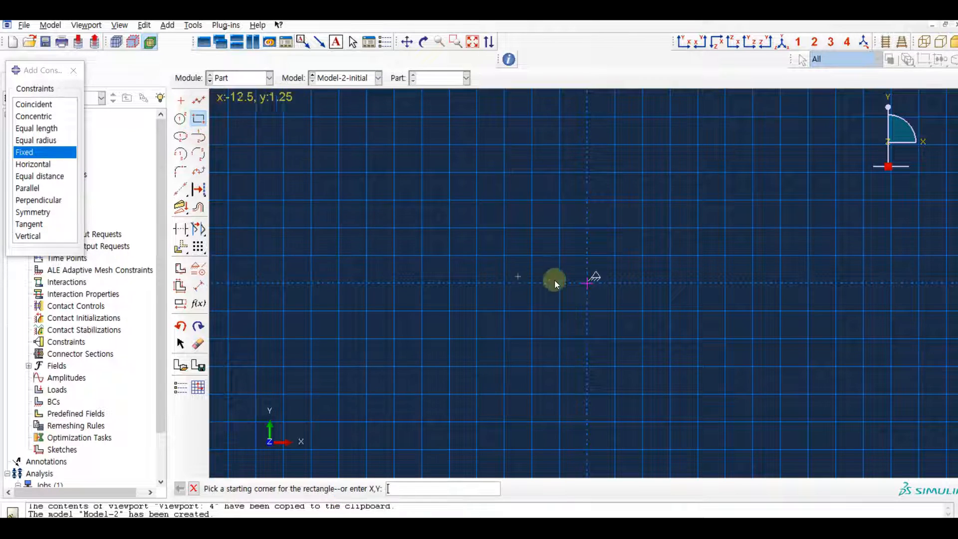
pyautogui.click(588, 283)
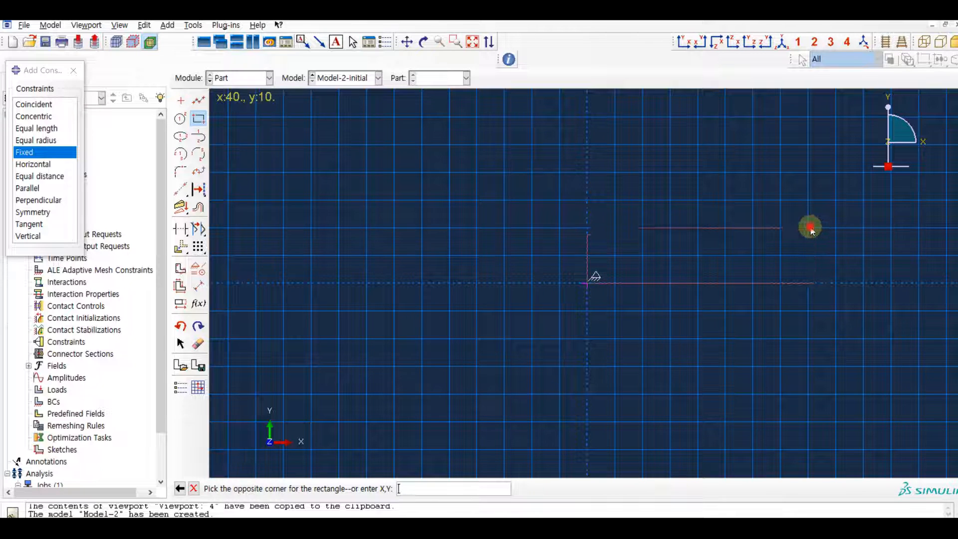
pyautogui.click(810, 228)
pyautogui.middleClick(810, 228)
# Dimension the rectangle to 10 wide and 3 high, and finish the sketch to create the planar part.
pyautogui.click(199, 287)
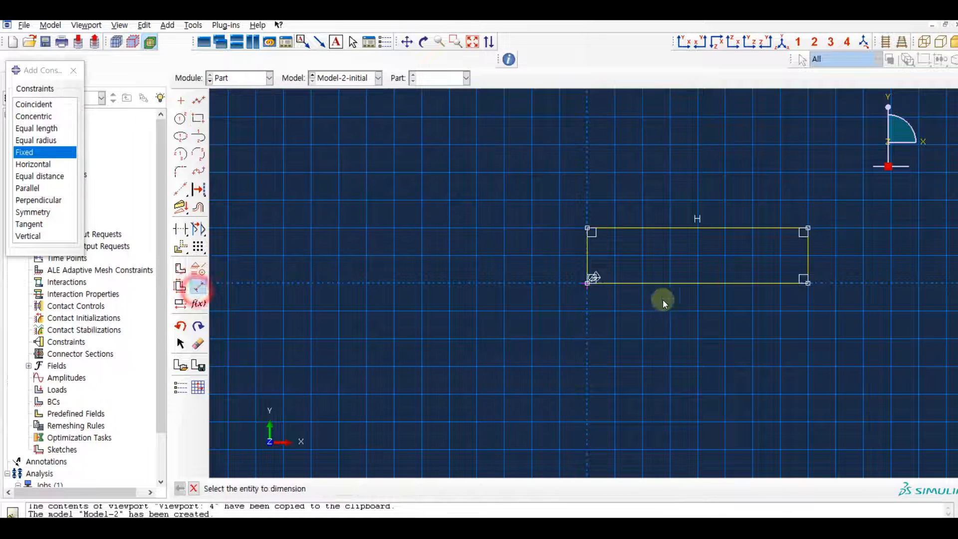
pyautogui.click(685, 283)
pyautogui.click(684, 307)
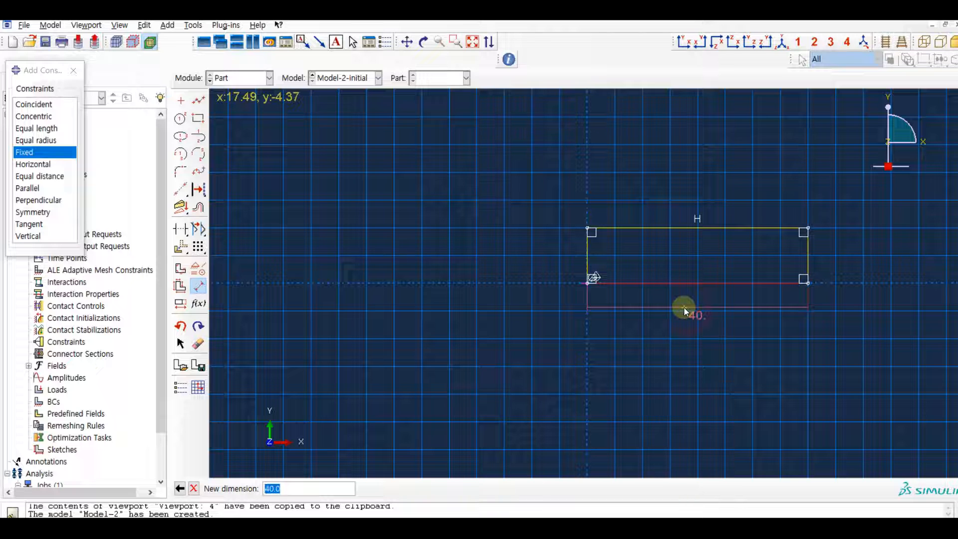
pyautogui.write('10')
pyautogui.press('Return')
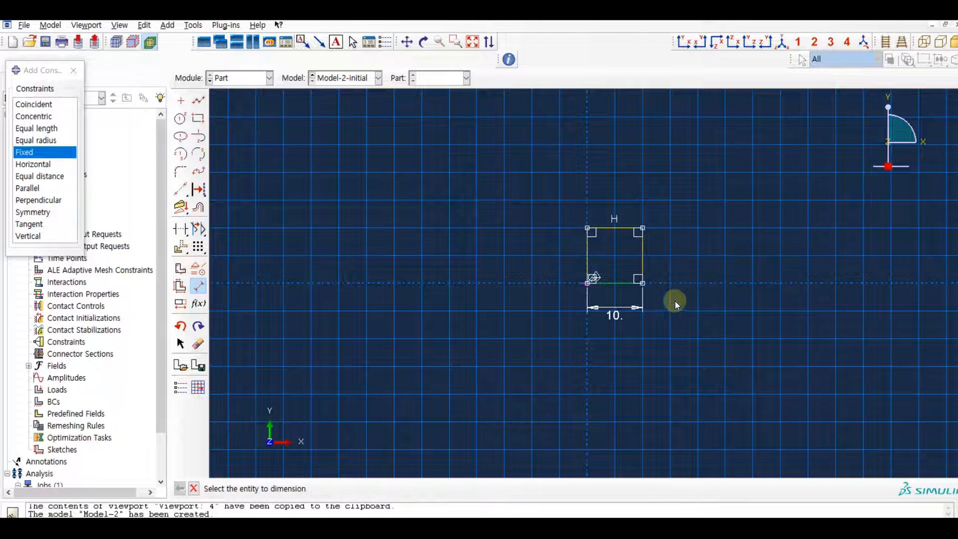
pyautogui.click(645, 253)
pyautogui.click(665, 256)
pyautogui.write('1')
pyautogui.press('Return')
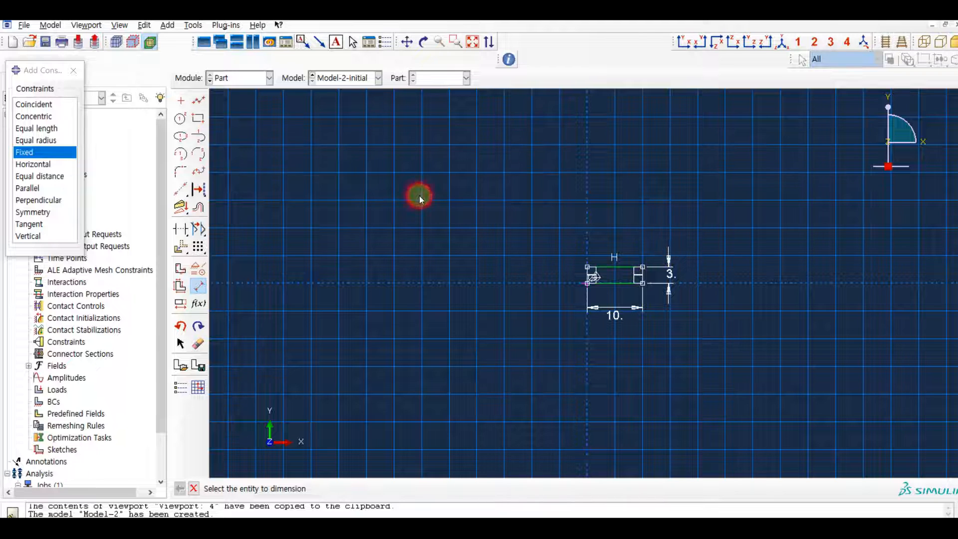
pyautogui.middleClick(419, 195)
pyautogui.middleClick(419, 196)
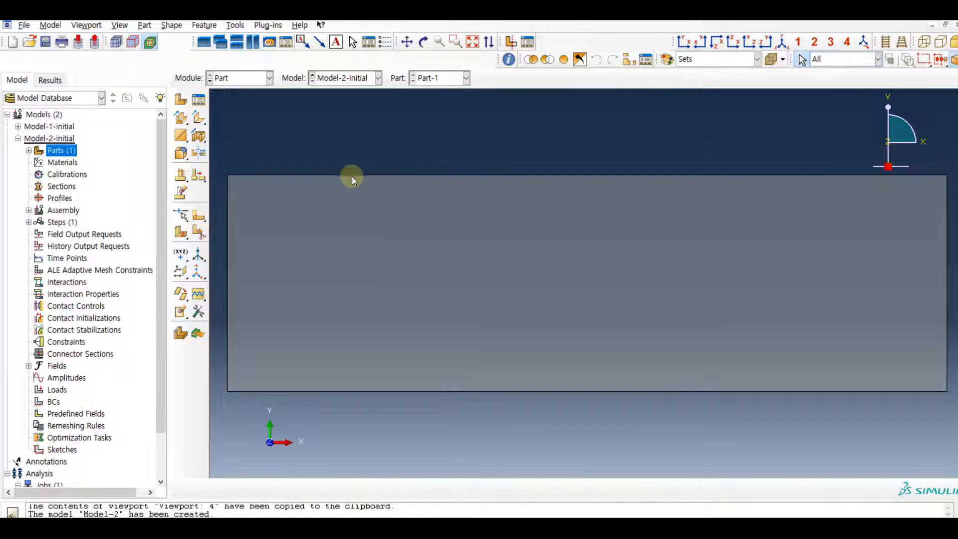
# In a face partition sketch, draw rectangles about 0.59 high along the part's bottom edge and 1.11 high along its top edge, extending past its right side.
pyautogui.click(200, 216)
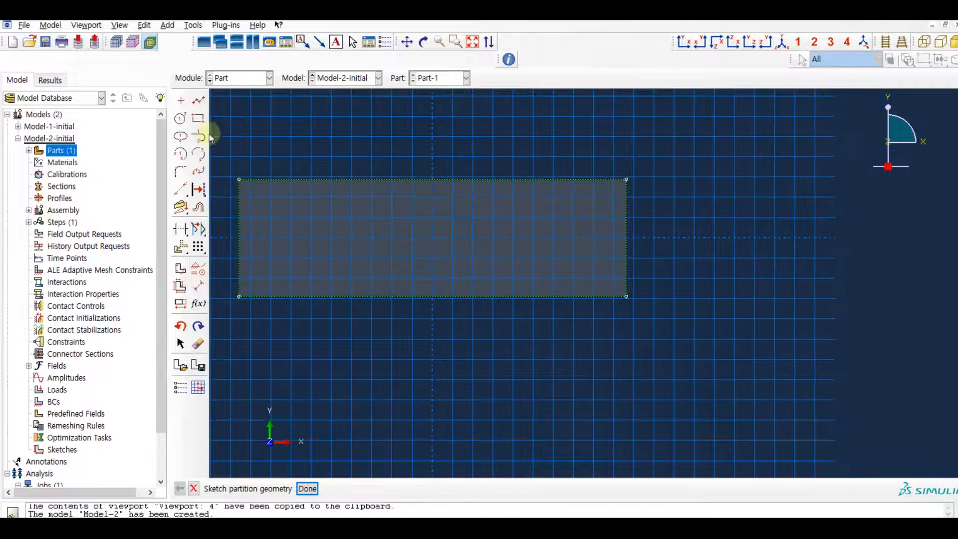
pyautogui.click(198, 119)
pyautogui.click(240, 295)
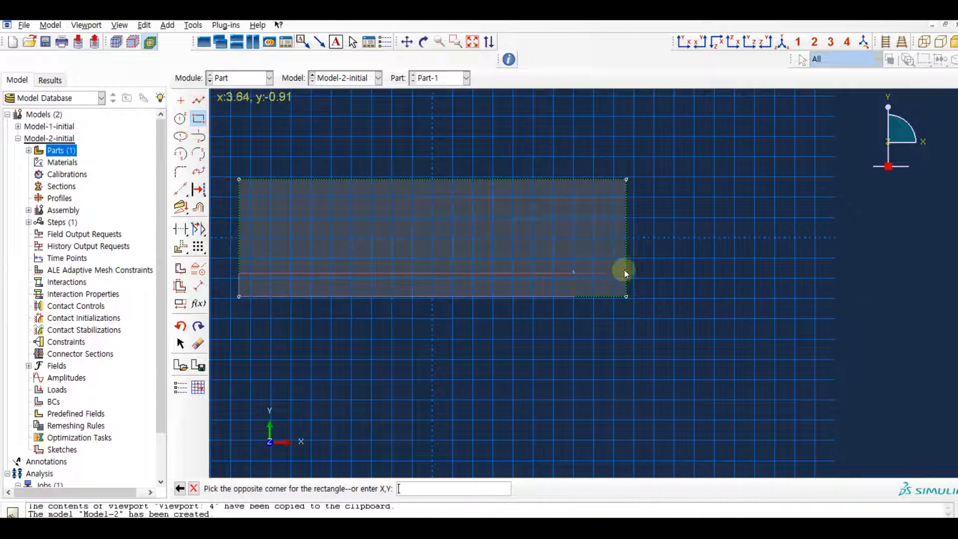
pyautogui.click(699, 271)
pyautogui.click(196, 118)
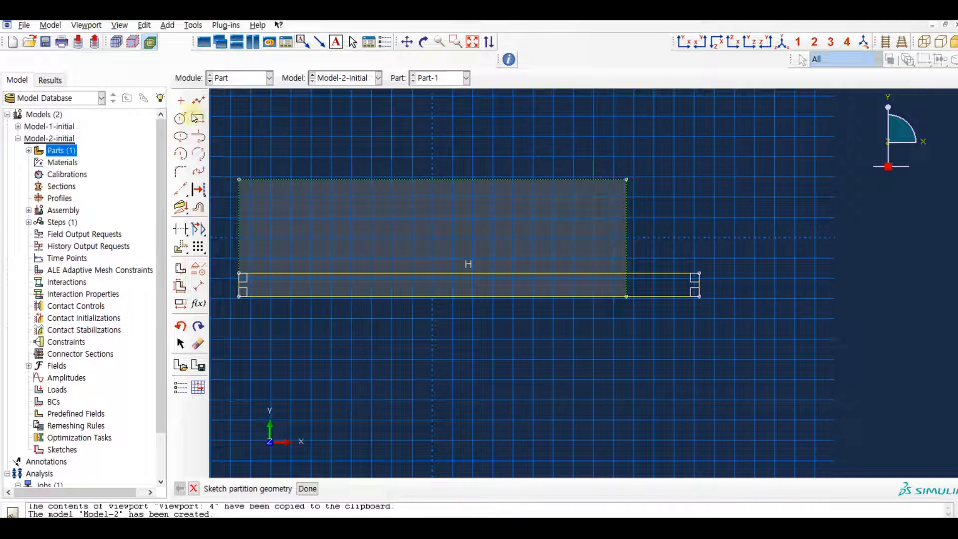
pyautogui.click(196, 118)
pyautogui.click(240, 179)
pyautogui.click(657, 224)
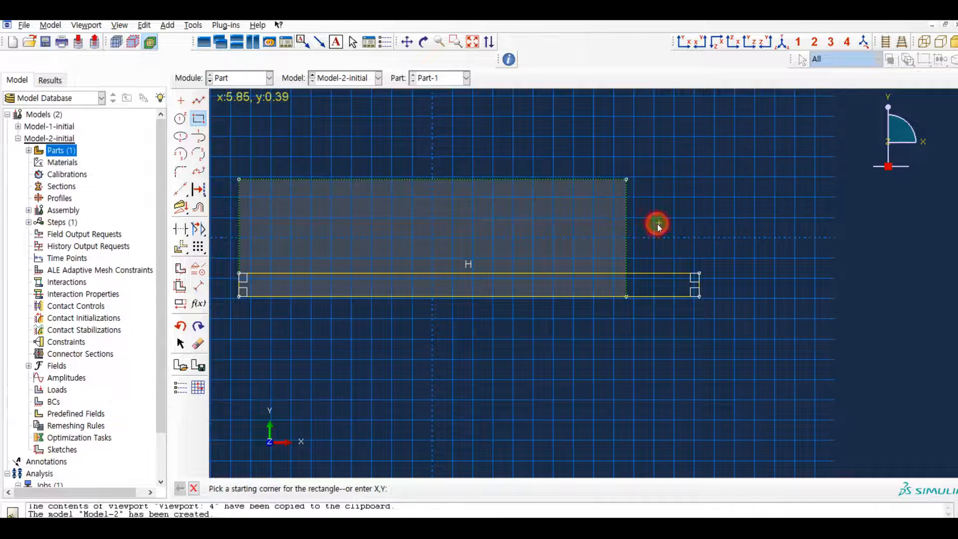
# Dimension the heights of both partition rectangles to 1 and finish the sketch to partition the face.
pyautogui.click(199, 286)
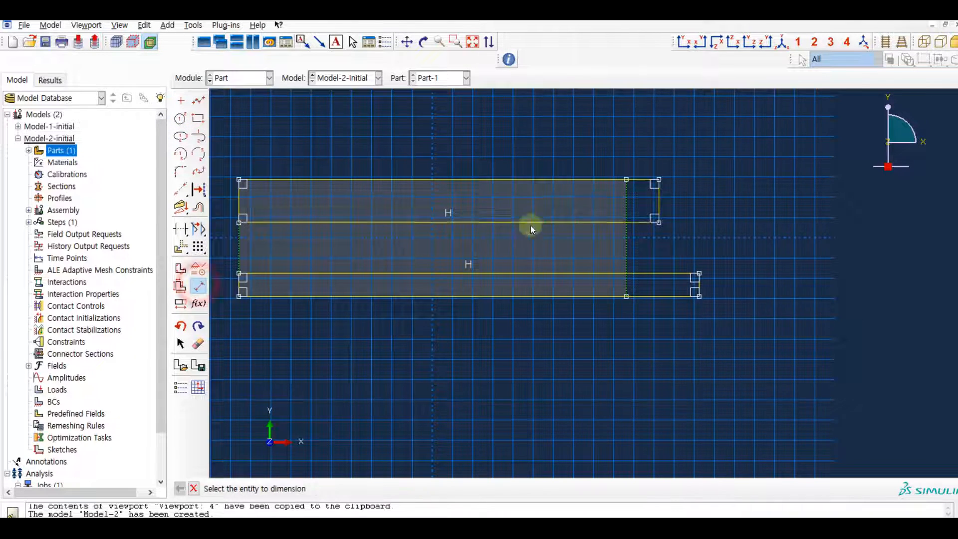
pyautogui.click(657, 204)
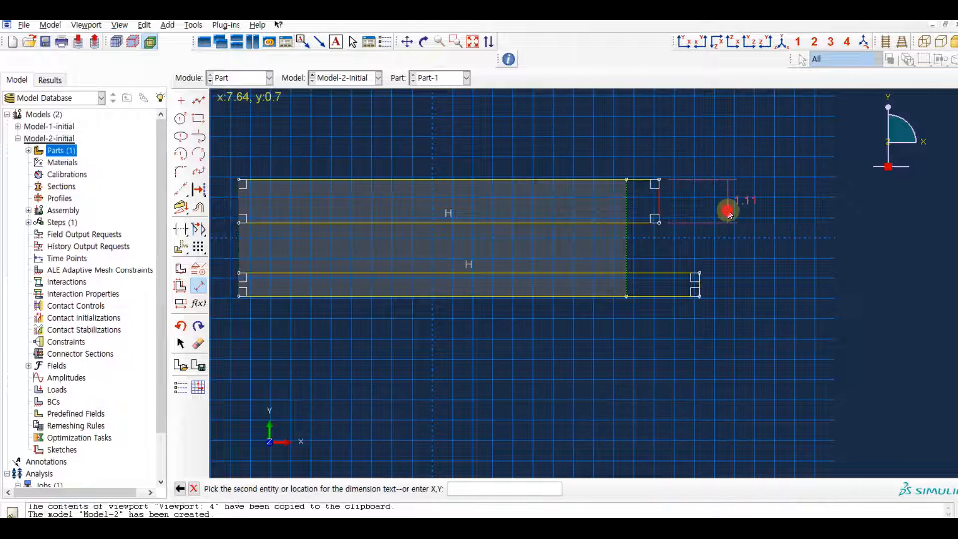
pyautogui.click(729, 211)
pyautogui.write('1')
pyautogui.press('Return')
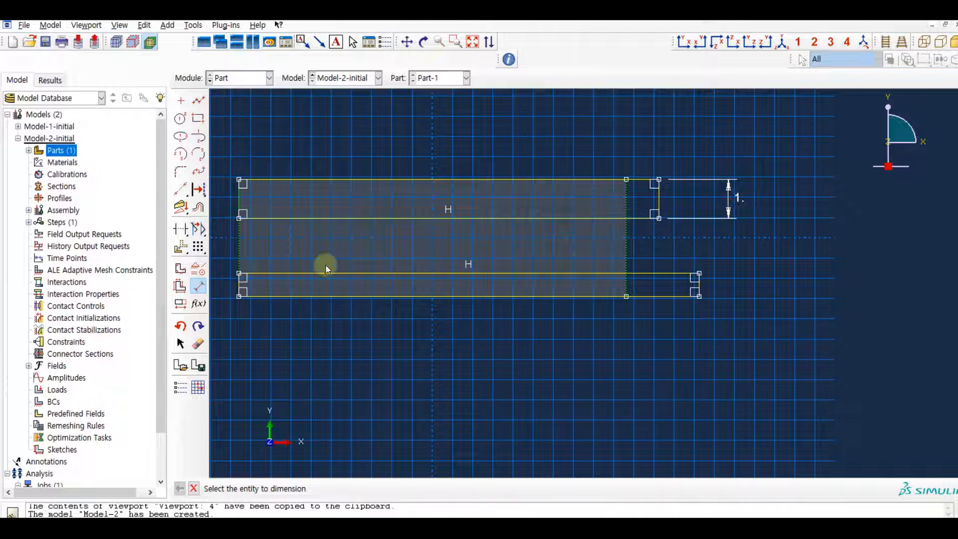
pyautogui.click(699, 285)
pyautogui.click(720, 289)
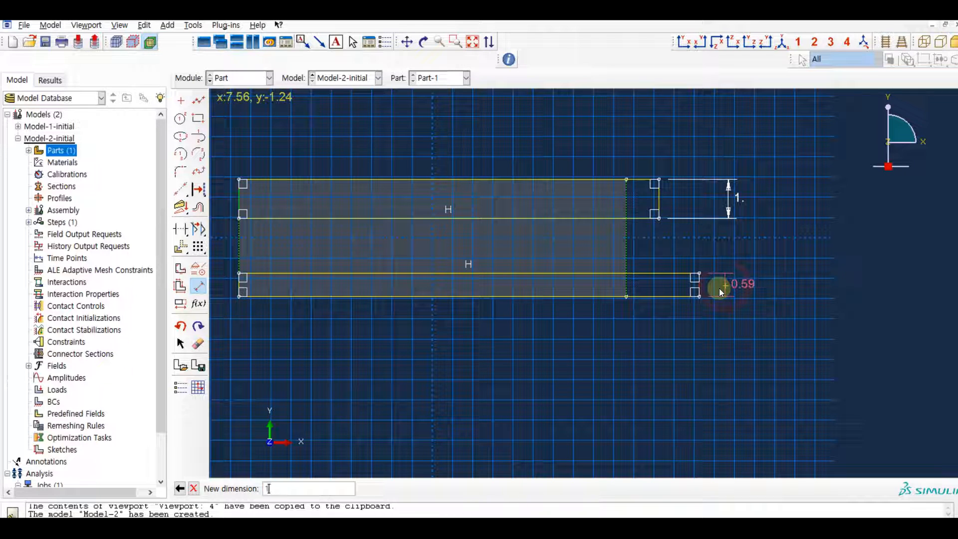
pyautogui.write('1')
pyautogui.press('Return')
pyautogui.press('Escape')
pyautogui.click(307, 489)
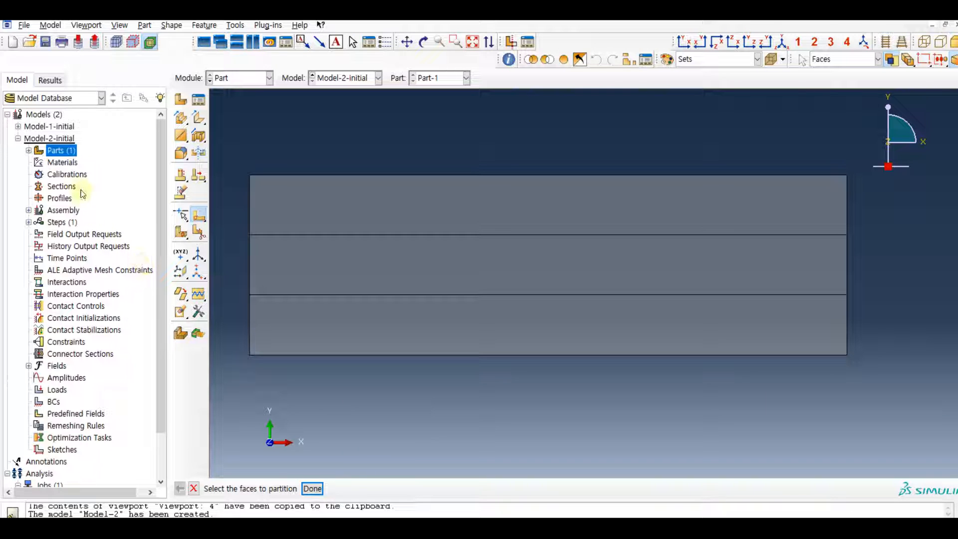
# Create the material Material-1 with isotropic elasticity, Young's modulus 200000 and Poisson's ratio 0.3.
pyautogui.click(74, 163)
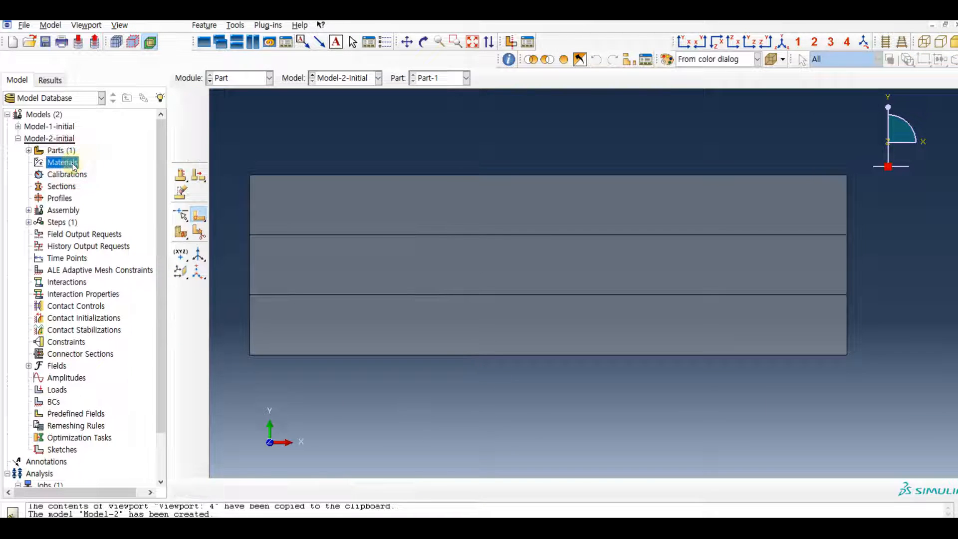
pyautogui.doubleClick(74, 164)
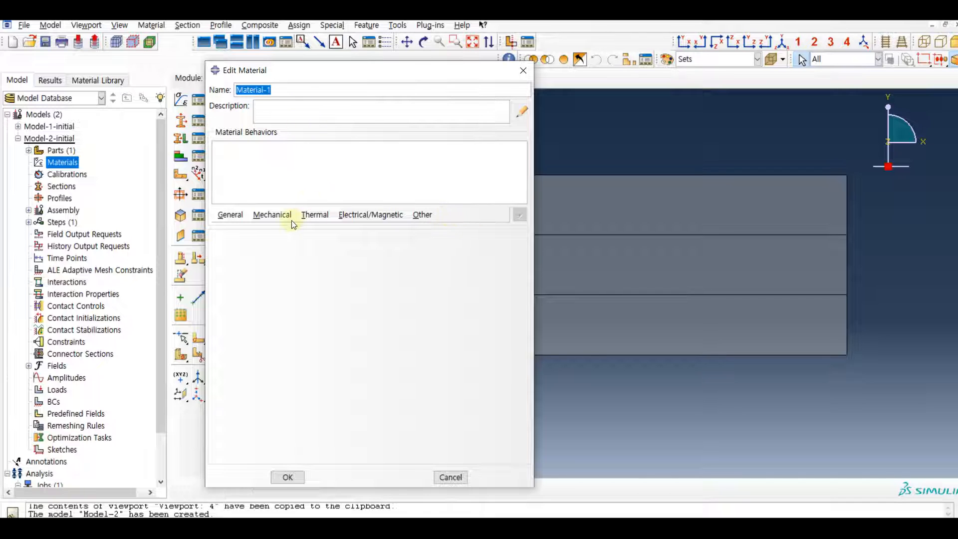
pyautogui.click(292, 218)
pyautogui.moveTo(275, 230)
pyautogui.click(438, 226)
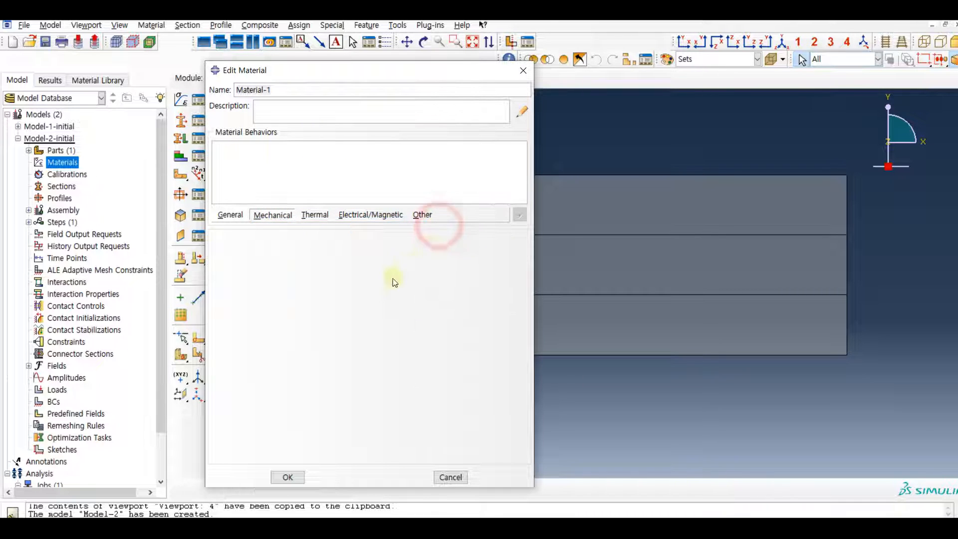
pyautogui.click(257, 386)
pyautogui.write('20000')
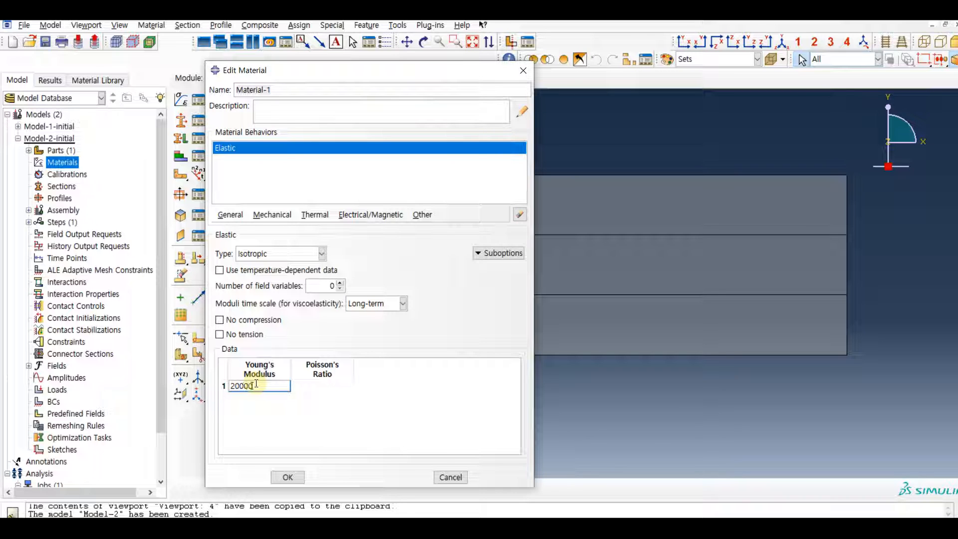
pyautogui.write('0')
pyautogui.click(304, 386)
pyautogui.write('0.3')
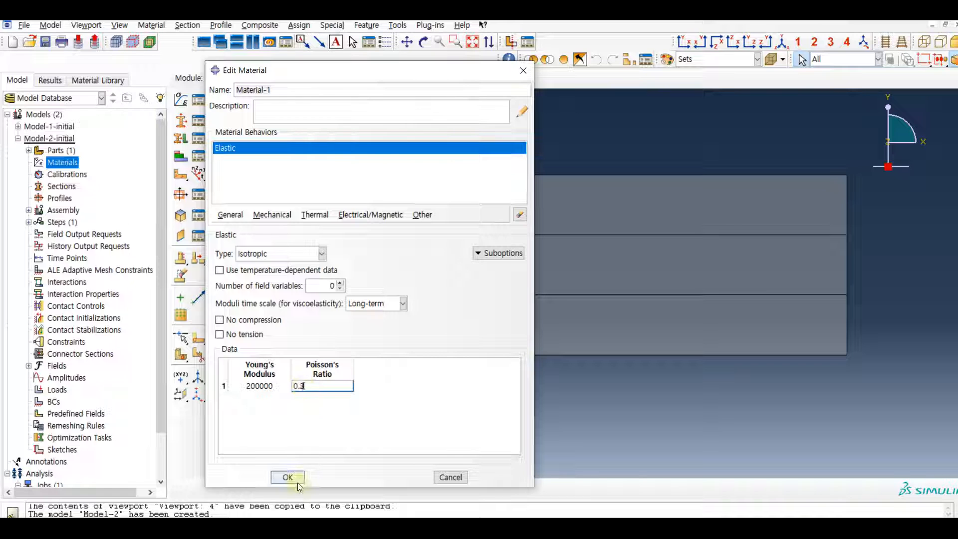
pyautogui.click(288, 477)
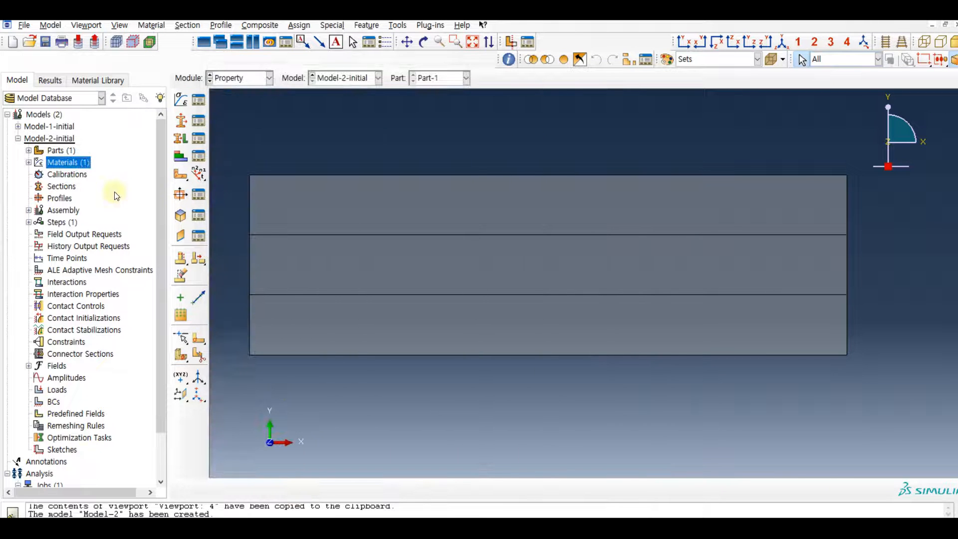
# Create the solid, homogeneous section Section-1 using Material-1.
pyautogui.doubleClick(68, 189)
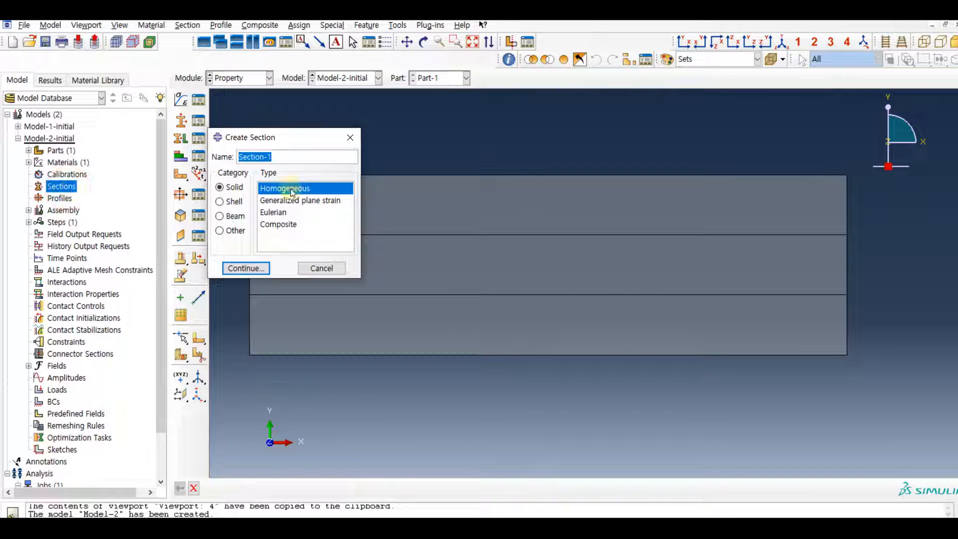
pyautogui.click(252, 268)
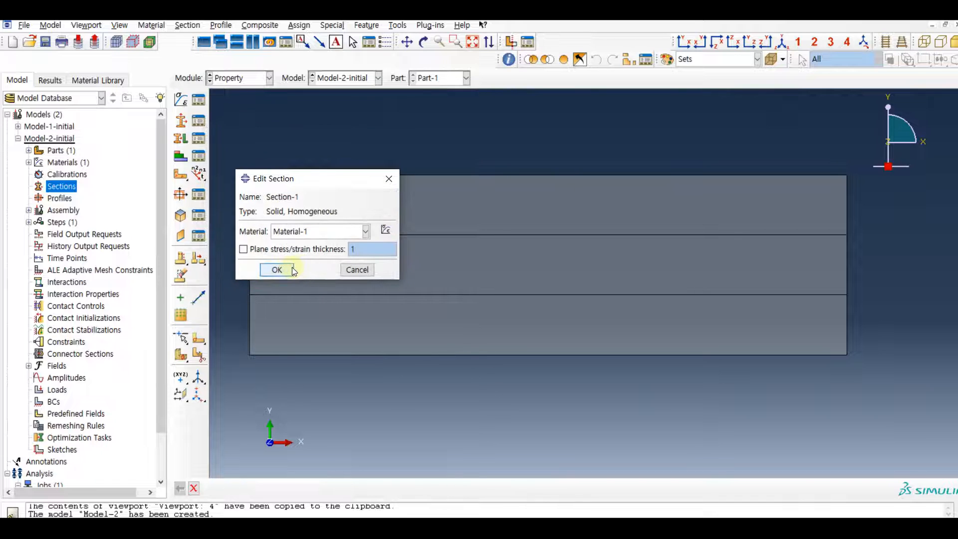
pyautogui.click(272, 249)
pyautogui.click(276, 270)
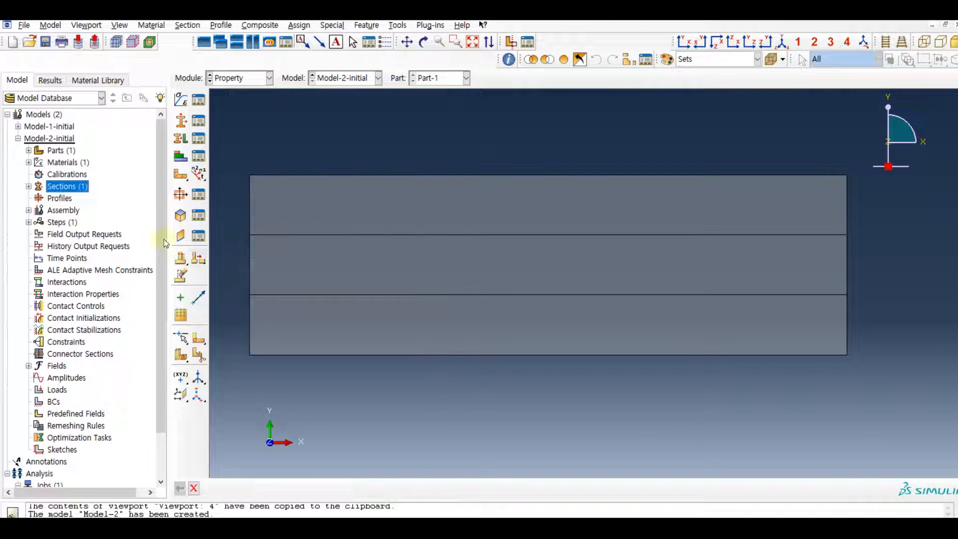
# Assign Section-1 to all three regions of the part, saving them as the set Set-All.
pyautogui.click(199, 140)
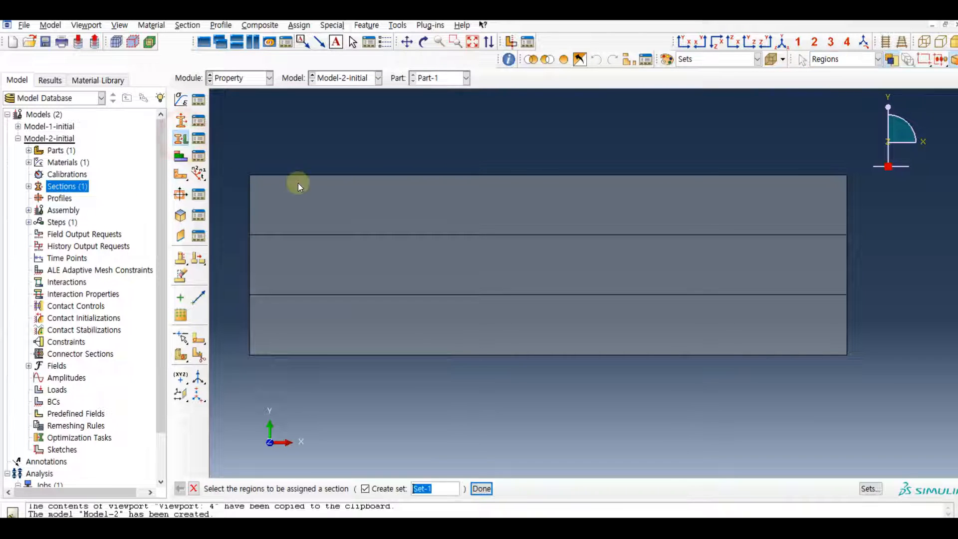
pyautogui.moveTo(334, 141); pyautogui.dragTo(503, 390)
pyautogui.click(446, 489)
pyautogui.press('BackSpace')
pyautogui.press('BackSpace')
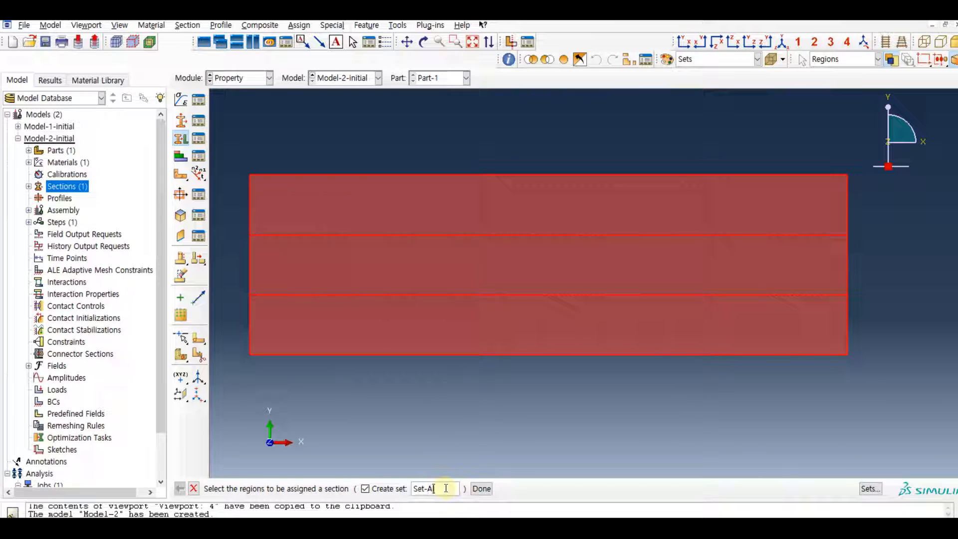
pyautogui.click(481, 489)
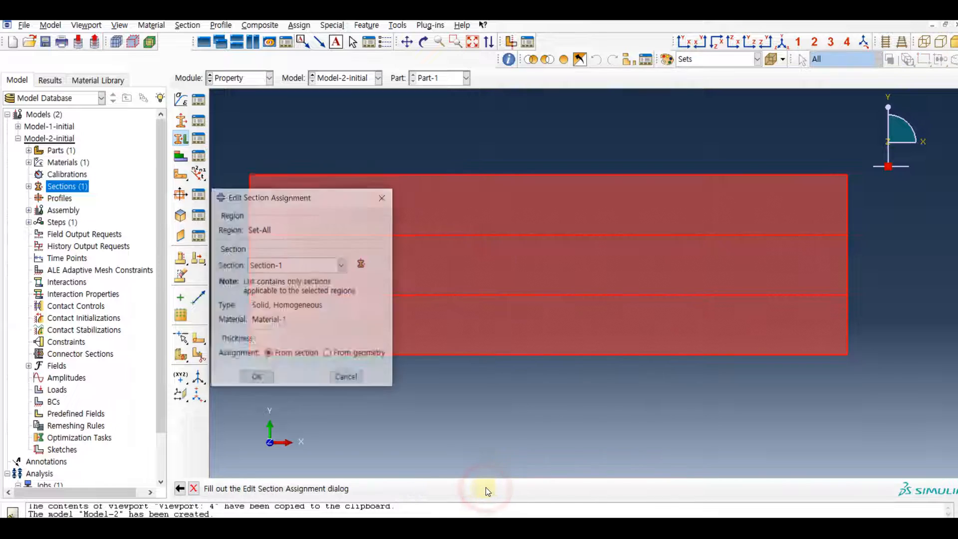
pyautogui.click(257, 378)
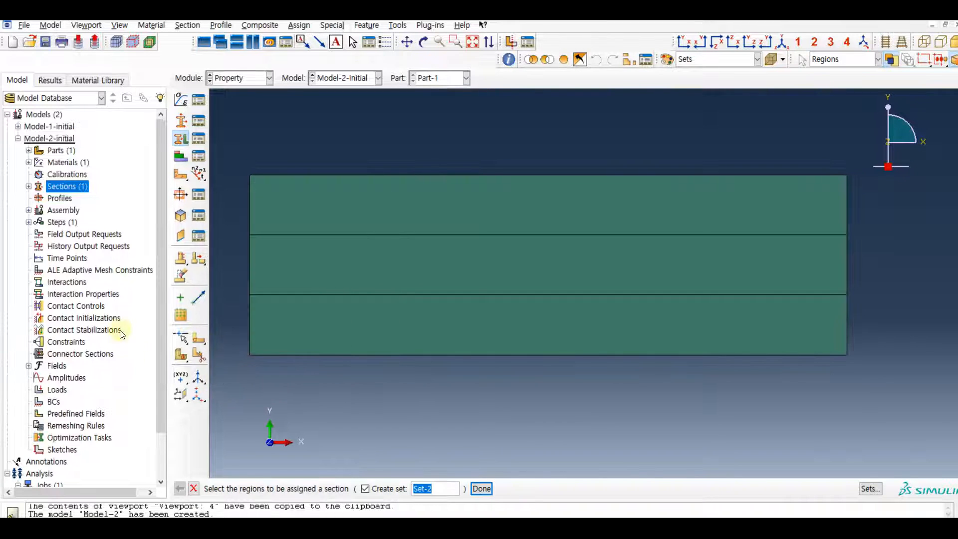
# Create a dependent instance of Part-1 in the assembly.
pyautogui.click(27, 213)
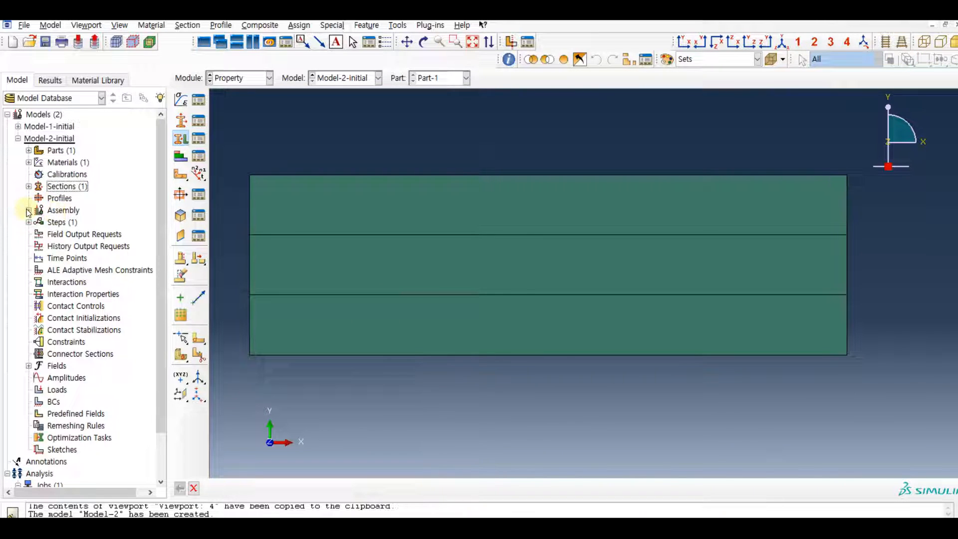
pyautogui.doubleClick(70, 222)
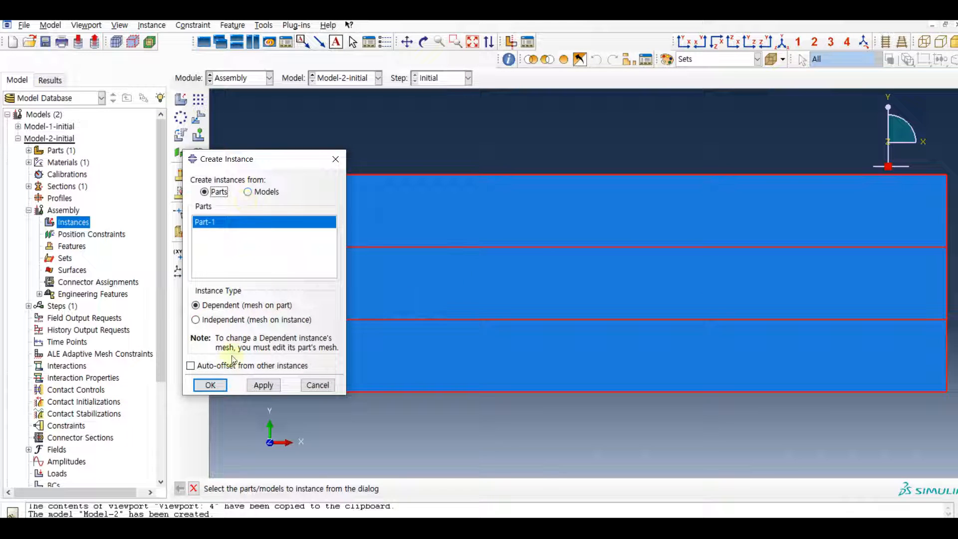
pyautogui.click(216, 385)
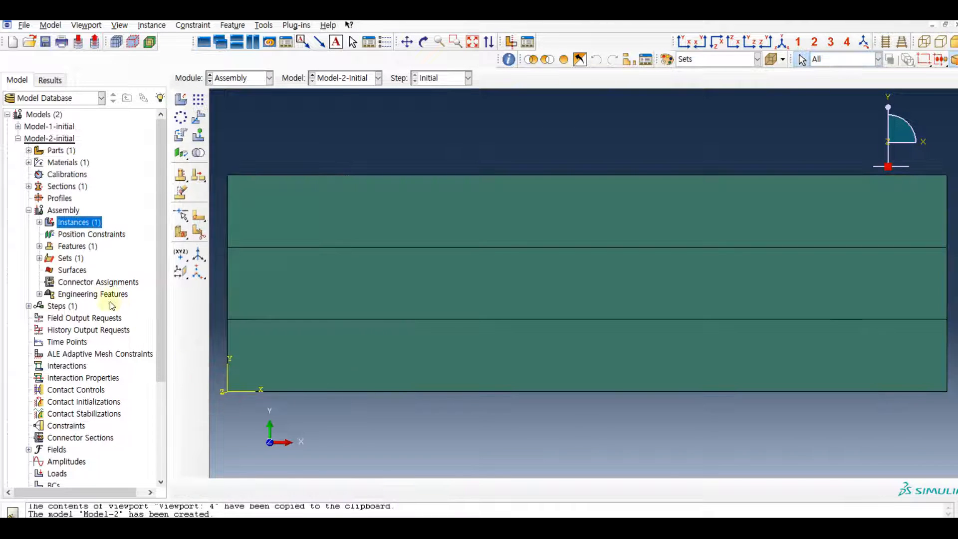
# Seed Part-1 for meshing with an approximate global size of 0.2, working on the part rather than the assembly.
pyautogui.click(234, 78)
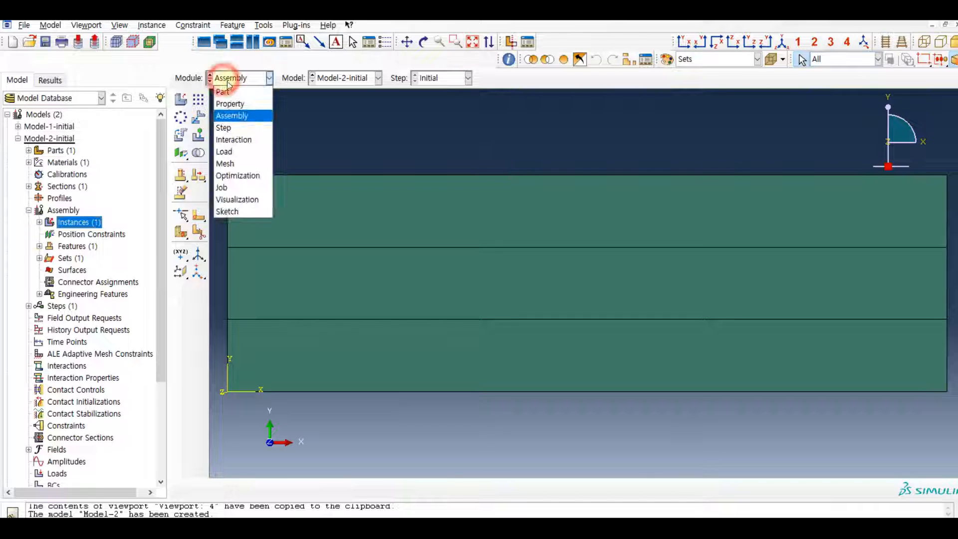
pyautogui.click(239, 161)
pyautogui.click(181, 100)
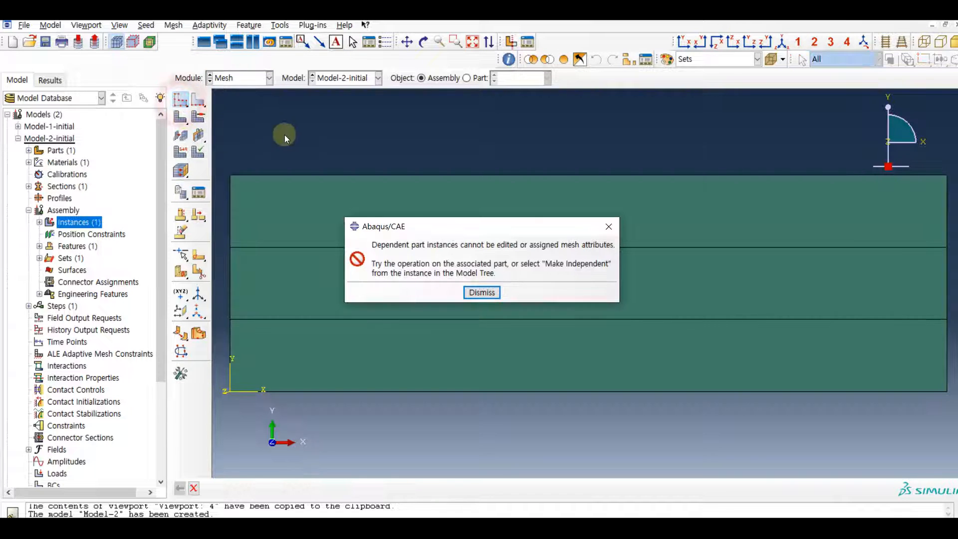
pyautogui.click(482, 292)
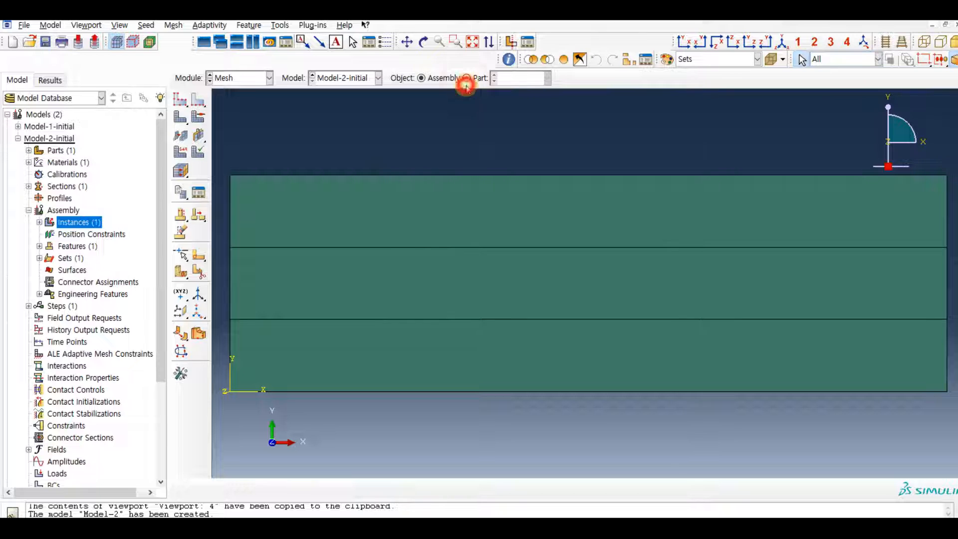
pyautogui.click(466, 78)
pyautogui.moveTo(376, 125); pyautogui.dragTo(566, 417)
pyautogui.click(181, 100)
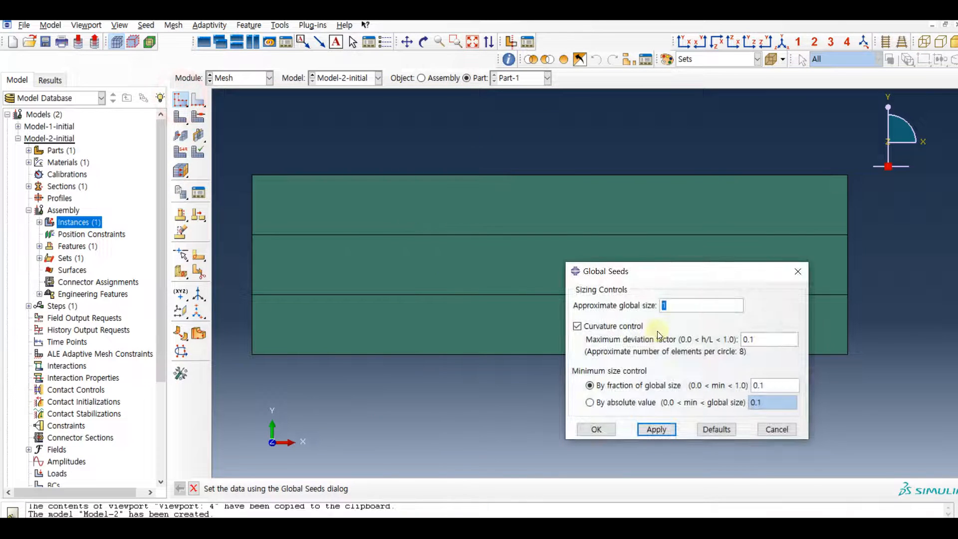
pyautogui.write('0.2')
pyautogui.click(658, 431)
pyautogui.click(601, 429)
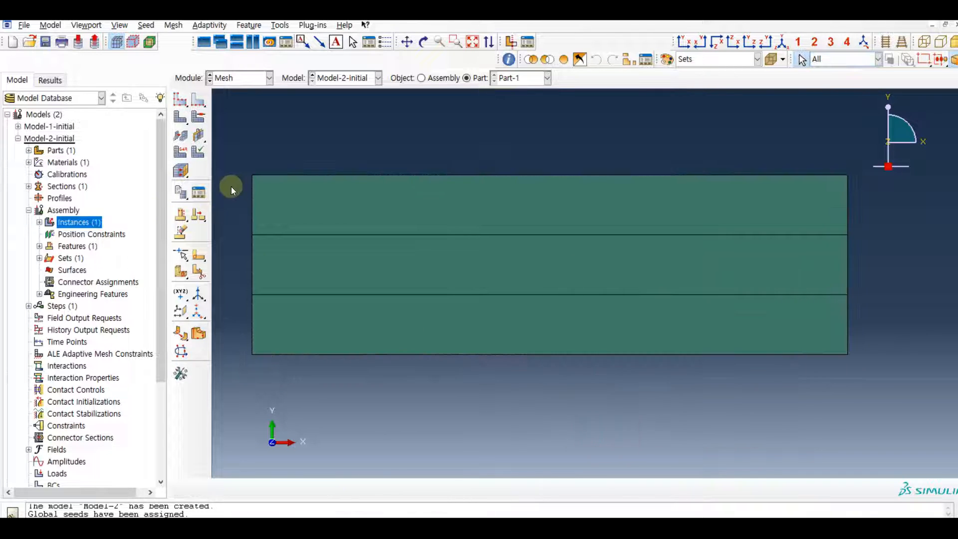
# Assign the Plane Strain element family to all three regions of Part-1 and mesh the part.
pyautogui.click(181, 152)
pyautogui.moveTo(375, 156); pyautogui.dragTo(554, 371)
pyautogui.click(470, 488)
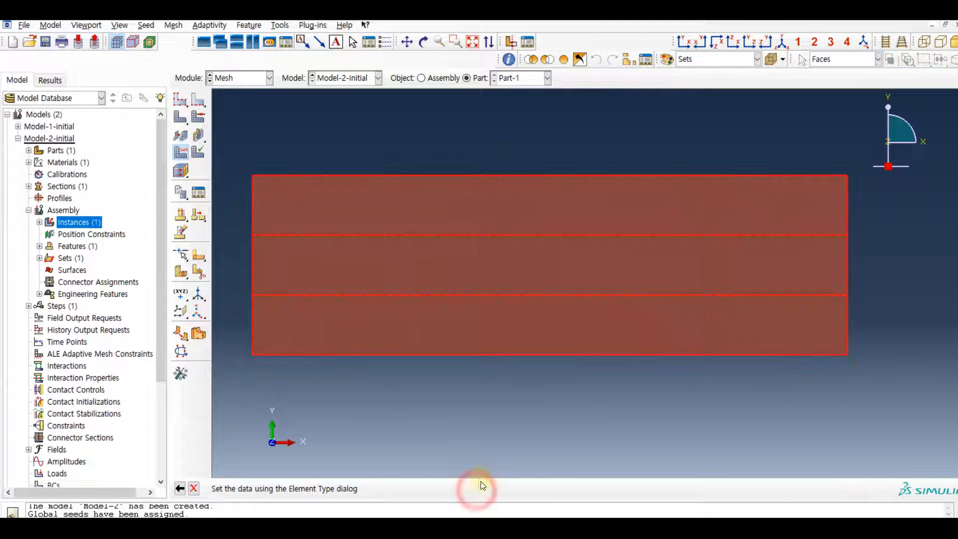
pyautogui.click(418, 150)
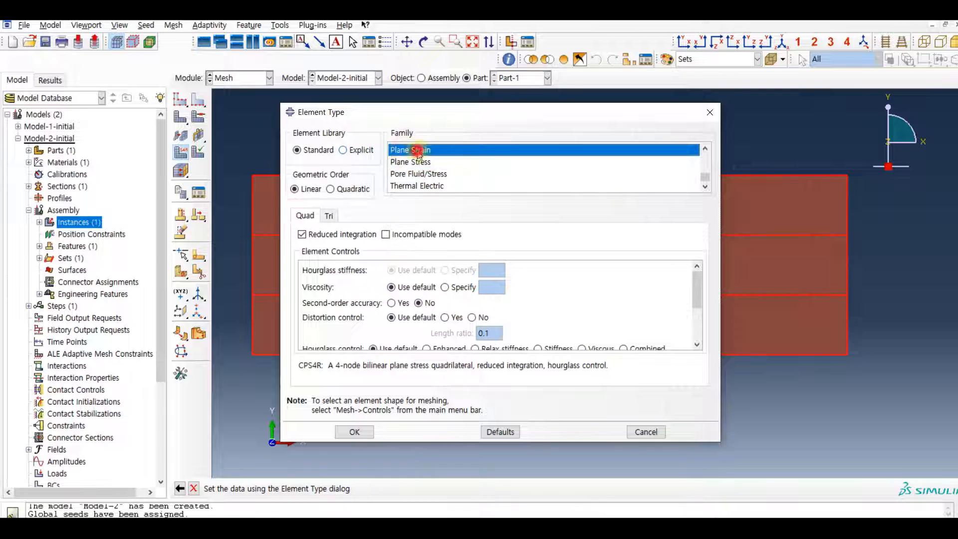
pyautogui.click(354, 432)
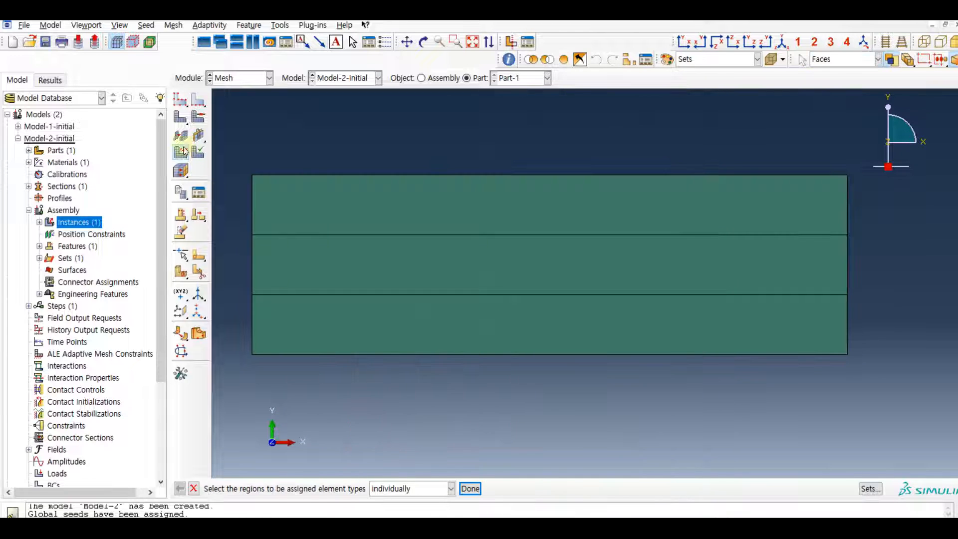
pyautogui.click(180, 117)
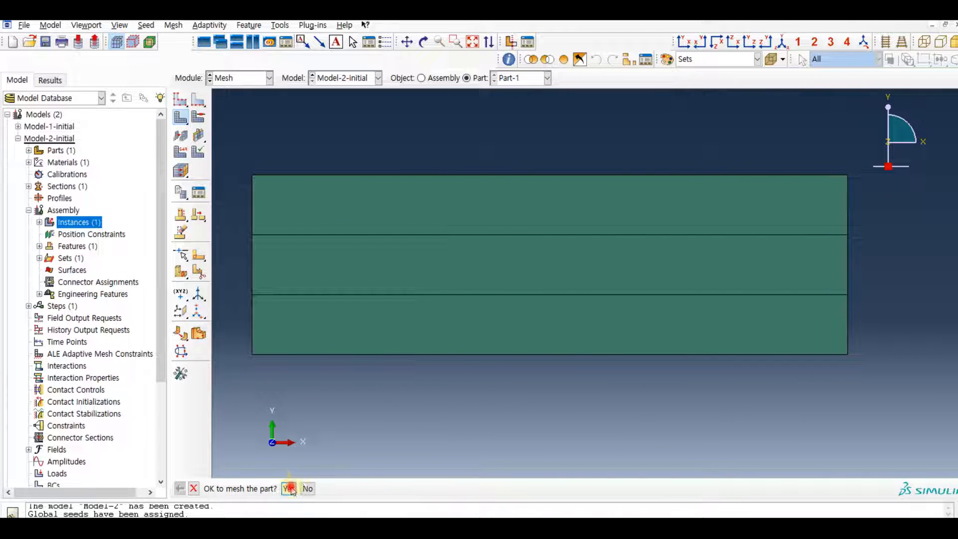
pyautogui.click(288, 488)
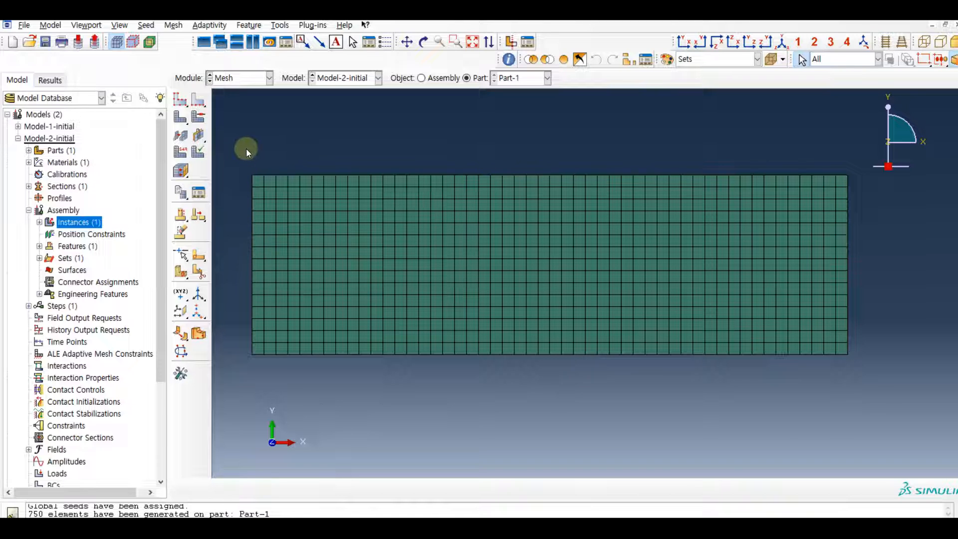
# Create the assembly geometry set Set-1-top from the top layer's face.
pyautogui.click(39, 258)
pyautogui.doubleClick(78, 258)
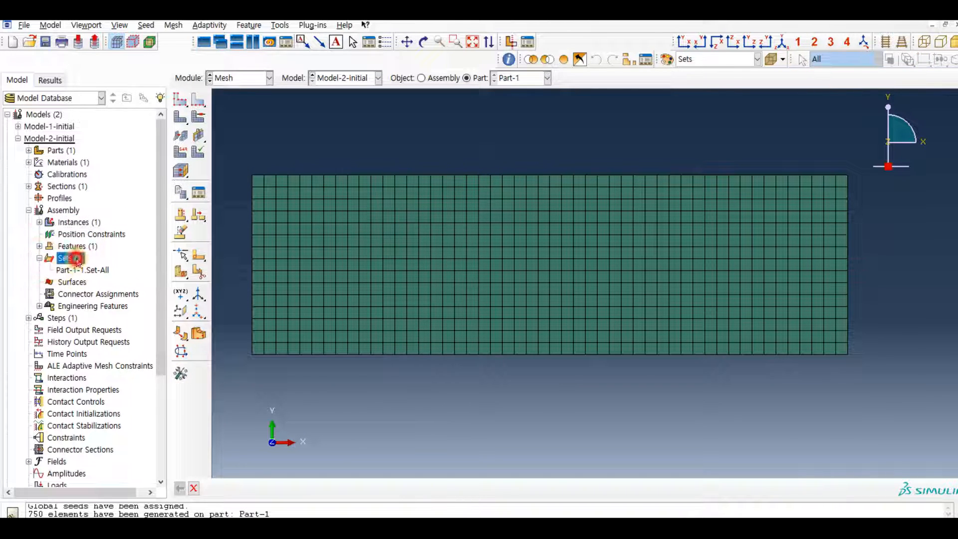
pyautogui.click(175, 365)
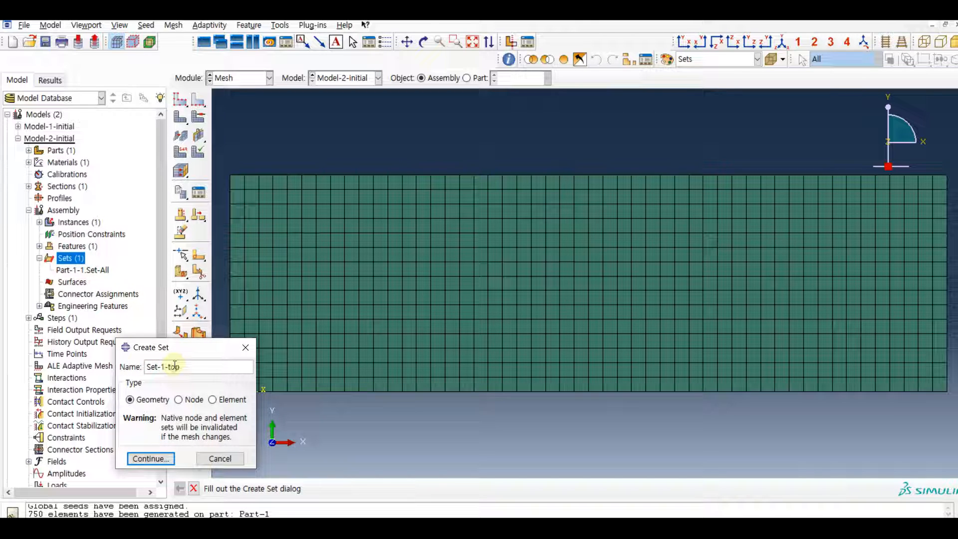
pyautogui.click(150, 459)
pyautogui.moveTo(303, 156); pyautogui.dragTo(476, 245)
pyautogui.click(324, 488)
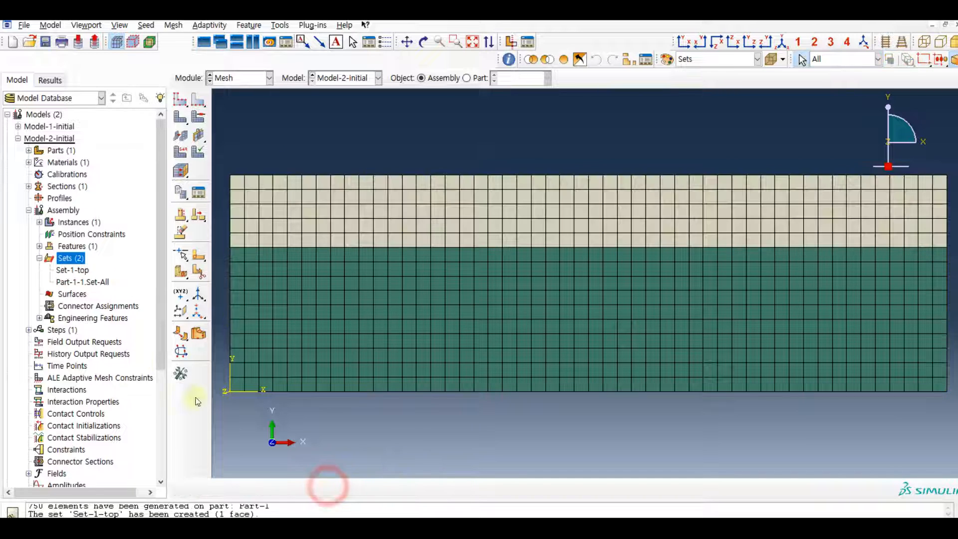
# Create the assembly geometry set Set-2-mid from the middle layer's face.
pyautogui.doubleClick(71, 258)
pyautogui.click(186, 367)
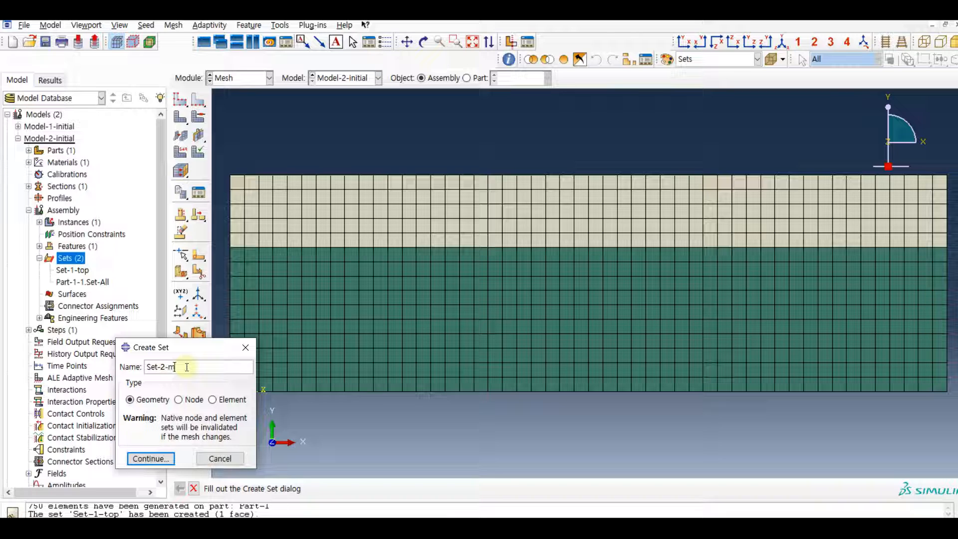
pyautogui.click(150, 458)
pyautogui.click(278, 268)
pyautogui.click(325, 488)
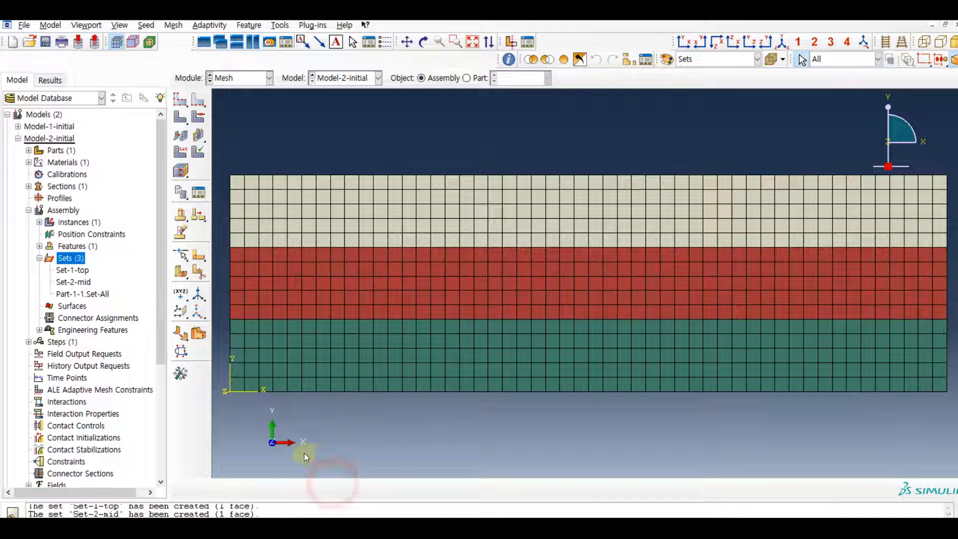
# Create the assembly geometry set Set-3-bot from the bottom layer's face.
pyautogui.click(67, 258)
pyautogui.doubleClick(67, 258)
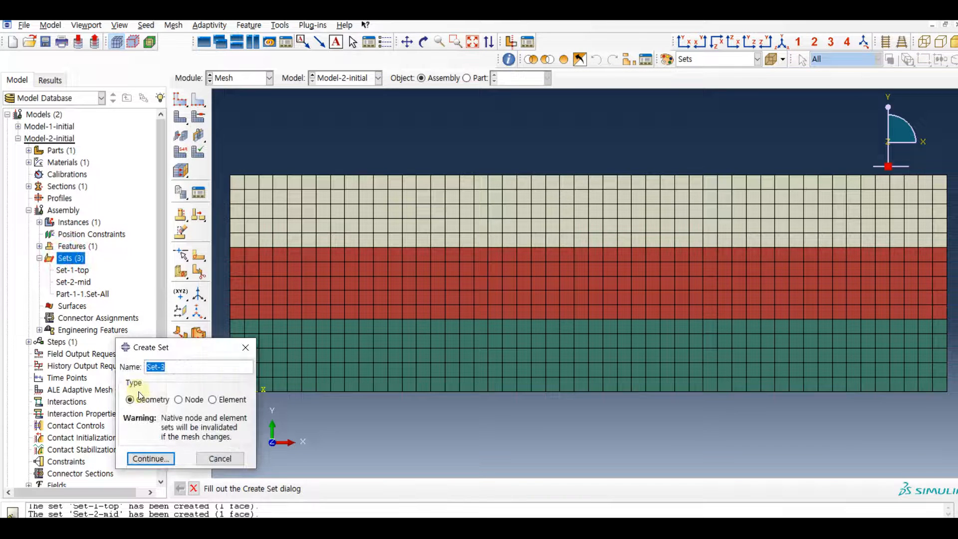
pyautogui.click(176, 369)
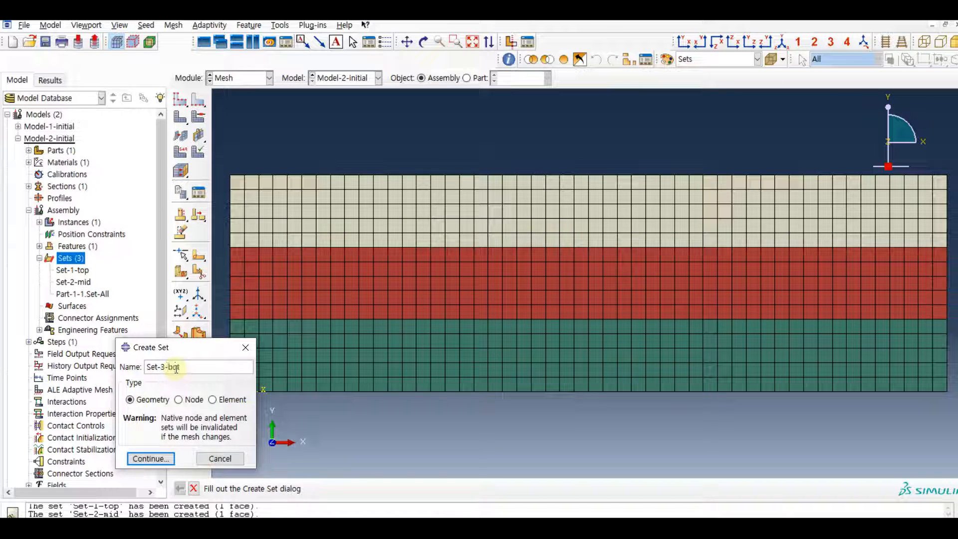
pyautogui.click(150, 459)
pyautogui.click(382, 348)
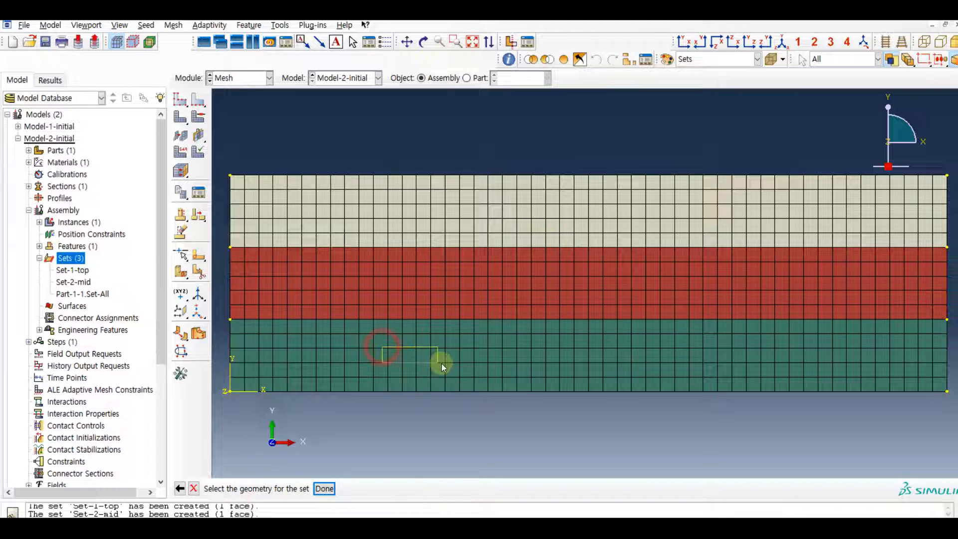
pyautogui.click(327, 490)
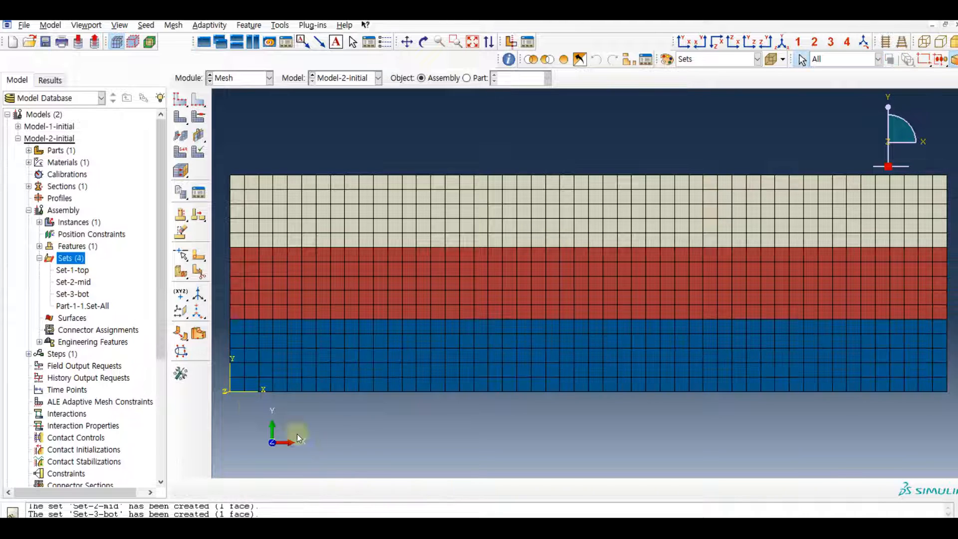
# Create a Static, General step named Step-1-initial after the Initial step, with Nlgeom on.
pyautogui.scroll(-2, 124, 339)
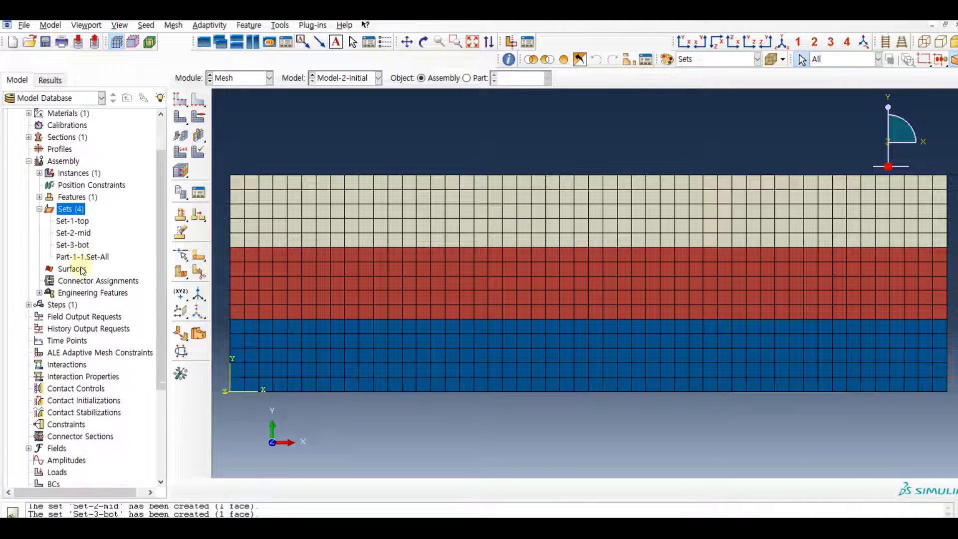
pyautogui.click(29, 282)
pyautogui.doubleClick(57, 282)
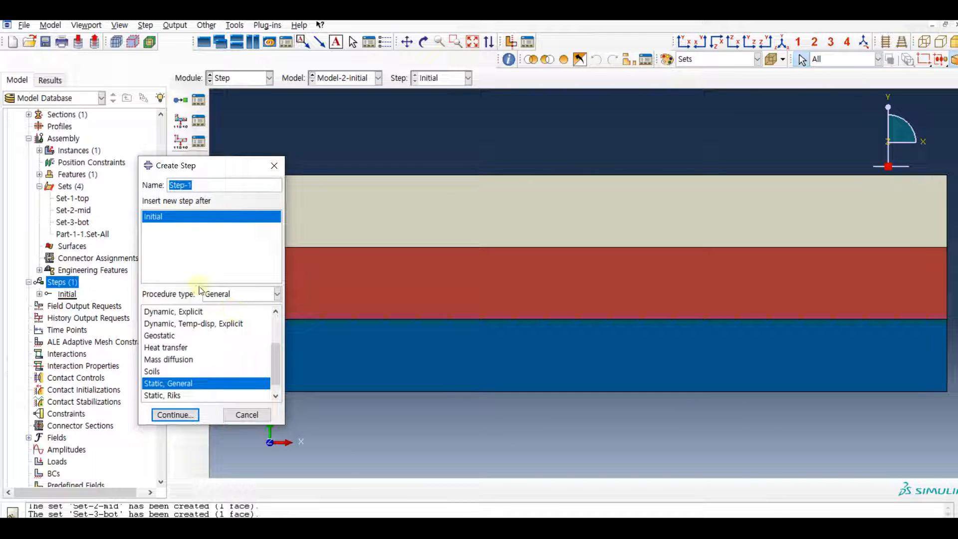
pyautogui.click(223, 186)
pyautogui.write('-initial')
pyautogui.click(195, 422)
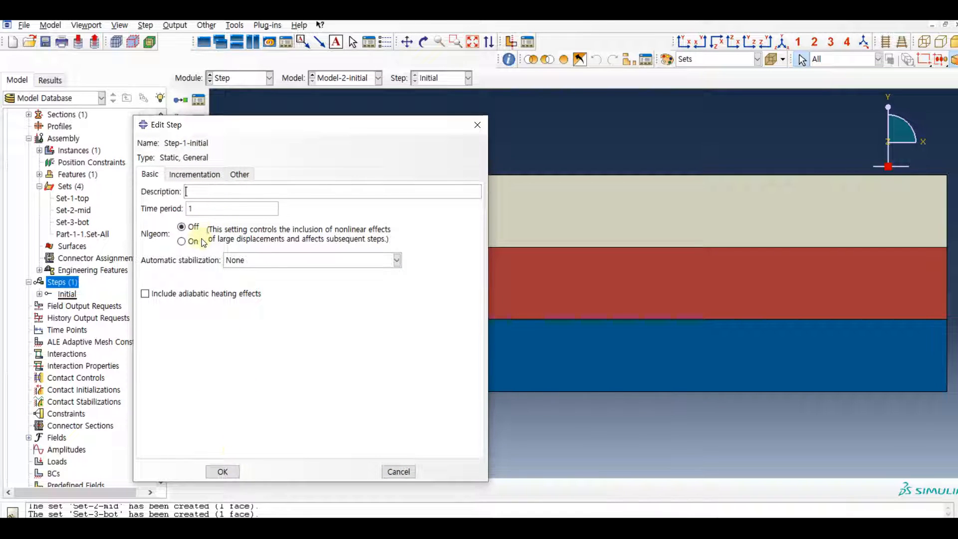
pyautogui.click(181, 241)
# Set Step-1-initial to a maximum of 1000 increments, initial increment size 0.001 and minimum 1E-20.
pyautogui.click(202, 173)
pyautogui.click(275, 205)
pyautogui.write('000')
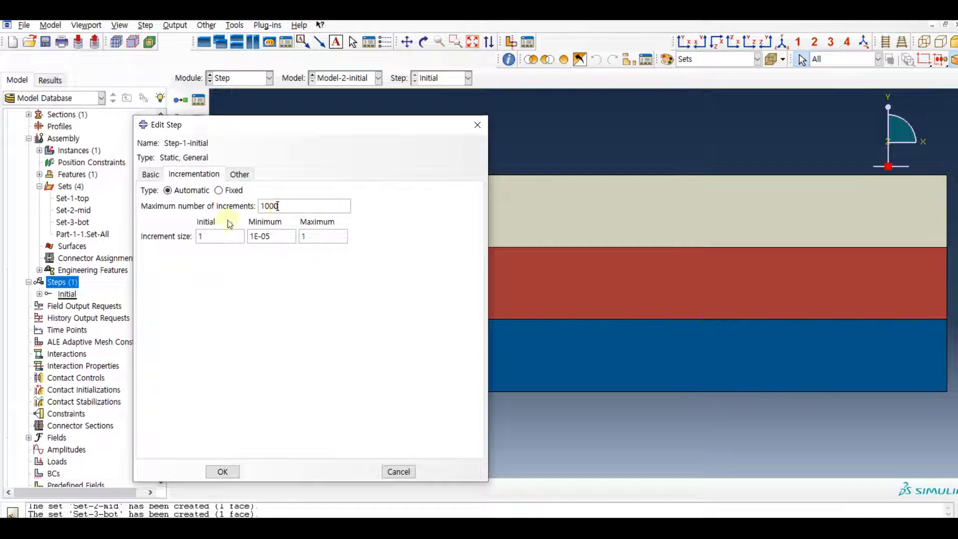
pyautogui.click(215, 236)
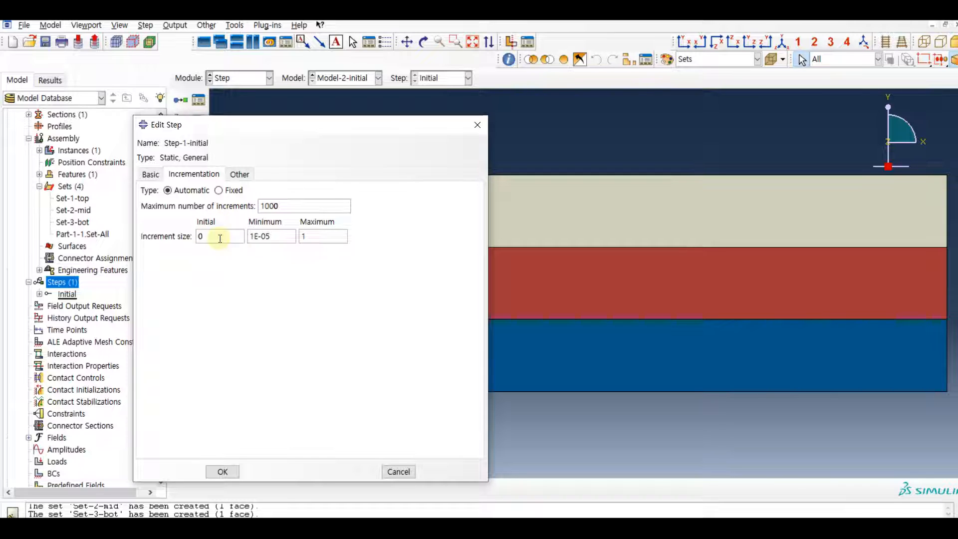
pyautogui.click(285, 237)
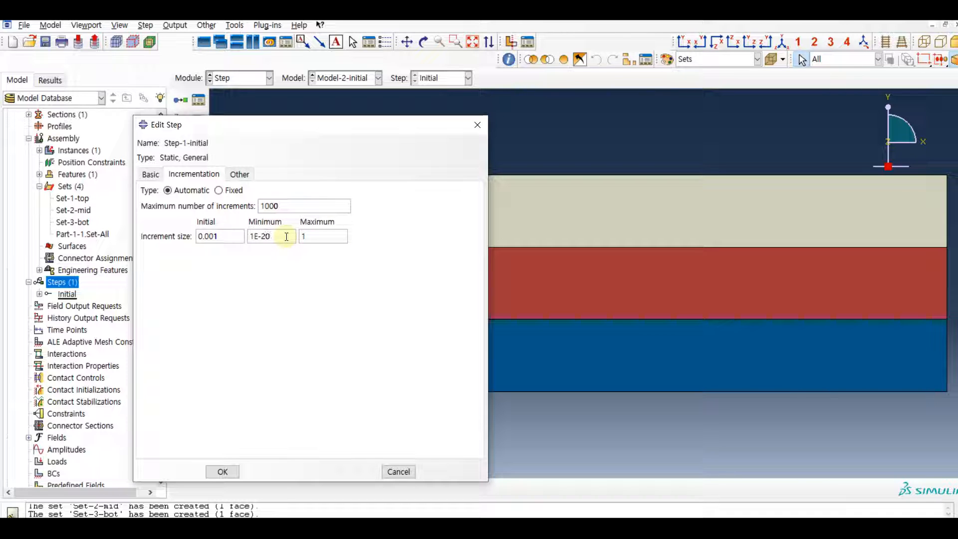
pyautogui.click(224, 469)
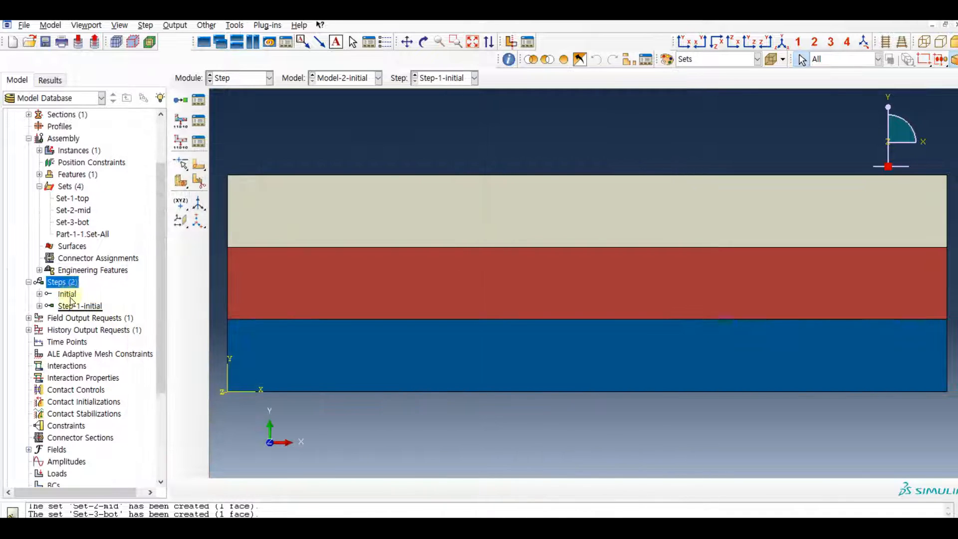
# Create the Static, General step Step-2-load after Step-1-initial, with maximum 1000 increments, initial increment size 0.001 and minimum 1E-20.
pyautogui.doubleClick(72, 286)
pyautogui.click(238, 187)
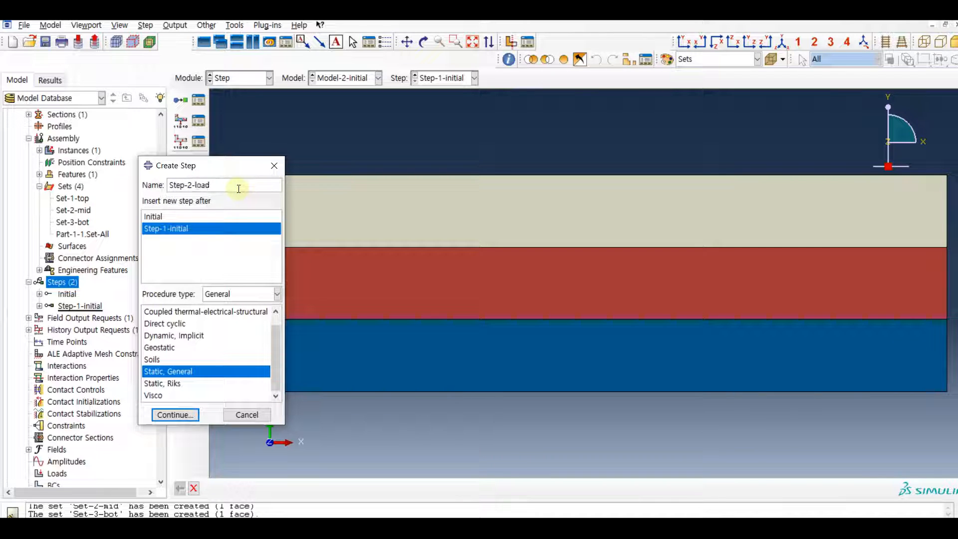
pyautogui.click(176, 415)
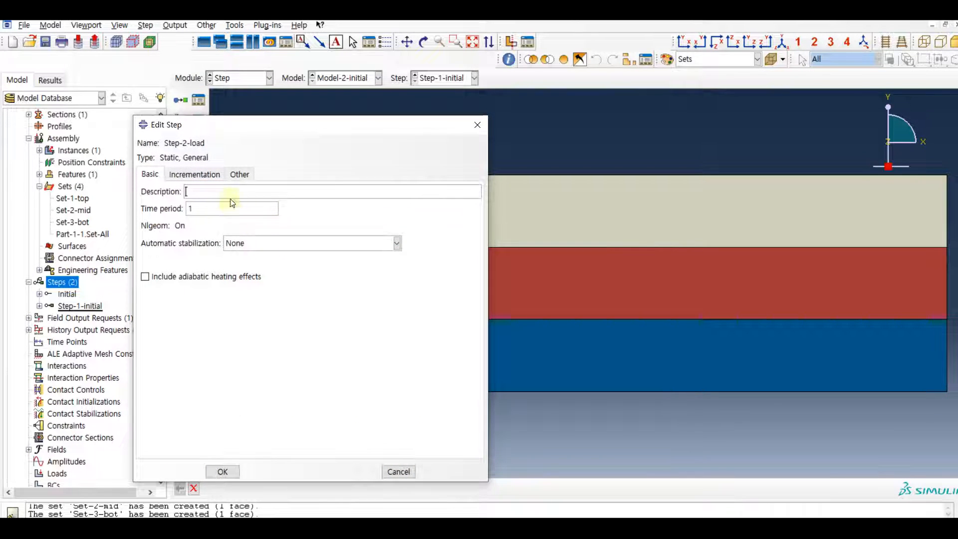
pyautogui.click(205, 174)
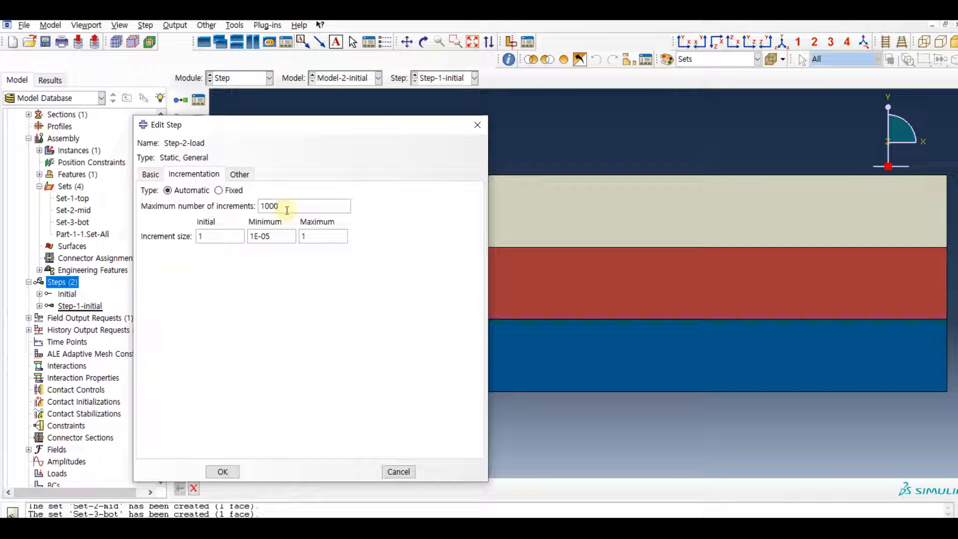
pyautogui.moveTo(234, 239); pyautogui.dragTo(145, 241)
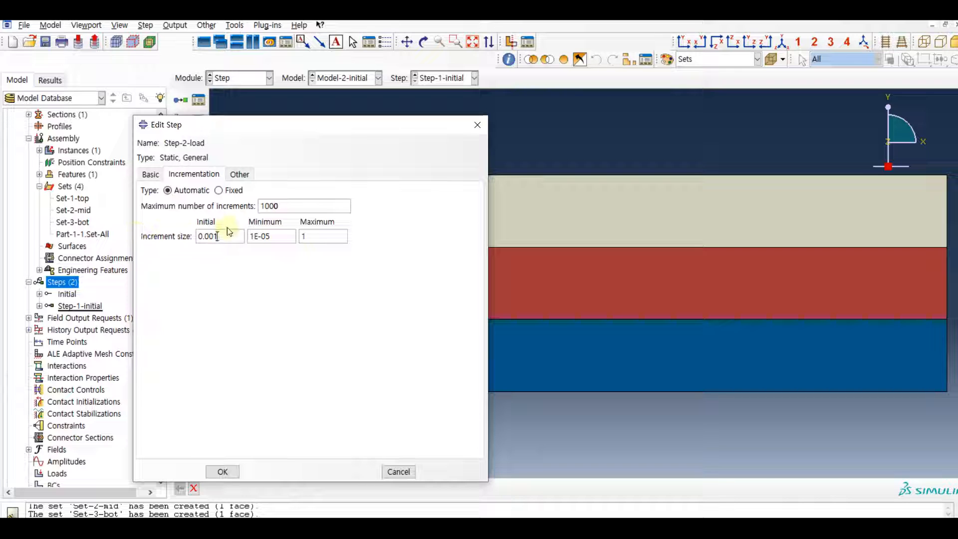
pyautogui.click(275, 235)
pyautogui.press('BackSpace')
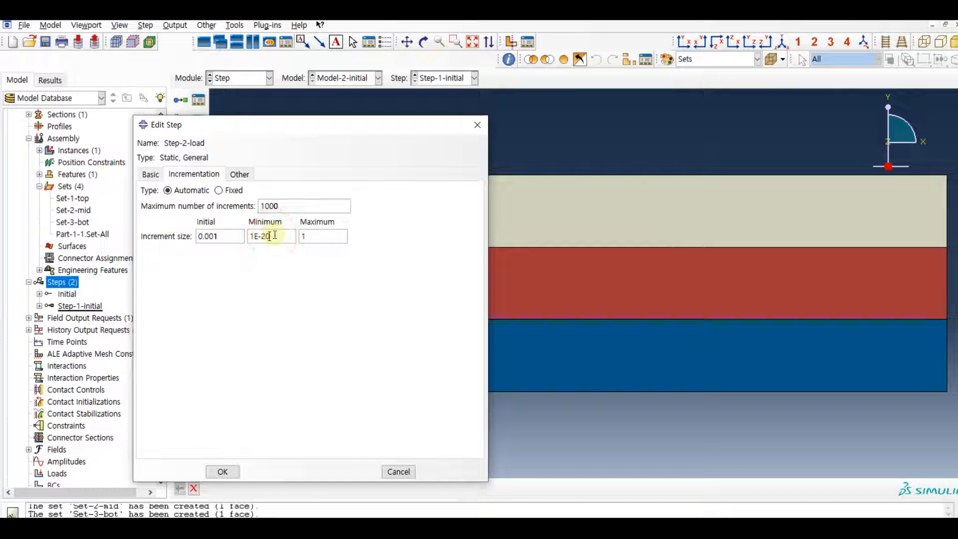
pyautogui.click(213, 473)
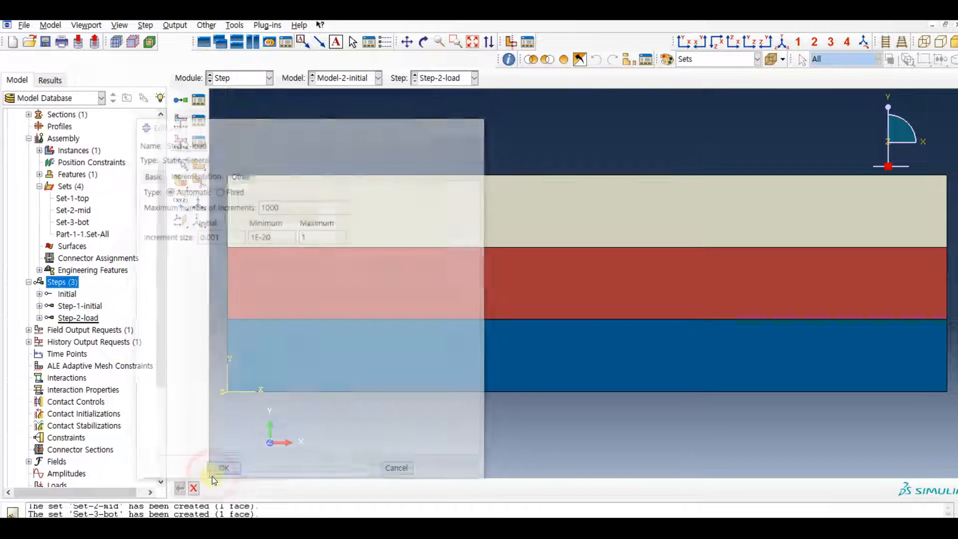
# Create a Displacement/Rotation boundary condition in the Initial step on the top layer's upper edge, with region set Set-BC-top.
pyautogui.moveTo(164, 339); pyautogui.dragTo(157, 436)
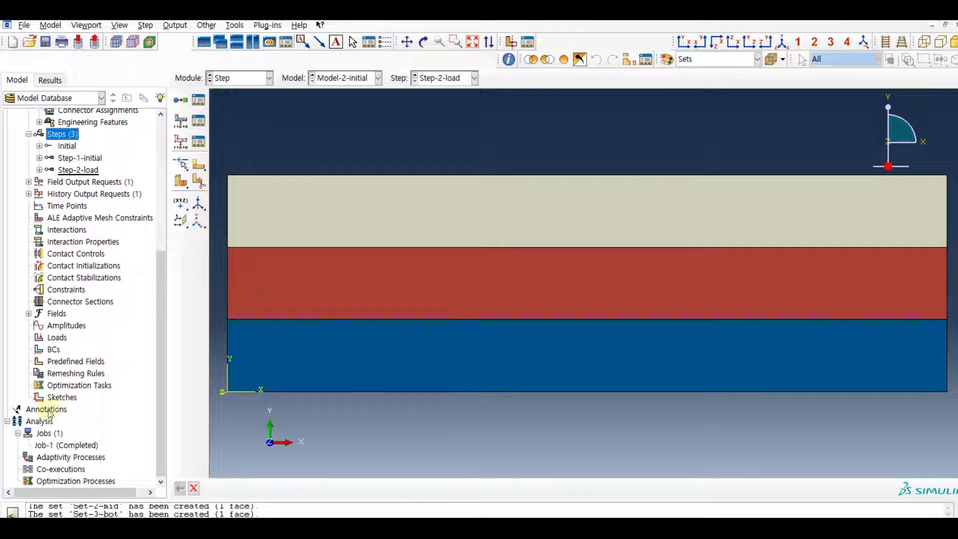
pyautogui.doubleClick(53, 350)
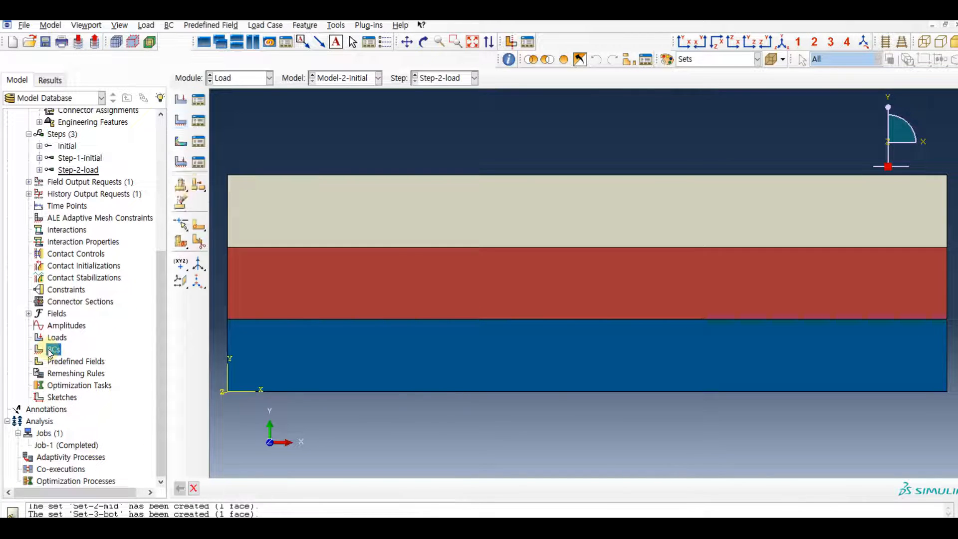
pyautogui.click(228, 203)
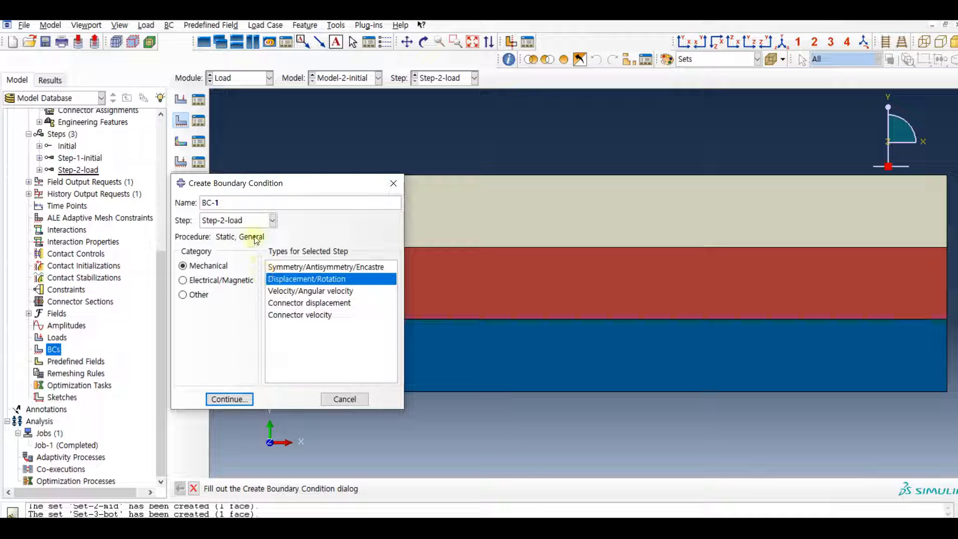
pyautogui.click(248, 220)
pyautogui.click(248, 235)
pyautogui.click(239, 399)
pyautogui.scroll(-1, 300, 337)
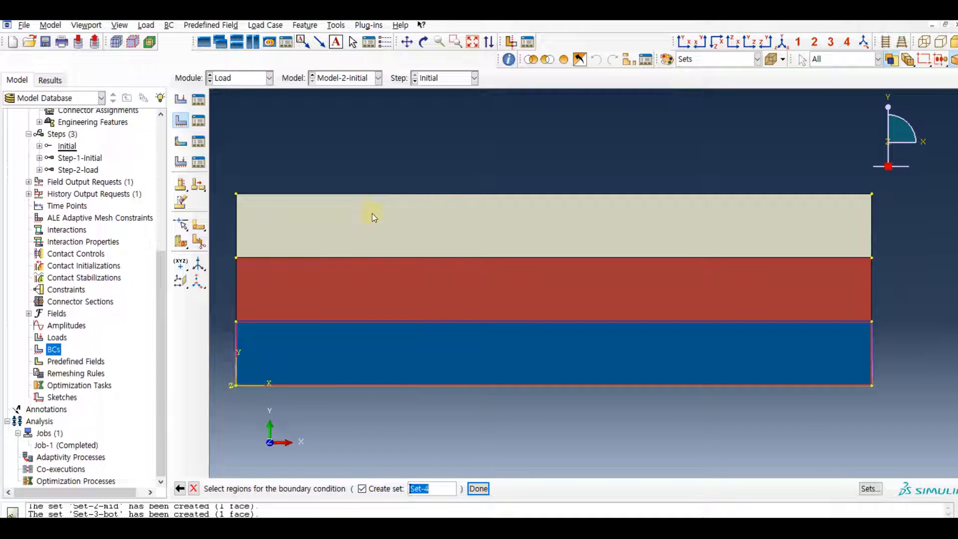
pyautogui.click(377, 197)
pyautogui.click(433, 488)
pyautogui.press('BackSpace')
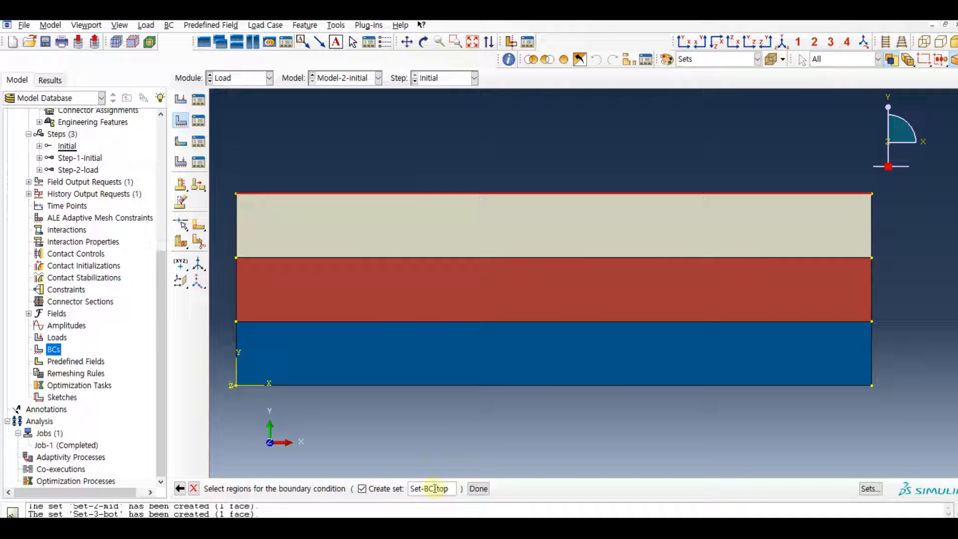
pyautogui.click(478, 488)
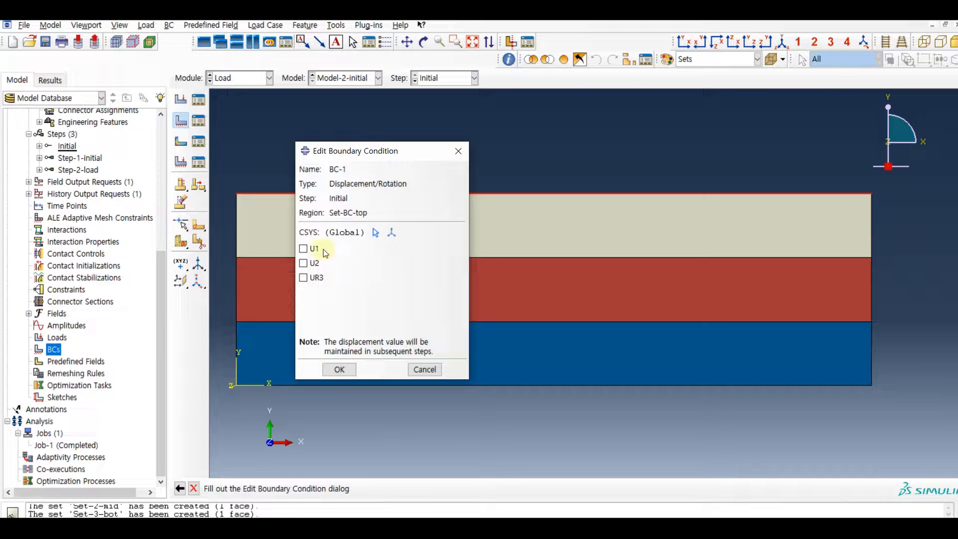
# Constrain U1, U2 and UR3 in the boundary condition on Set-BC-top.
pyautogui.click(314, 249)
pyautogui.click(314, 263)
pyautogui.click(314, 278)
pyautogui.click(341, 370)
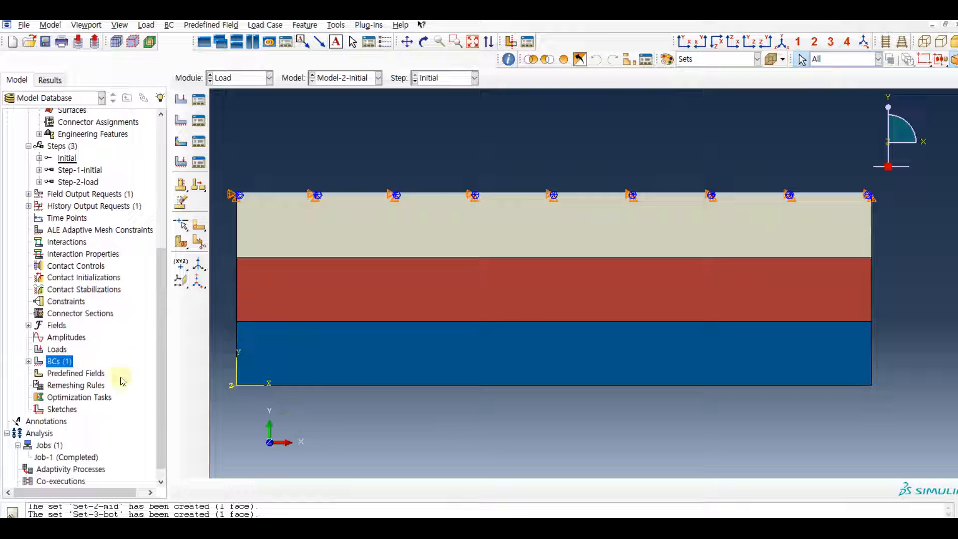
# Create the Displacement/Rotation boundary condition BC-1-bot in the Initial step on the bottom layer's lower edge, with region set Set-BC-bot.
pyautogui.doubleClick(28, 368)
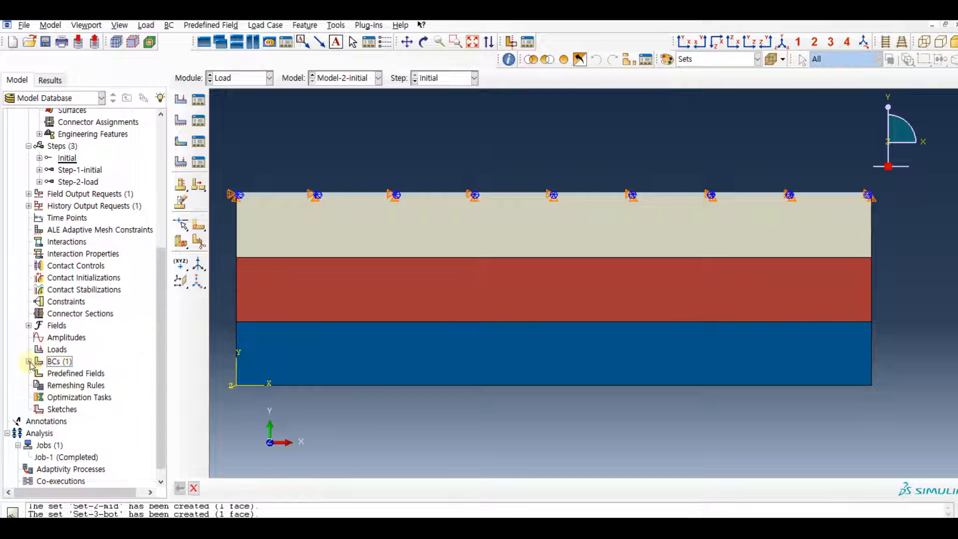
pyautogui.click(29, 362)
pyautogui.doubleClick(56, 363)
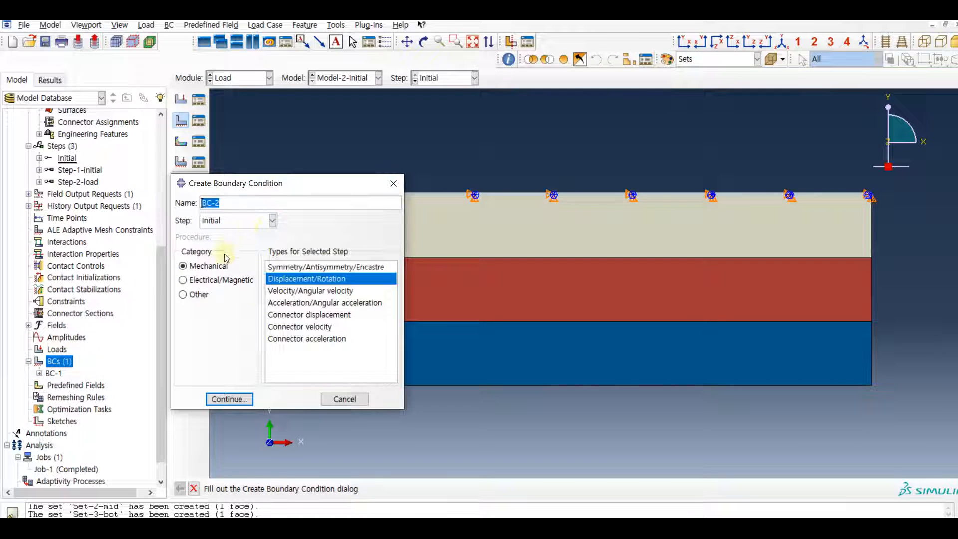
pyautogui.click(232, 202)
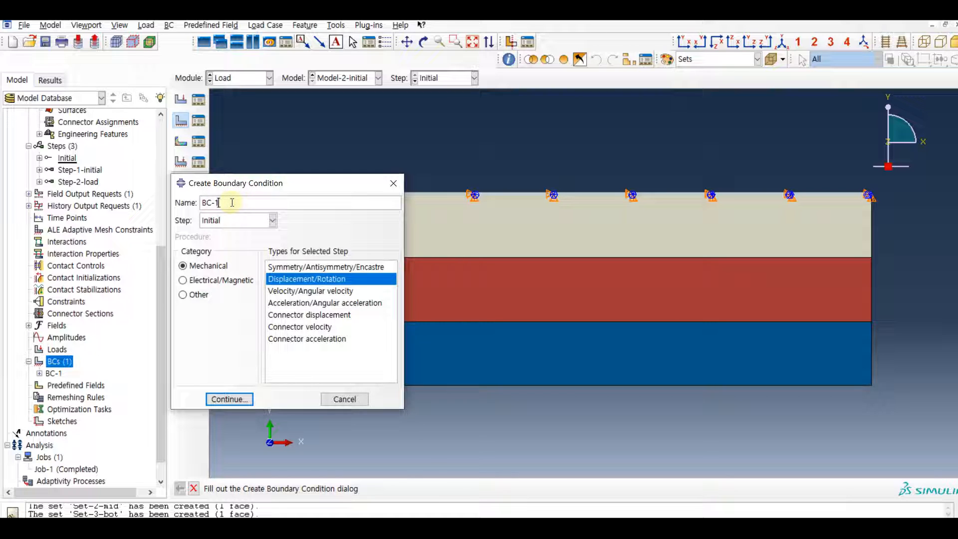
pyautogui.write('BC-1-bot')
pyautogui.click(229, 399)
pyautogui.click(373, 385)
pyautogui.click(430, 489)
pyautogui.press('BackSpace')
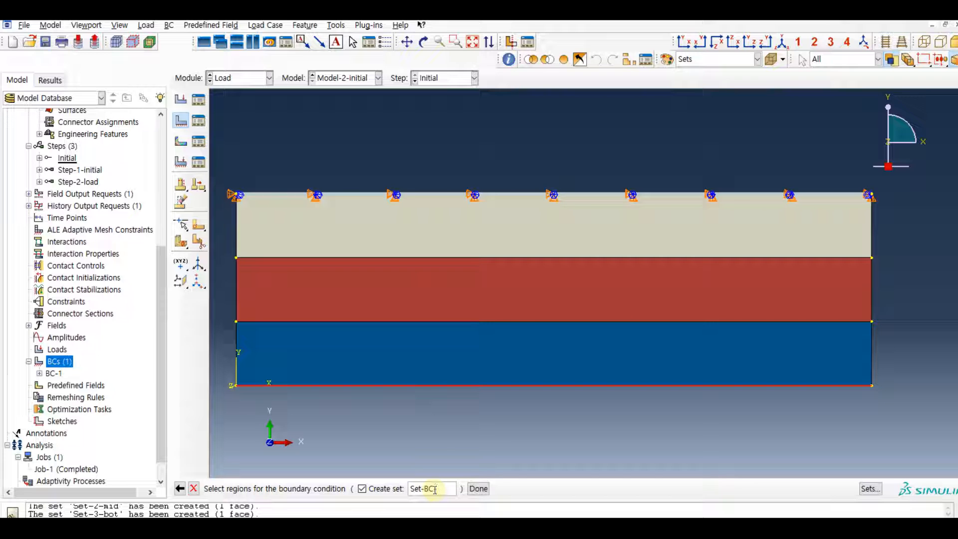
pyautogui.click(479, 489)
# Constrain U1, U2 and UR3 in BC-1-bot.
pyautogui.click(303, 249)
pyautogui.click(303, 263)
pyautogui.click(303, 277)
pyautogui.click(339, 370)
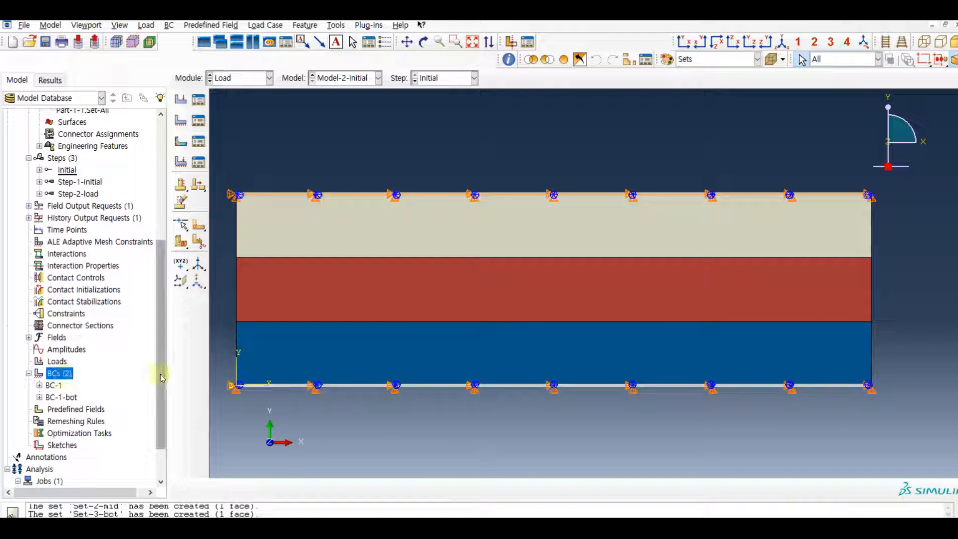
# Create the Stress predefined field Predefined Field-1-initial in the Initial step on the middle layer's face, with region set Set-BC-mid.
pyautogui.scroll(-2, 156, 375)
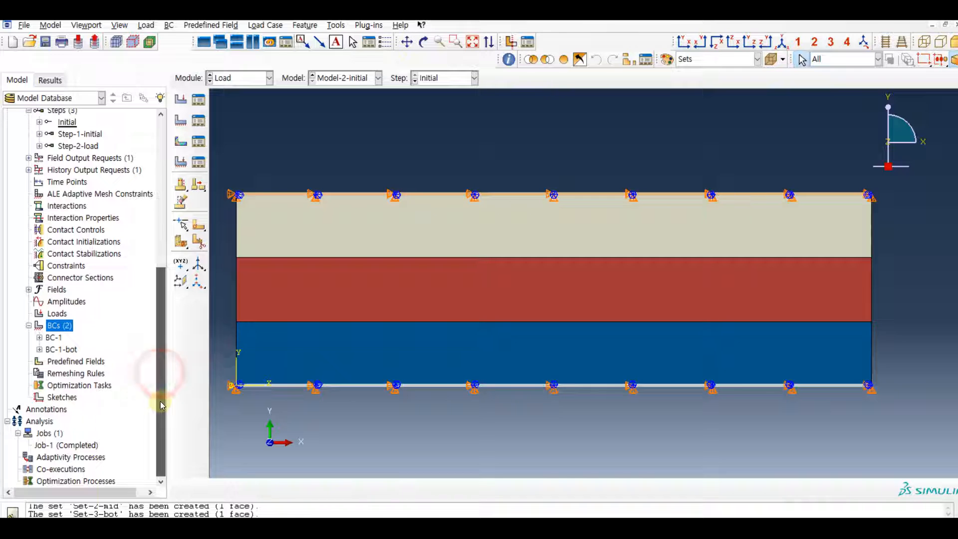
pyautogui.doubleClick(92, 361)
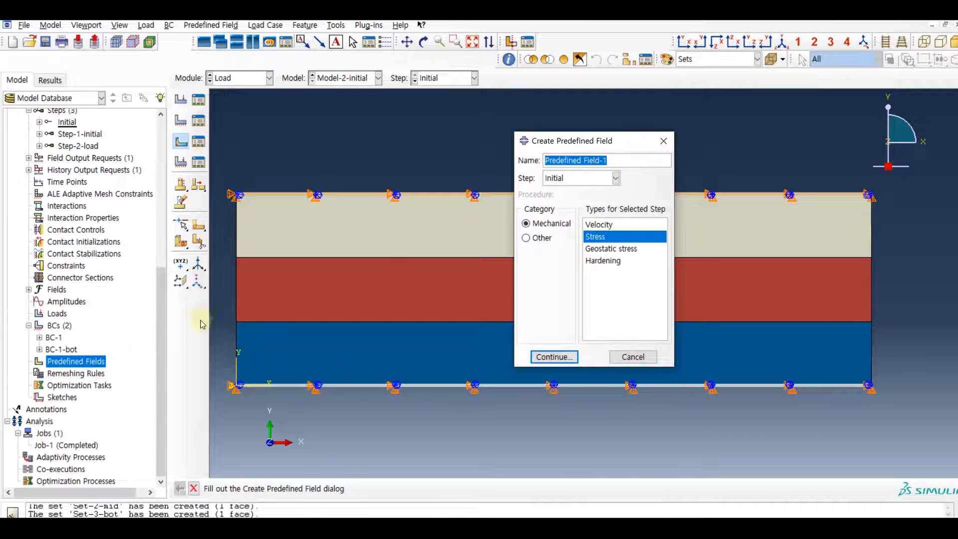
pyautogui.click(630, 160)
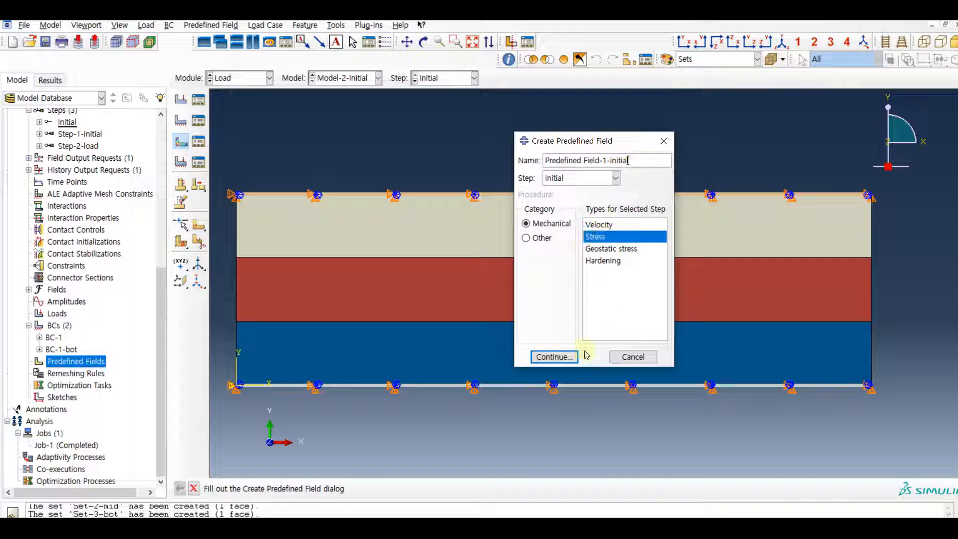
pyautogui.click(557, 357)
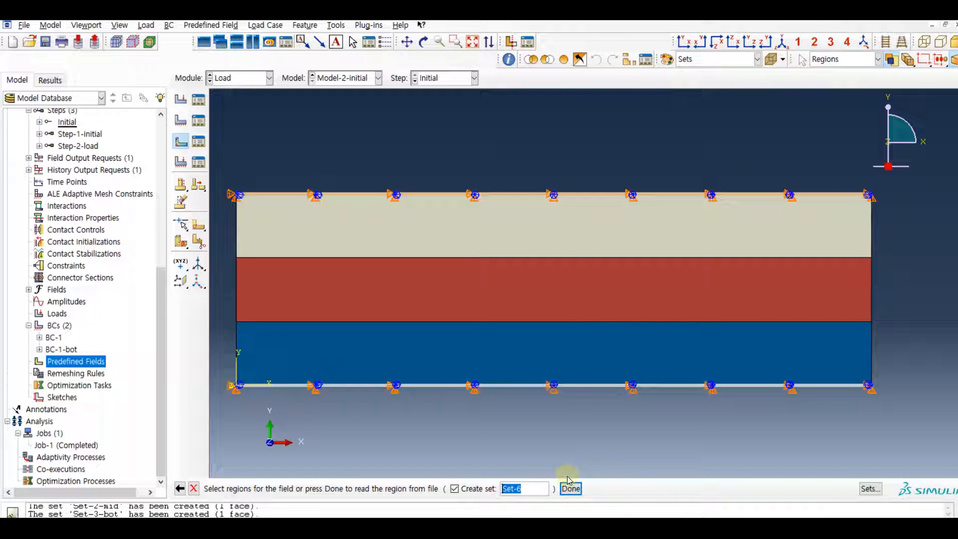
pyautogui.click(535, 488)
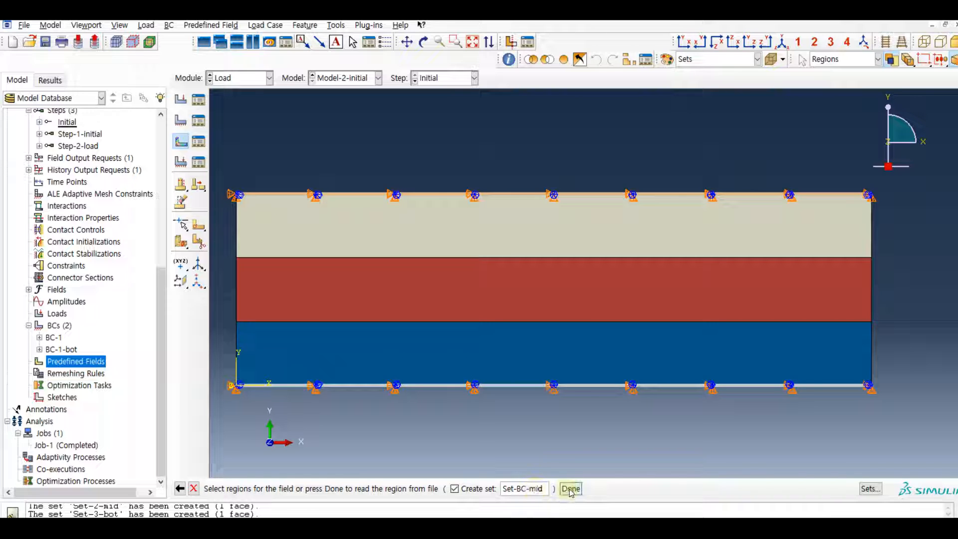
pyautogui.click(533, 312)
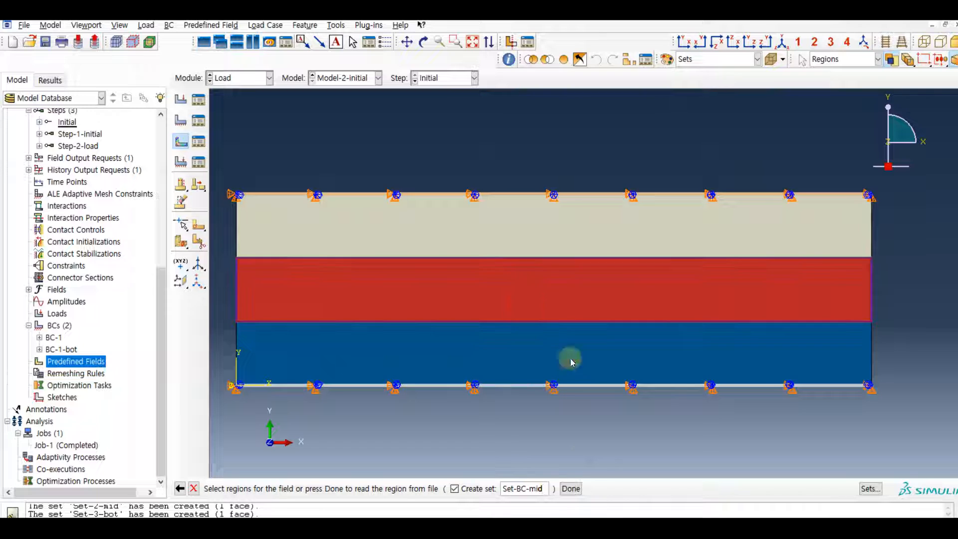
pyautogui.click(571, 489)
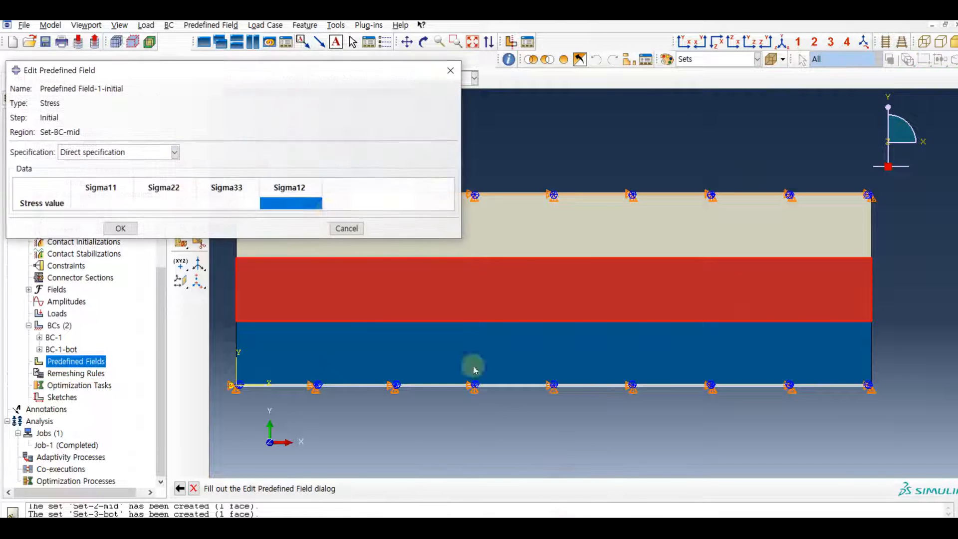
# Set the predefined field's stress values to 100 for Sigma11, Sigma22 and Sigma33, and 0 for Sigma12.
pyautogui.moveTo(257, 75); pyautogui.dragTo(473, 77)
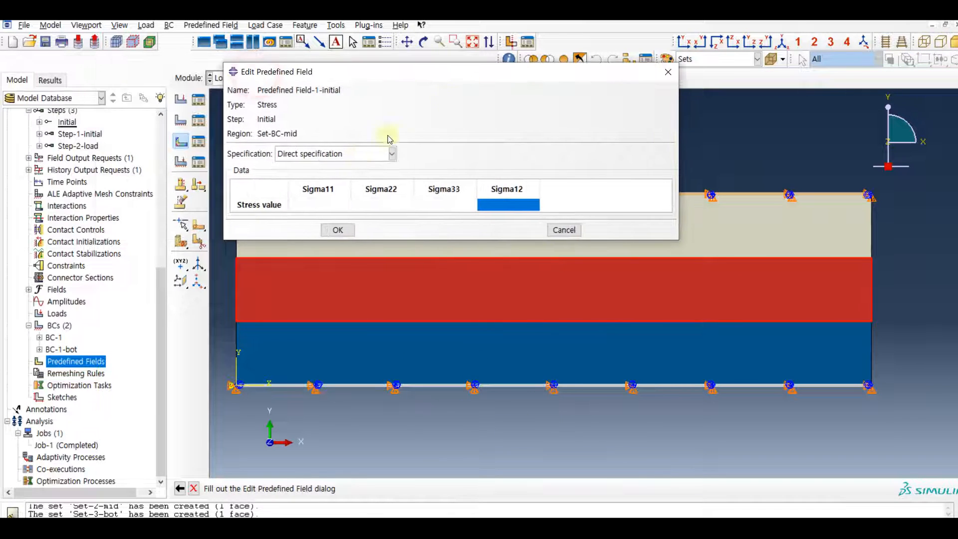
pyautogui.doubleClick(315, 204)
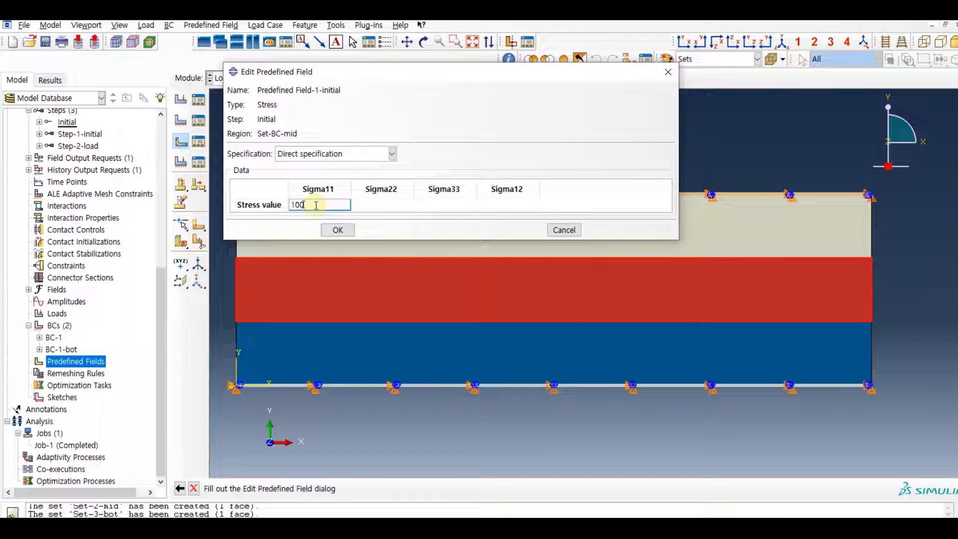
pyautogui.doubleClick(371, 206)
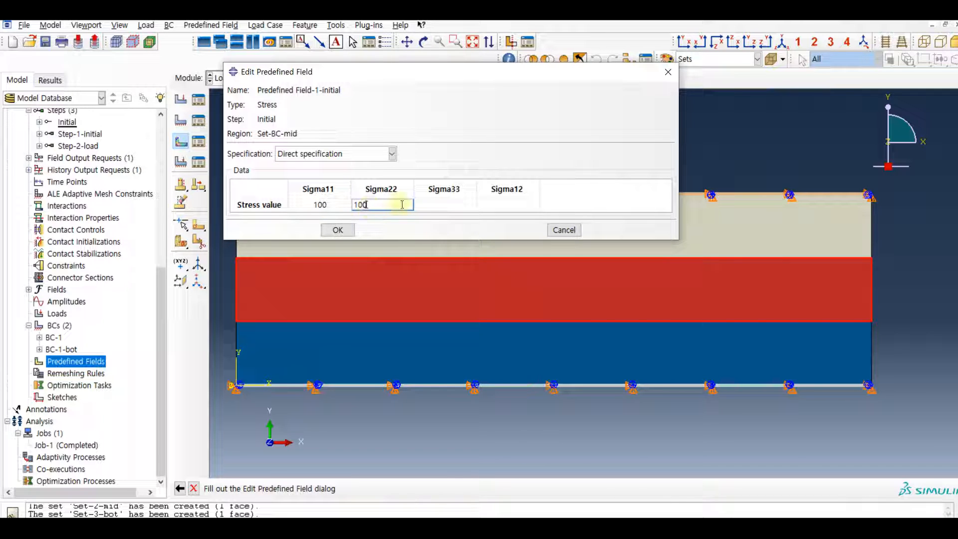
pyautogui.doubleClick(428, 206)
pyautogui.write('100')
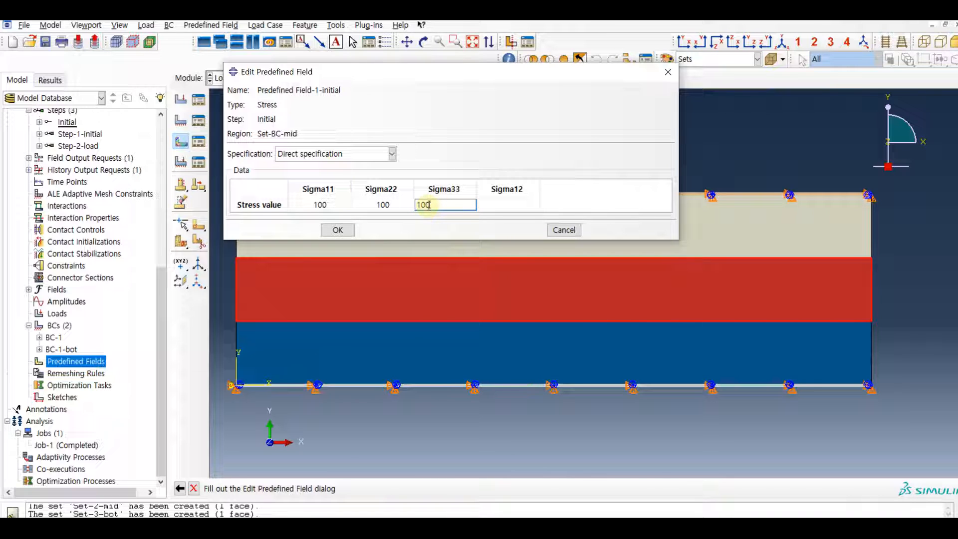
pyautogui.doubleClick(501, 204)
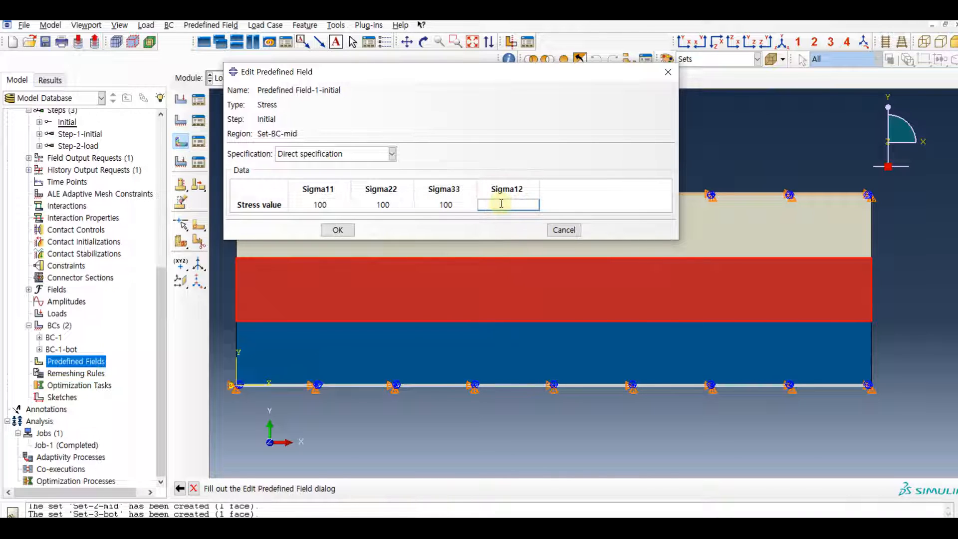
pyautogui.write('0')
pyautogui.click(337, 230)
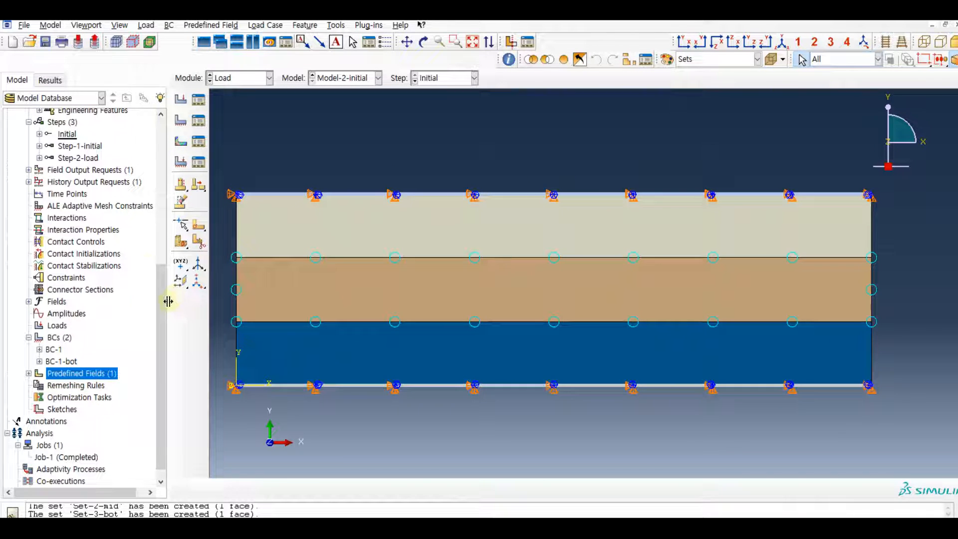
# Create the Displacement/Rotation boundary condition BC-2-disp in Step-2-load on the existing set Set-BC-bot.
pyautogui.click(59, 360)
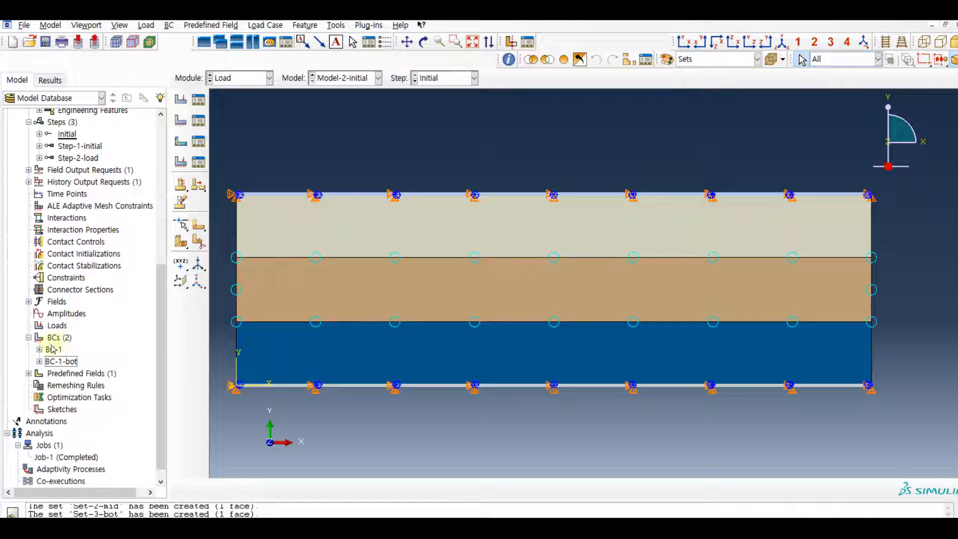
pyautogui.doubleClick(54, 338)
pyautogui.click(225, 204)
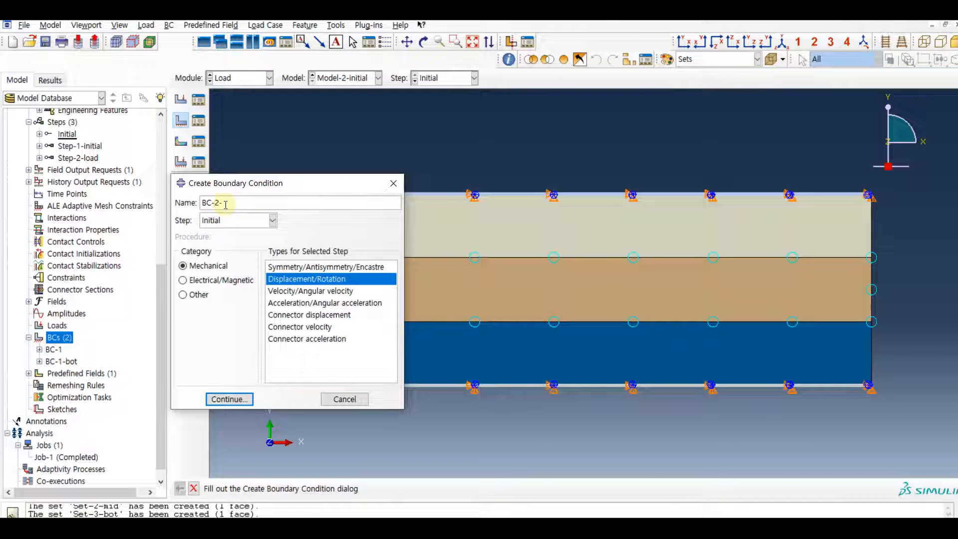
pyautogui.write('2-disp')
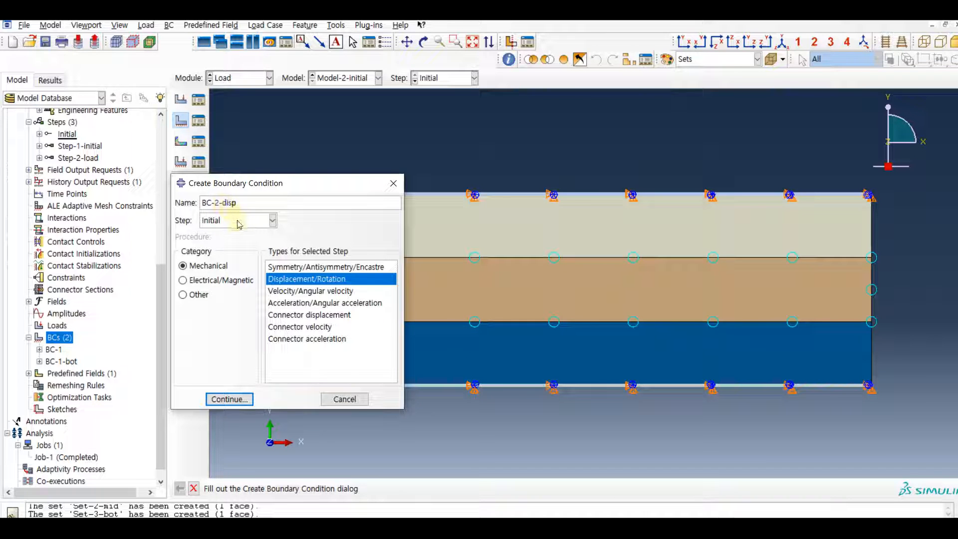
pyautogui.click(239, 220)
pyautogui.click(237, 260)
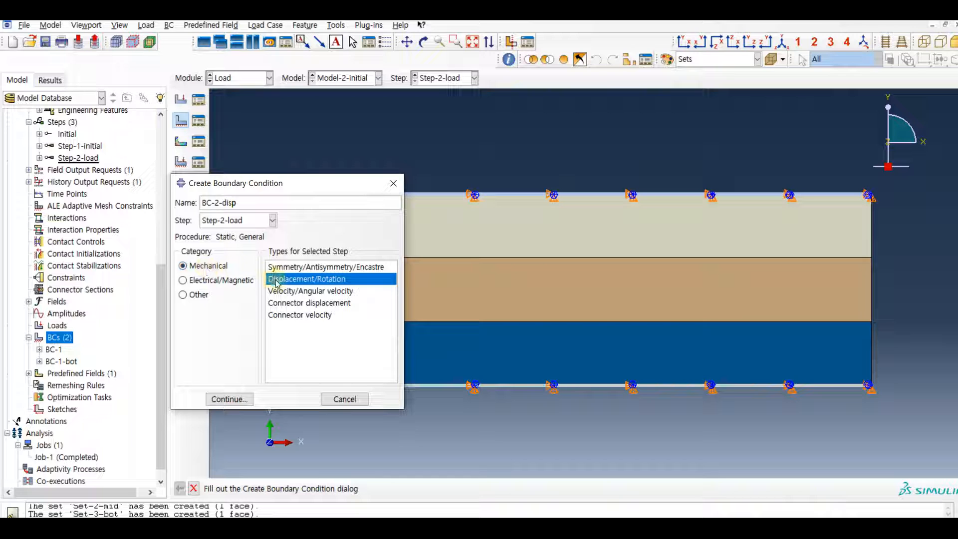
pyautogui.click(252, 398)
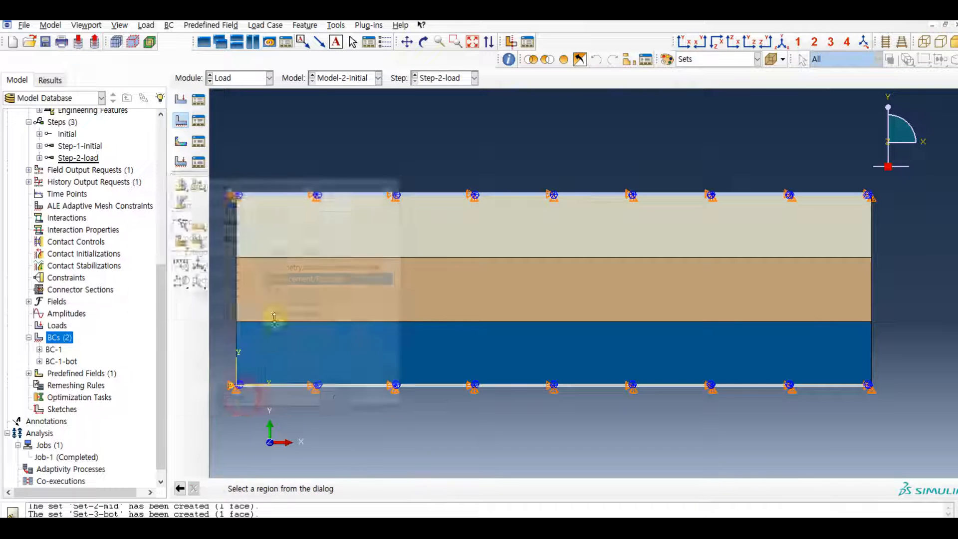
pyautogui.scroll(-1, 381, 244)
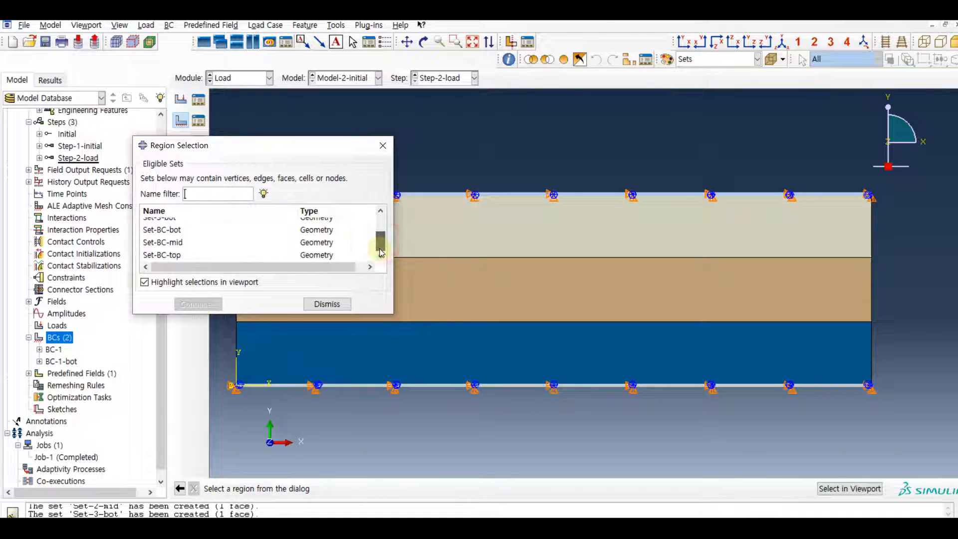
pyautogui.click(178, 230)
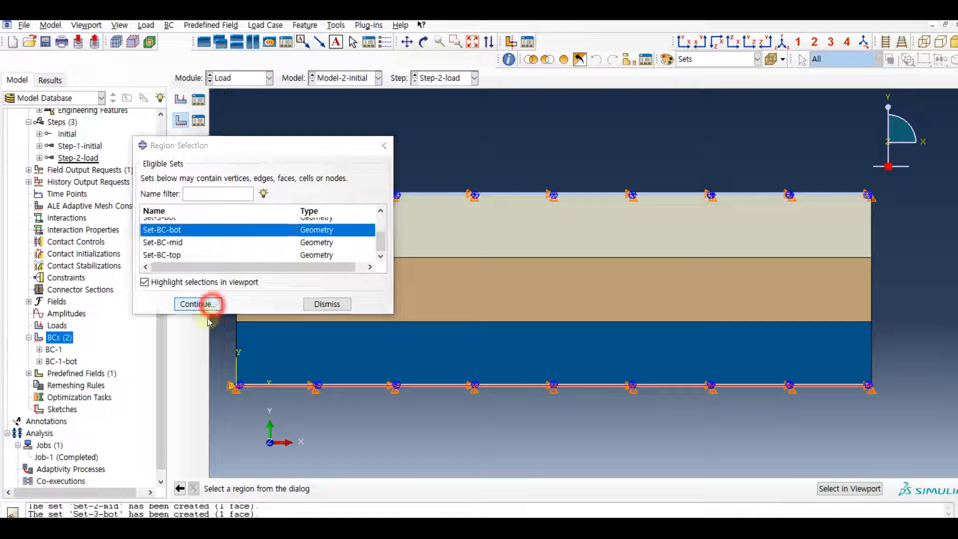
pyautogui.click(210, 303)
# Prescribe a U2 displacement of 0.0005 in BC-2-disp.
pyautogui.click(315, 306)
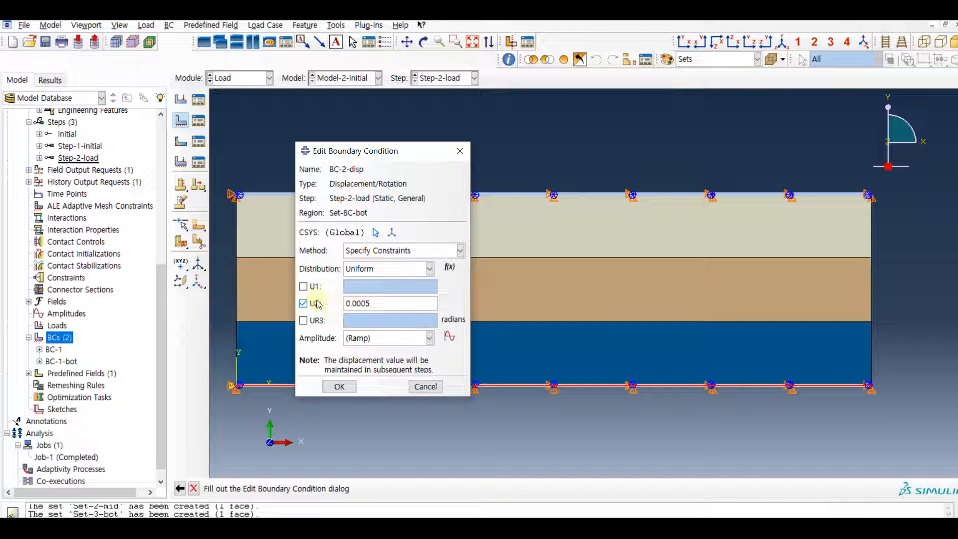
pyautogui.click(345, 384)
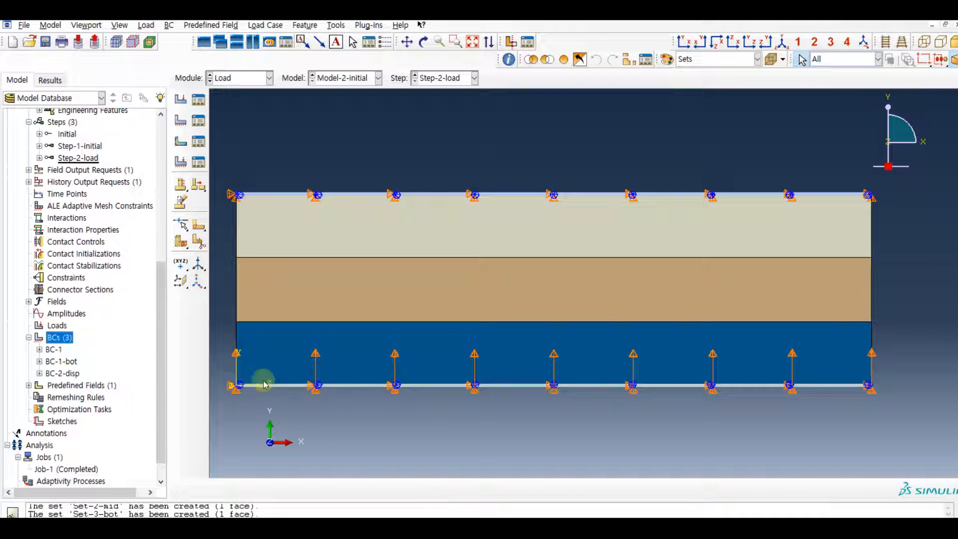
pyautogui.moveTo(160, 380); pyautogui.dragTo(162, 398)
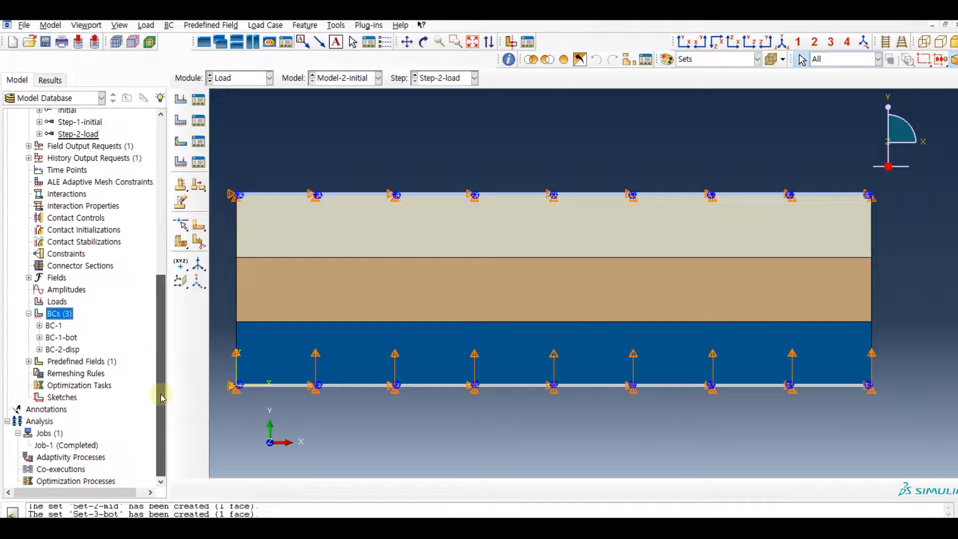
# Create the analysis job Job-2 from Model-2-initial, keeping the default job settings.
pyautogui.click(29, 362)
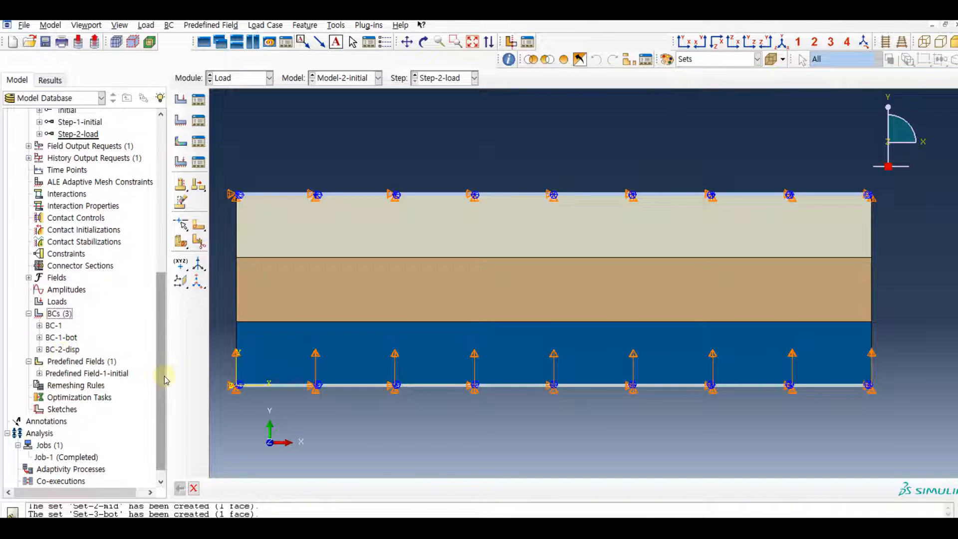
pyautogui.moveTo(163, 376); pyautogui.dragTo(184, 235)
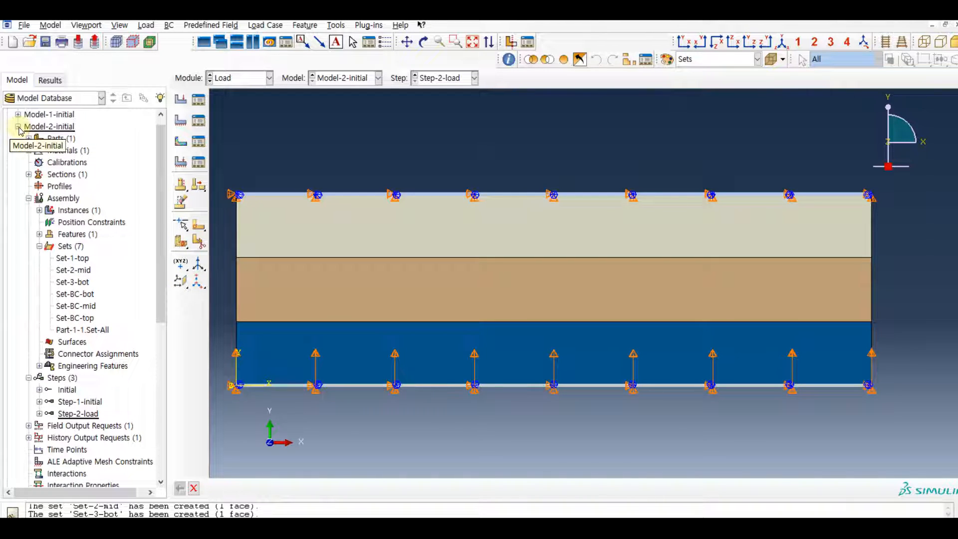
pyautogui.click(19, 127)
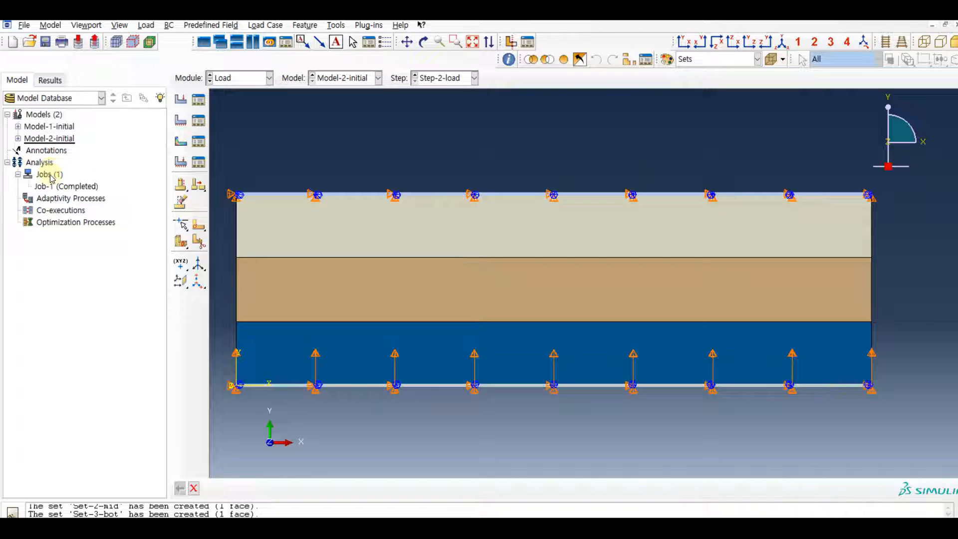
pyautogui.doubleClick(50, 175)
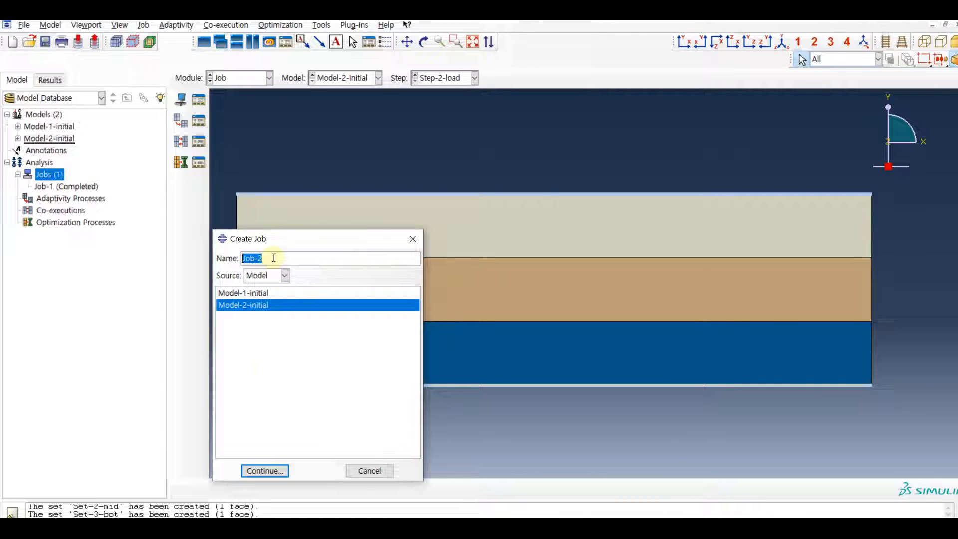
pyautogui.click(272, 471)
pyautogui.click(278, 403)
# Submit Job-2 for analysis and monitor its progress until the run ends.
pyautogui.rightClick(49, 200)
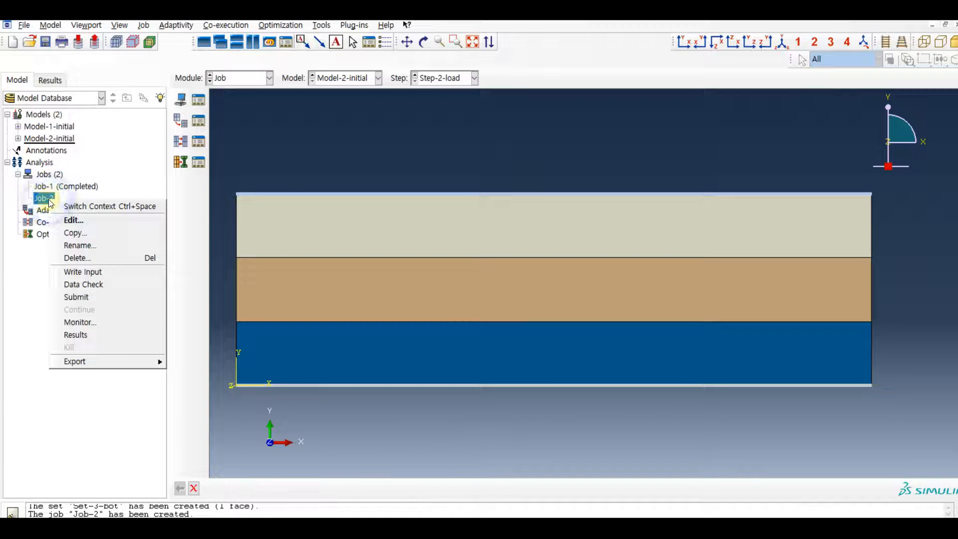
pyautogui.click(106, 297)
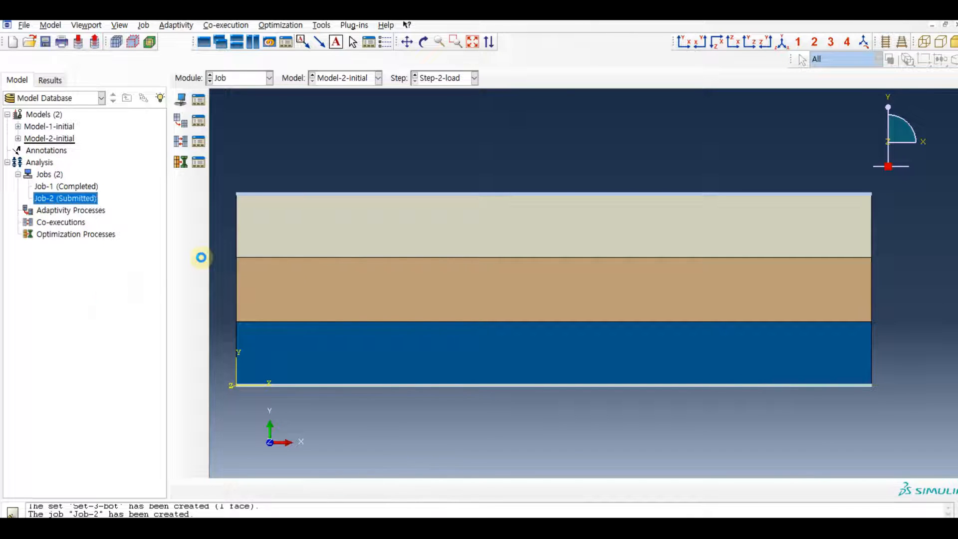
pyautogui.rightClick(43, 201)
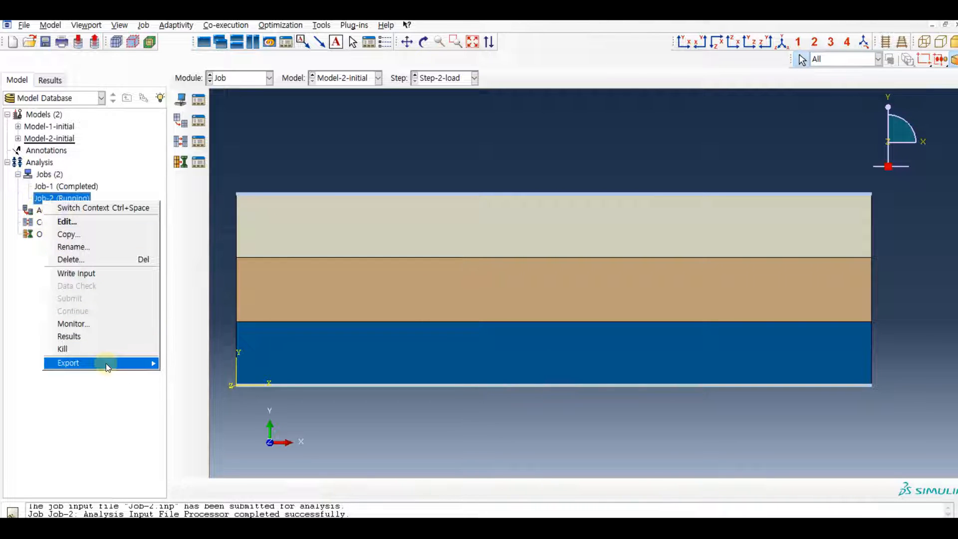
pyautogui.click(75, 324)
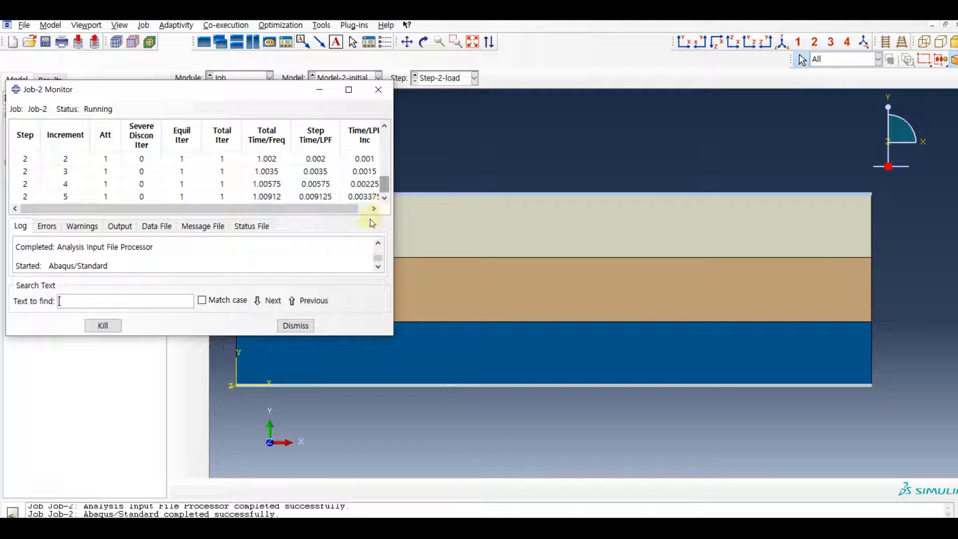
pyautogui.click(290, 330)
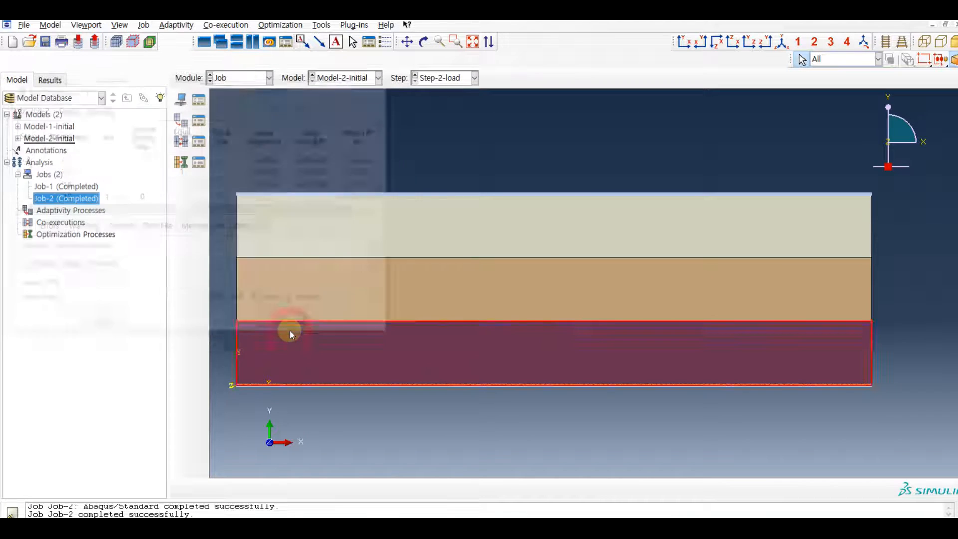
# Open the results of Job-2 and plot the Mises stress contours on the deformed shape with continuous contour intervals.
pyautogui.rightClick(78, 202)
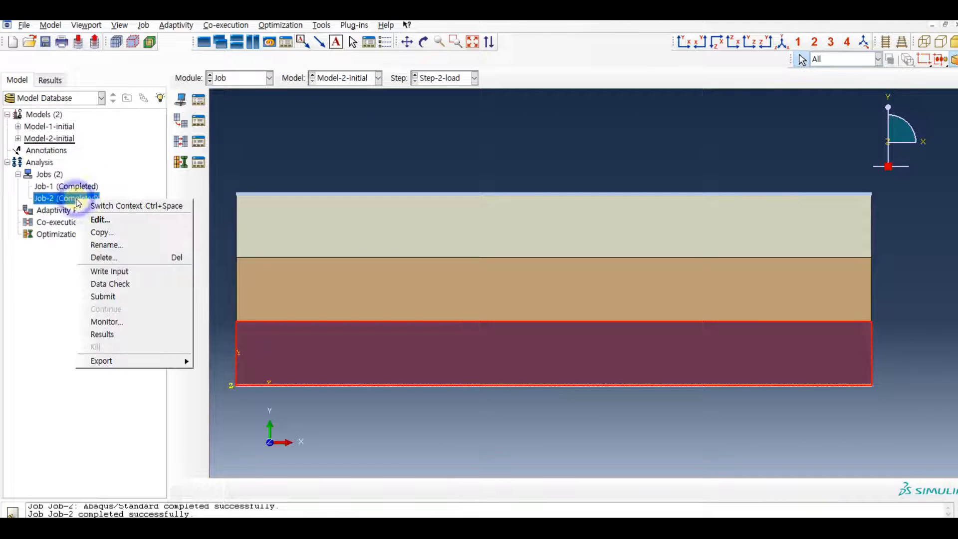
pyautogui.click(148, 334)
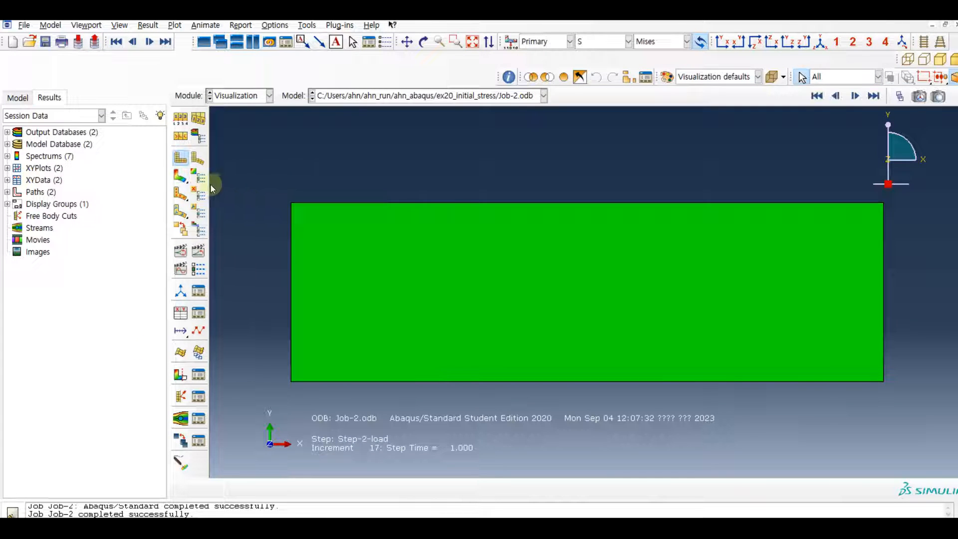
pyautogui.click(180, 180)
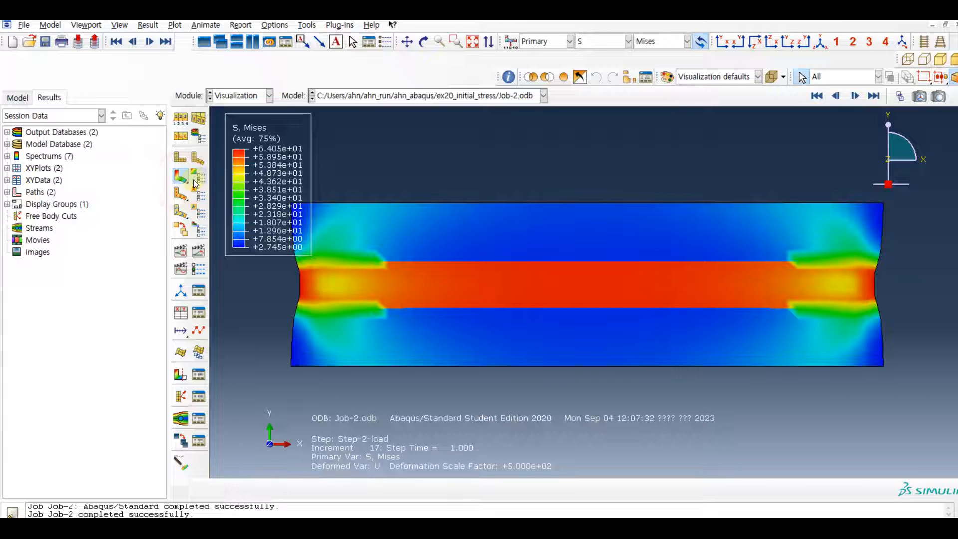
pyautogui.doubleClick(181, 181)
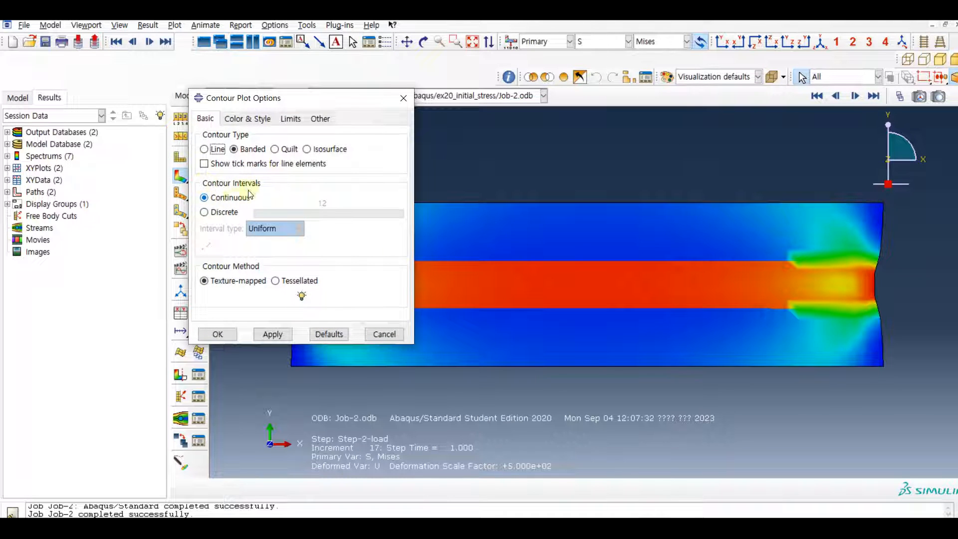
pyautogui.click(223, 339)
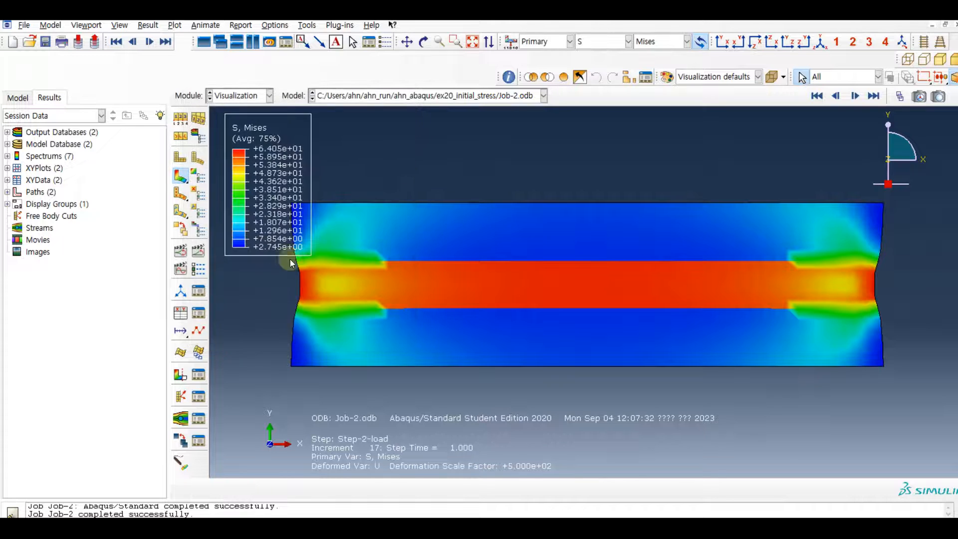
pyautogui.scroll(-1, 411, 157)
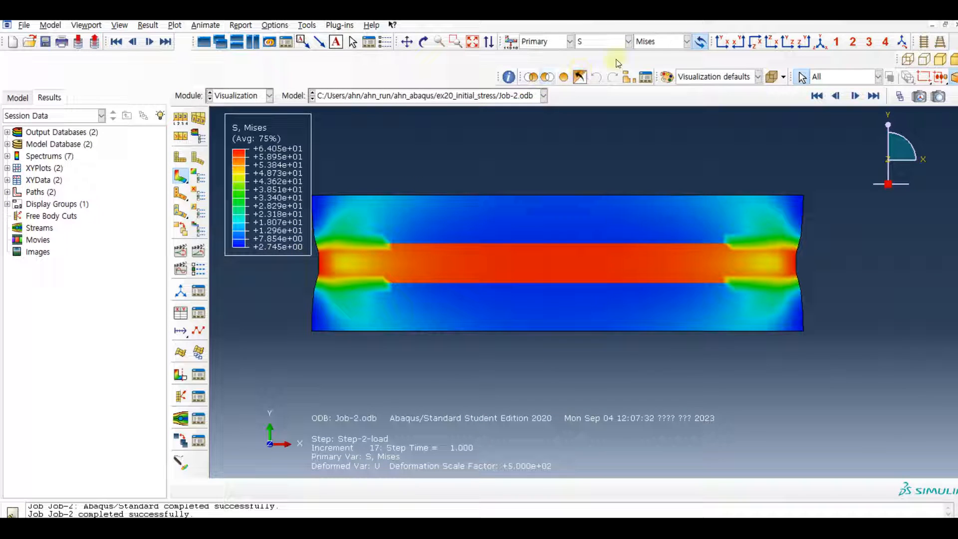
# Display the S22 stress component of Job-2 in two viewports placed side by side, Viewport 4 and Viewport 6.
pyautogui.click(660, 43)
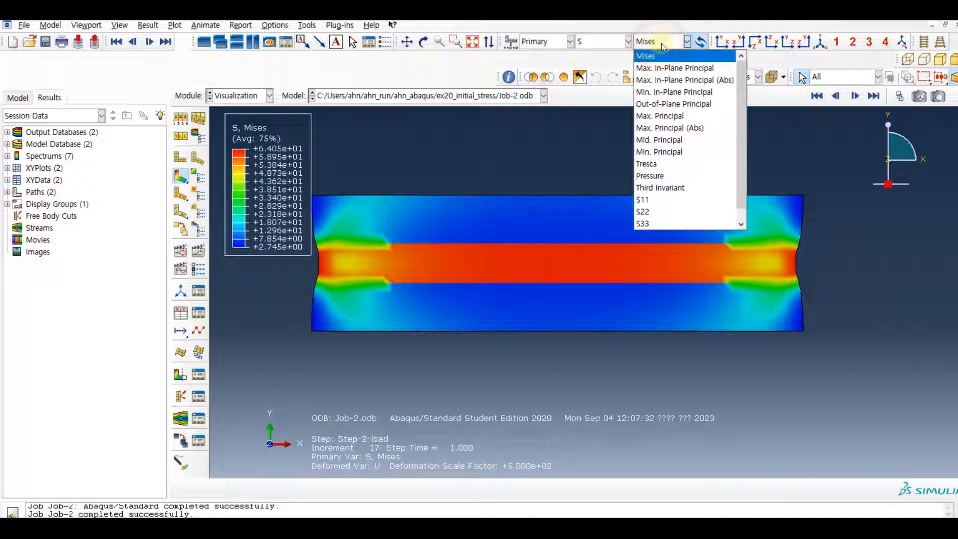
pyautogui.click(676, 212)
pyautogui.scroll(-1, 584, 150)
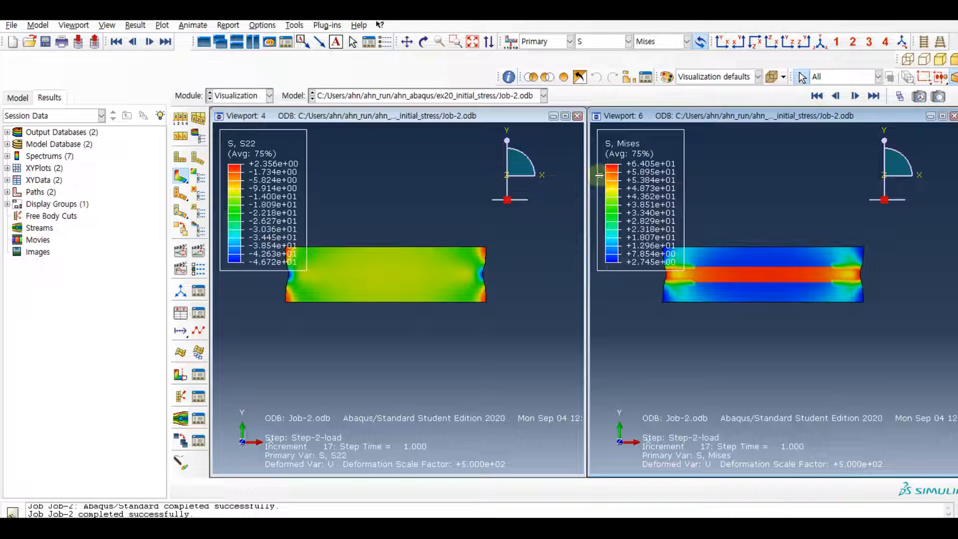
pyautogui.click(446, 119)
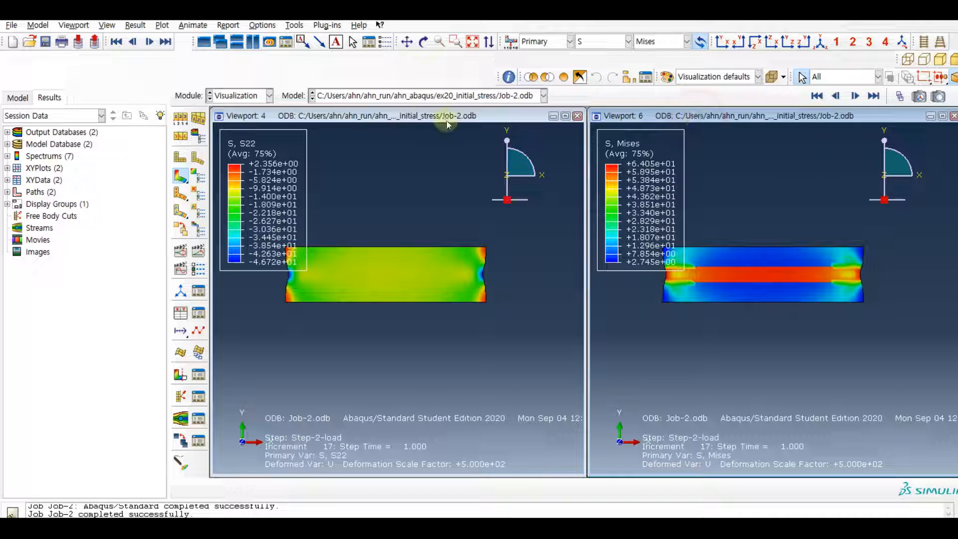
pyautogui.click(678, 121)
pyautogui.click(649, 42)
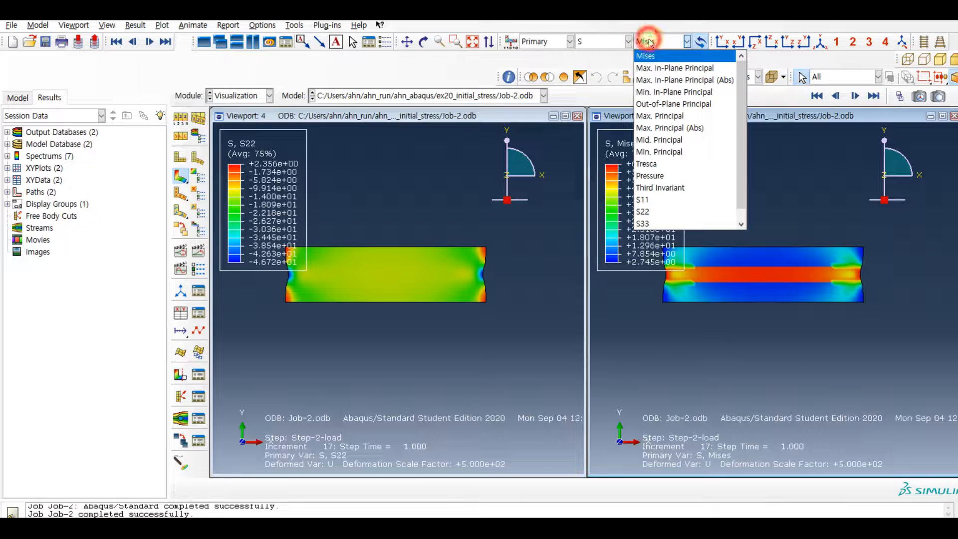
pyautogui.click(654, 211)
# Show Viewport 4 at frame 17 of Step-1-initial and fit the plots in both viewports.
pyautogui.click(509, 122)
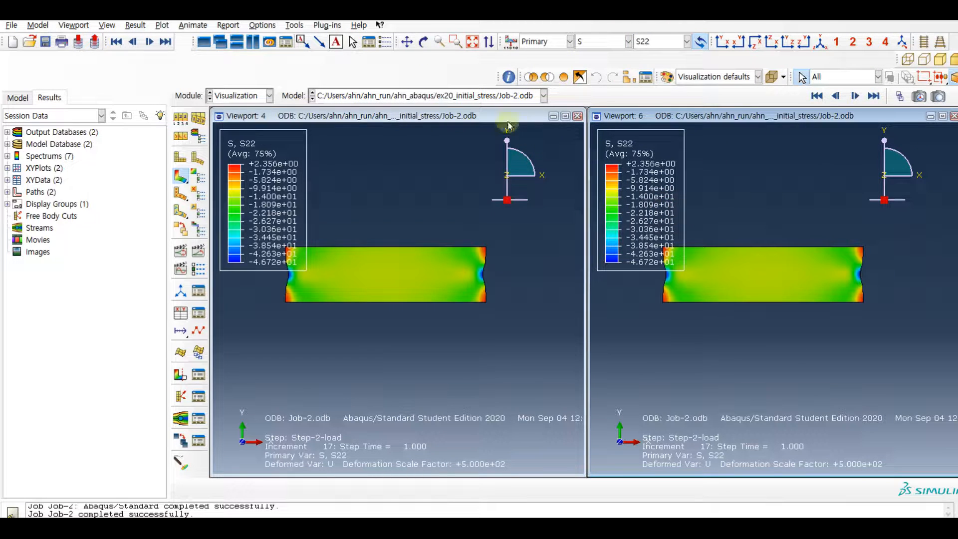
pyautogui.click(896, 96)
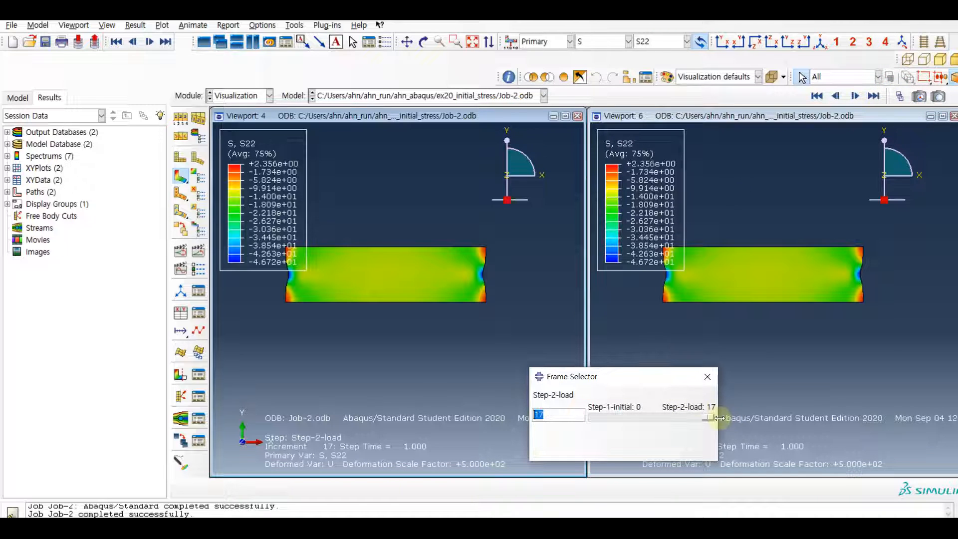
pyautogui.moveTo(711, 418); pyautogui.dragTo(648, 422)
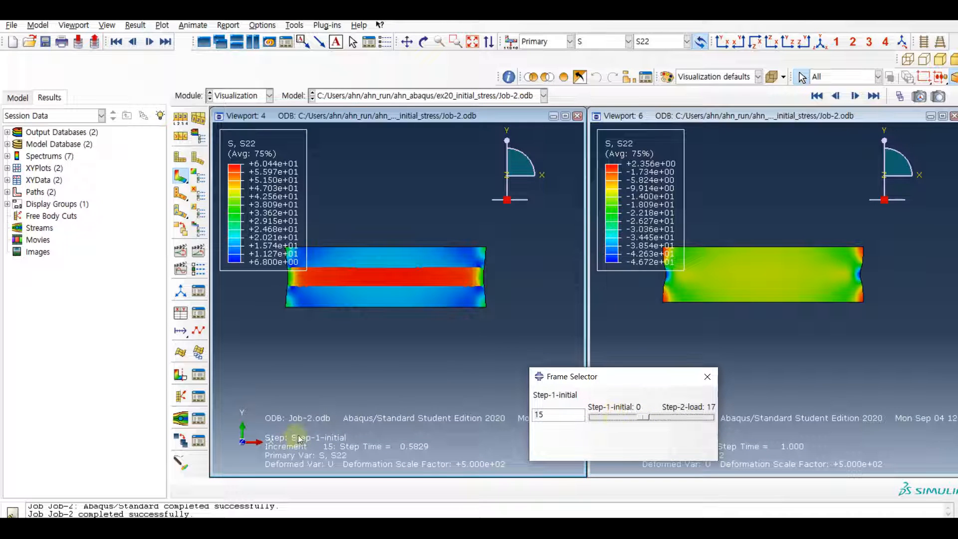
pyautogui.click(676, 421)
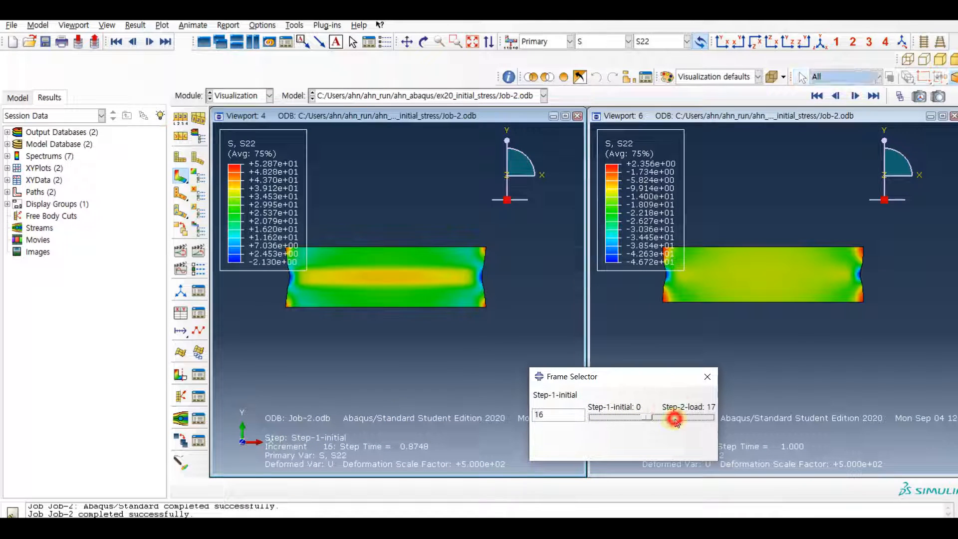
pyautogui.click(676, 420)
pyautogui.click(705, 379)
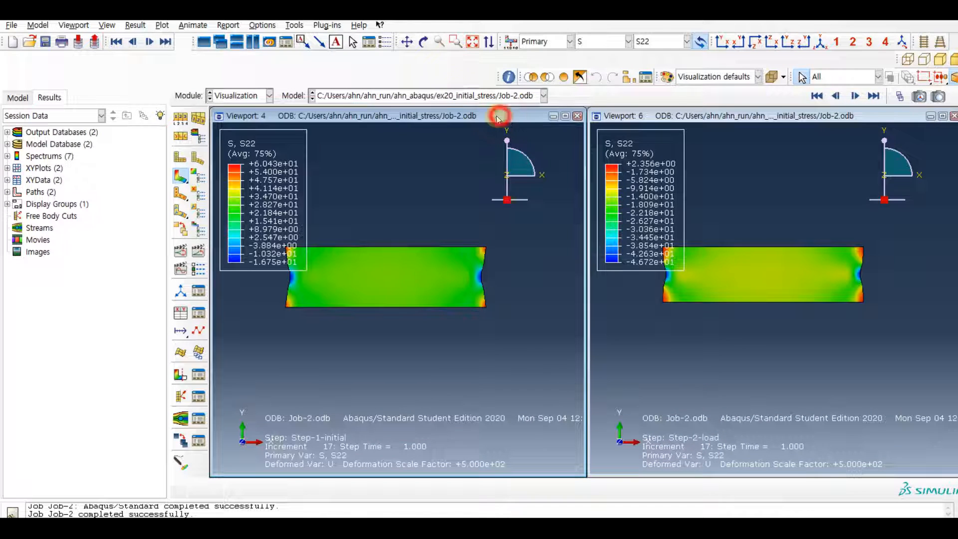
pyautogui.click(473, 41)
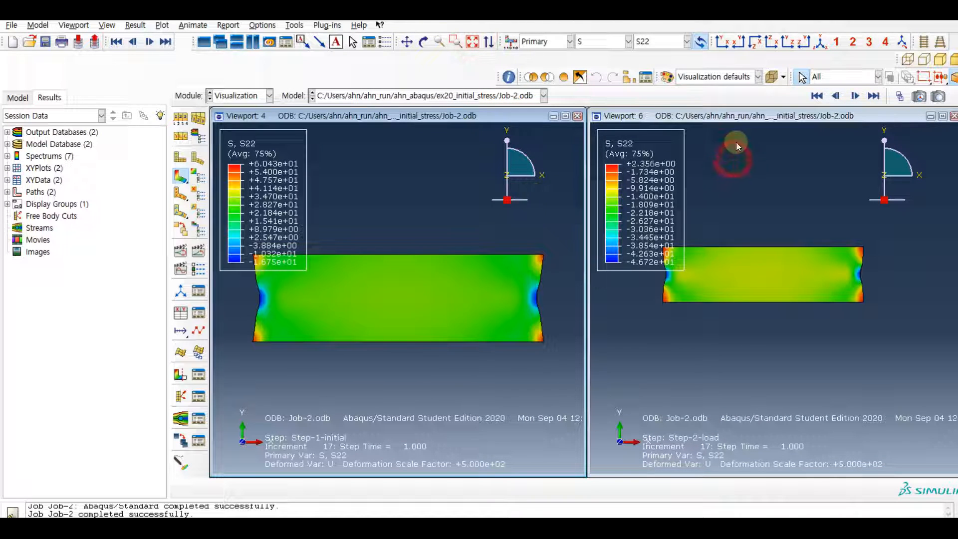
pyautogui.click(738, 120)
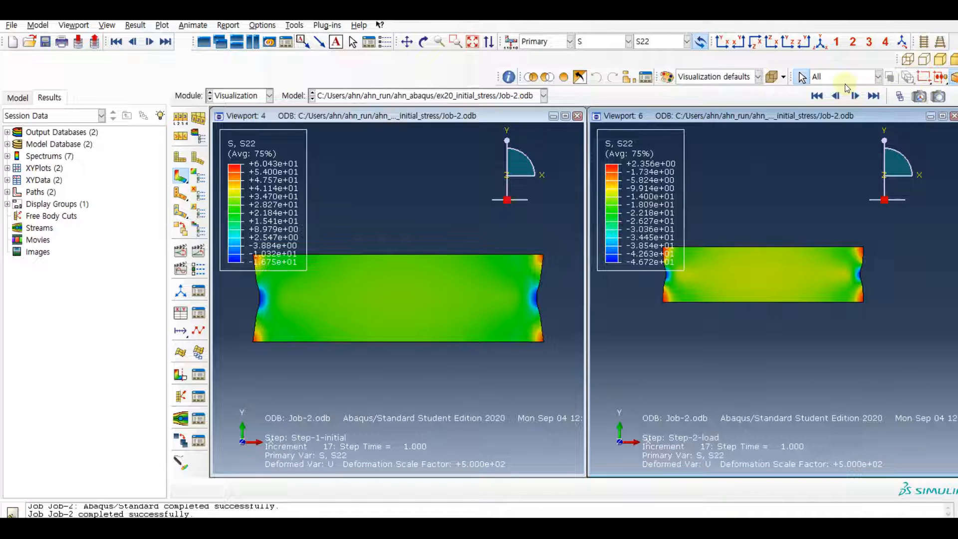
pyautogui.click(472, 42)
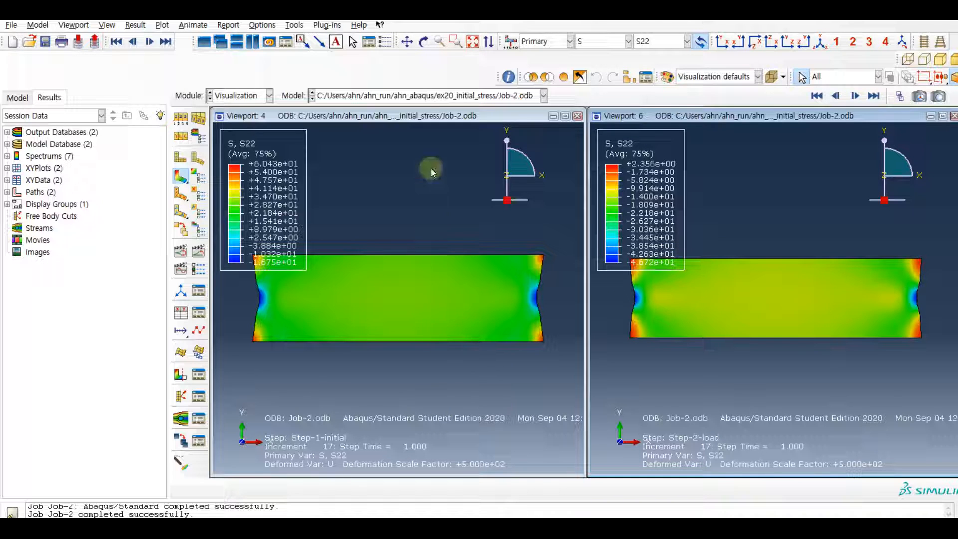
# Examine the S11, S22 and S12 stress components in turn in Viewport 4 at the end of Step-1-initial.
pyautogui.click(429, 115)
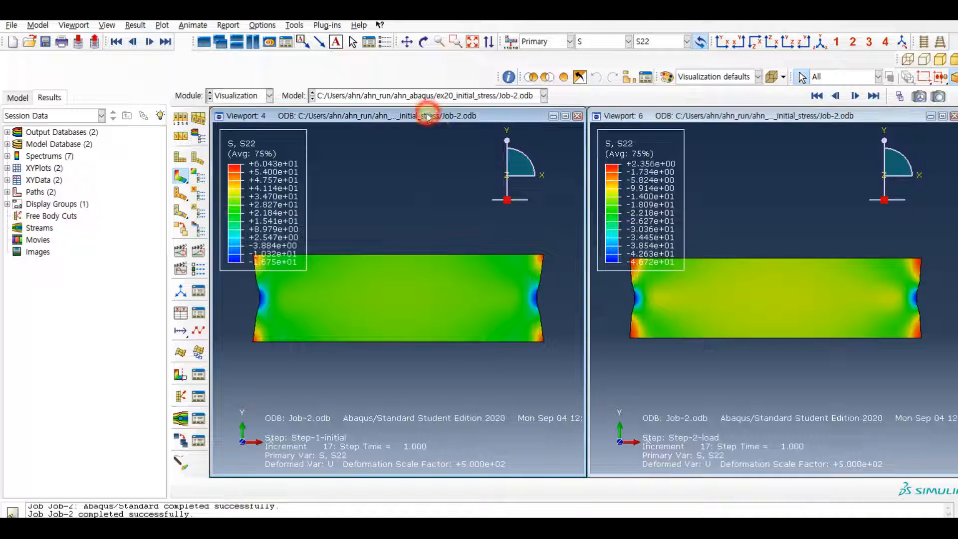
pyautogui.click(657, 43)
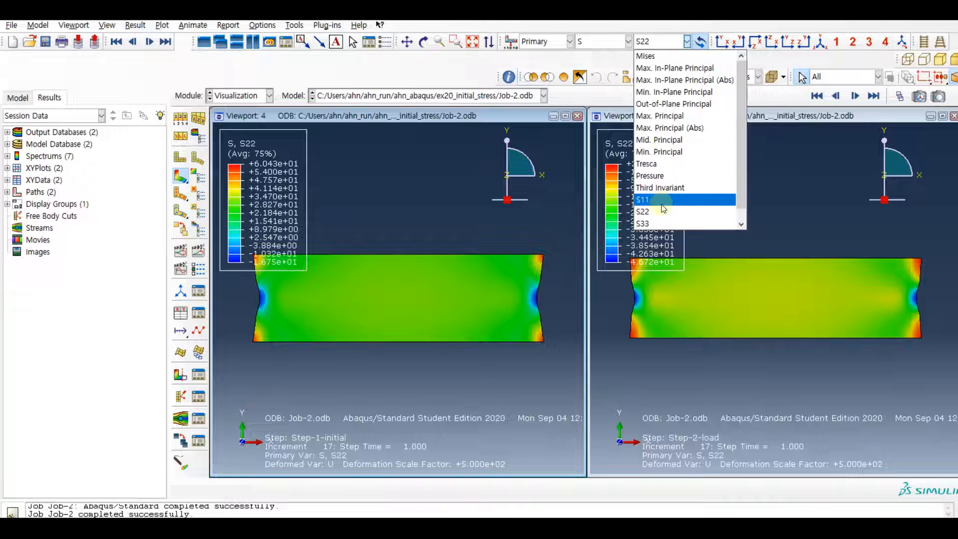
pyautogui.click(649, 200)
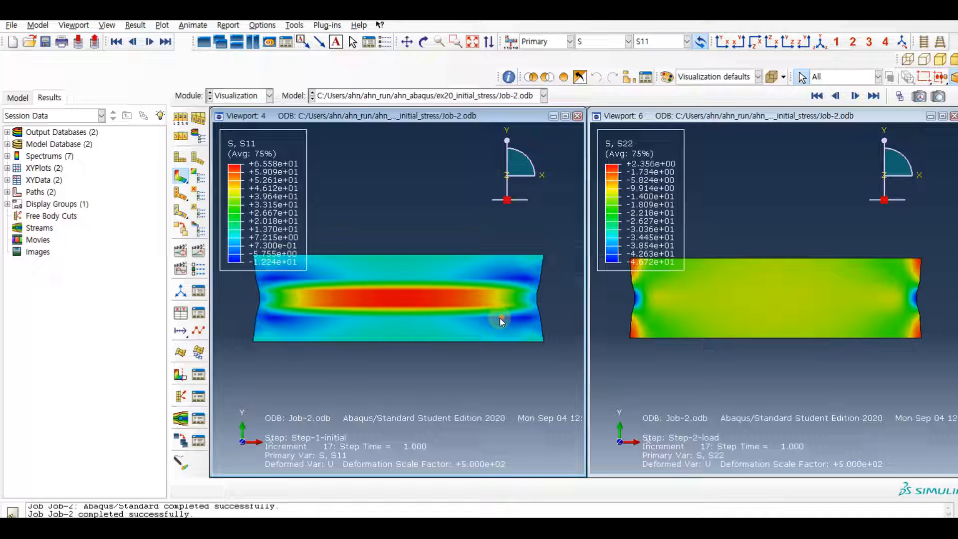
pyautogui.click(664, 43)
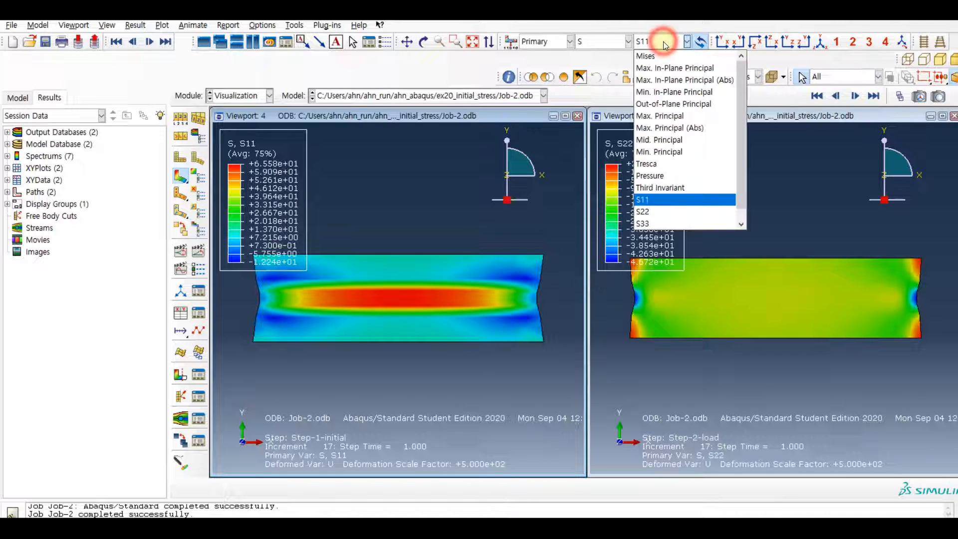
pyautogui.click(664, 212)
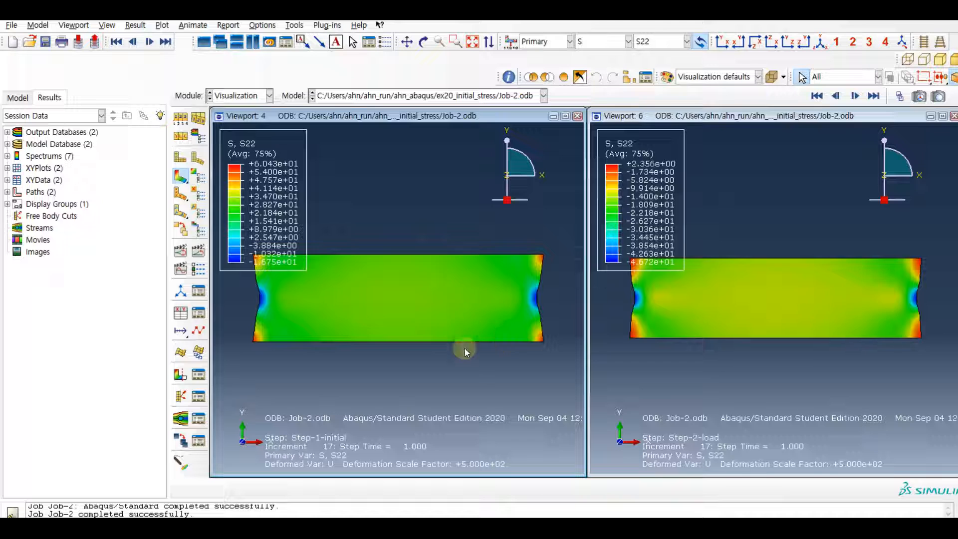
pyautogui.click(655, 43)
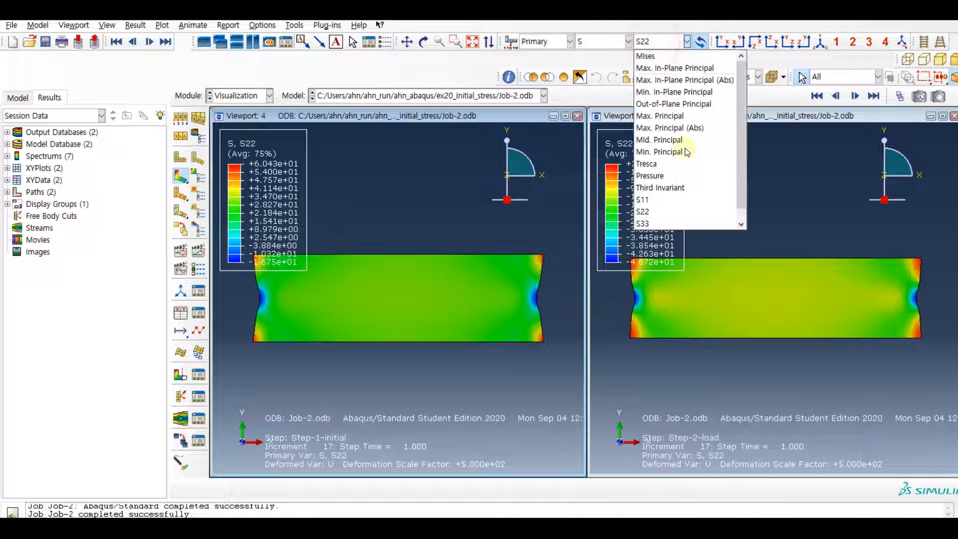
pyautogui.scroll(-1, 691, 210)
pyautogui.click(691, 219)
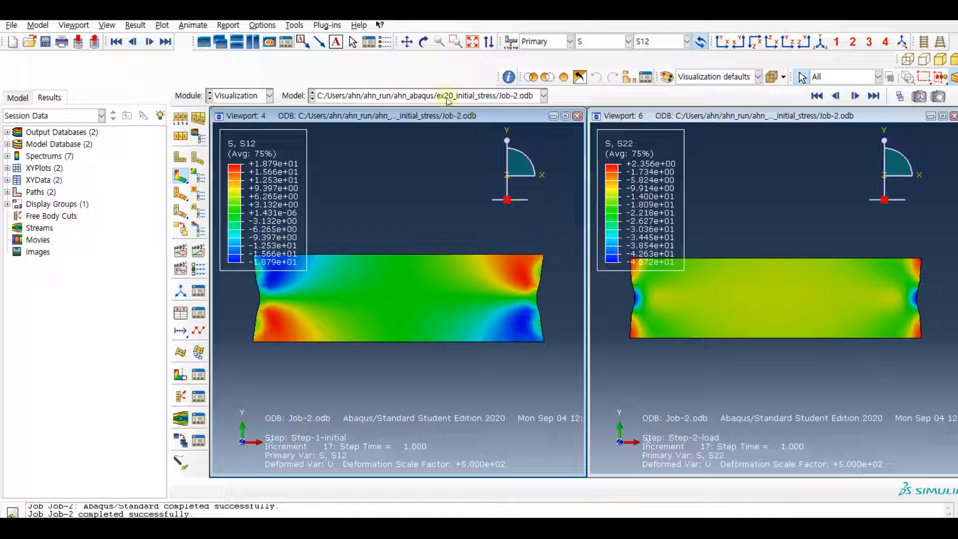
# Arrange three viewports side by side showing S22 at the start and end of Step-1-initial and the end of Step-2-load.
pyautogui.click(253, 42)
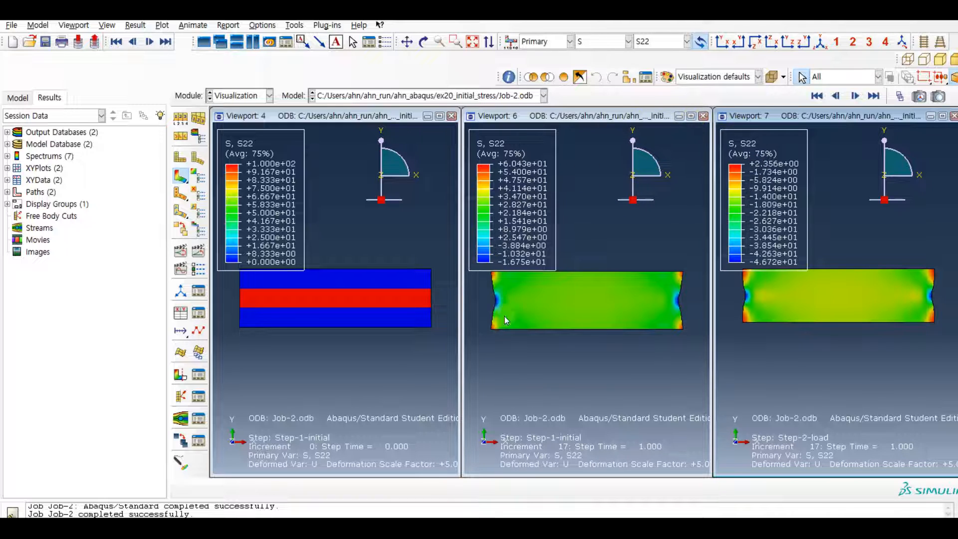
# Maximize Viewport 6 and examine the U1 displacement component at the end of Step-1-initial.
pyautogui.click(691, 115)
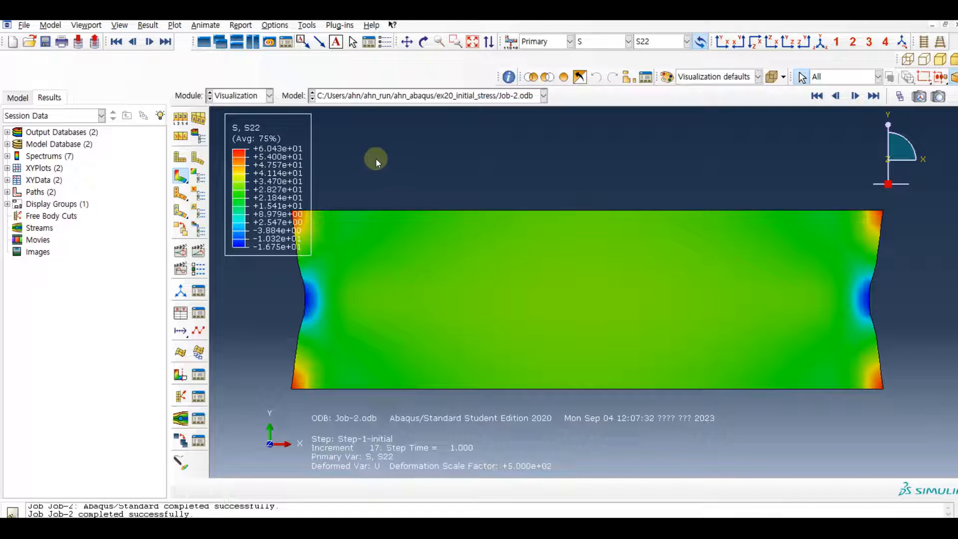
pyautogui.click(608, 42)
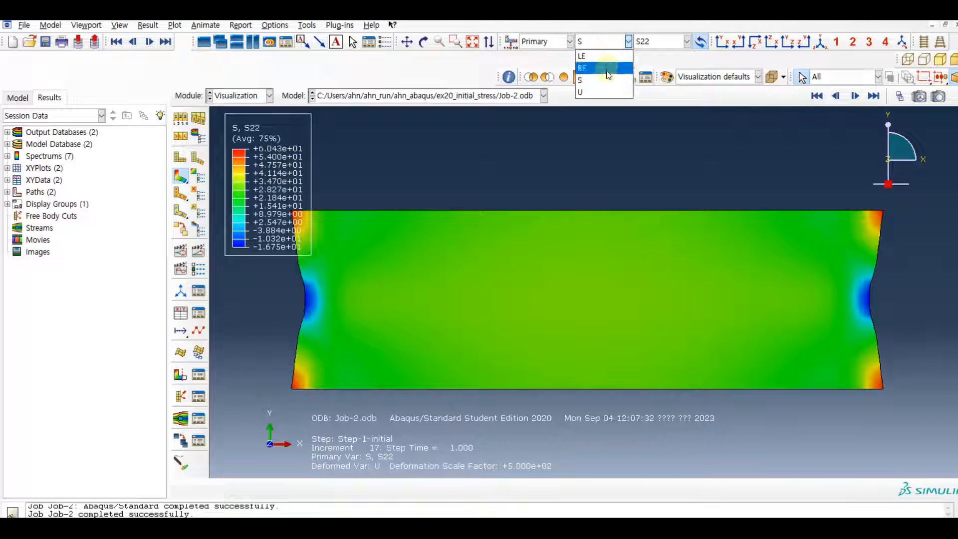
pyautogui.click(604, 91)
pyautogui.click(648, 43)
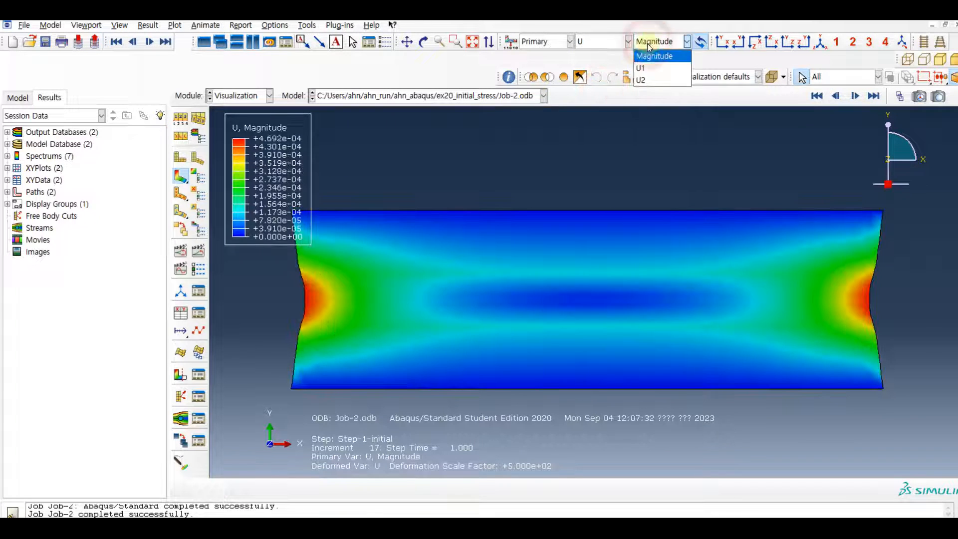
pyautogui.click(648, 68)
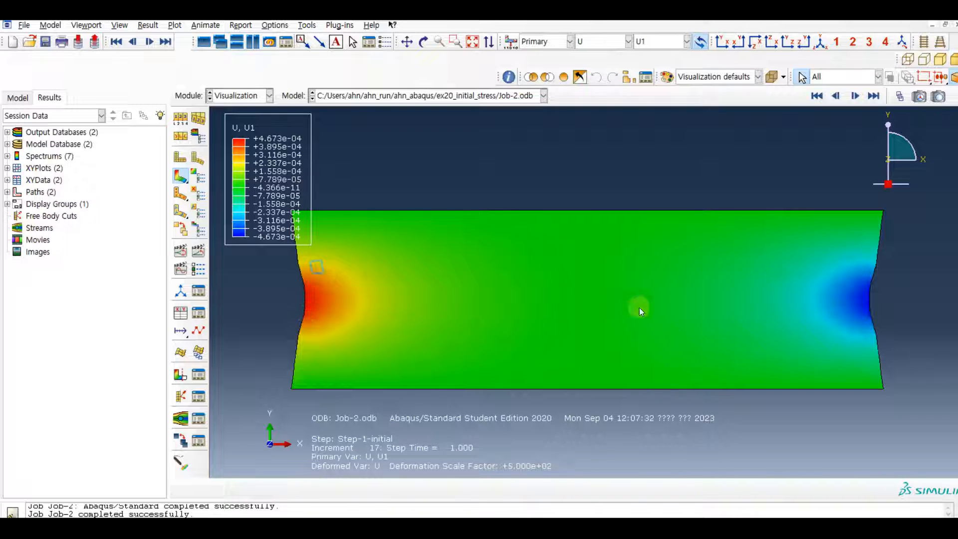
pyautogui.click(367, 283)
pyautogui.click(458, 321)
# Examine the U2 displacement component across the layers and at the right-hand edge of the part.
pyautogui.click(671, 41)
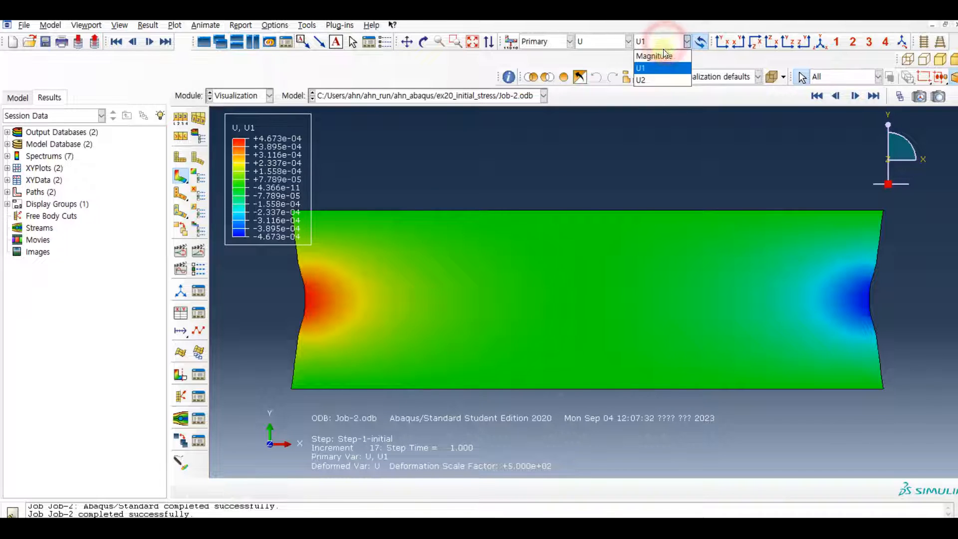
pyautogui.click(660, 81)
pyautogui.click(607, 345)
pyautogui.click(606, 293)
pyautogui.click(874, 248)
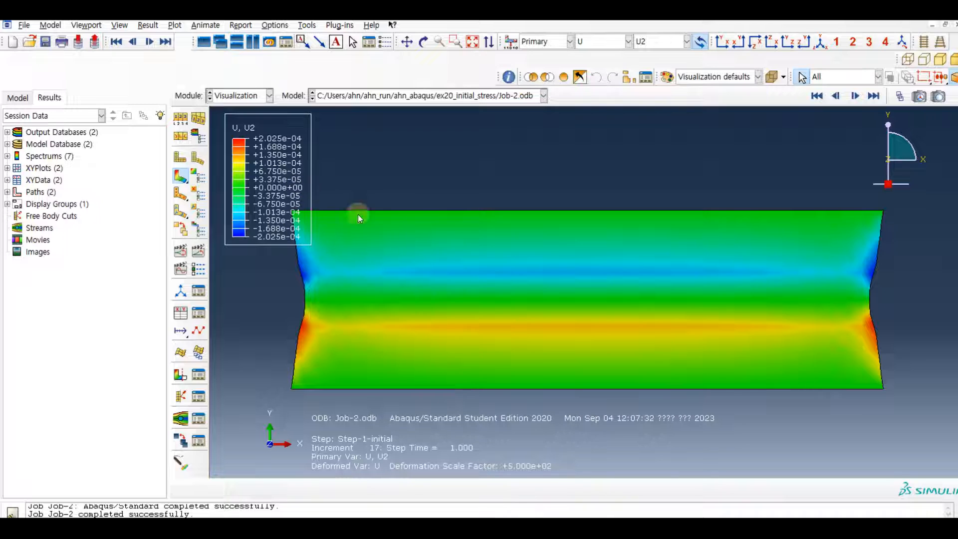
# Examine the S12 shear stress contour and return the plot to the S22 stress component.
pyautogui.click(590, 42)
pyautogui.click(605, 76)
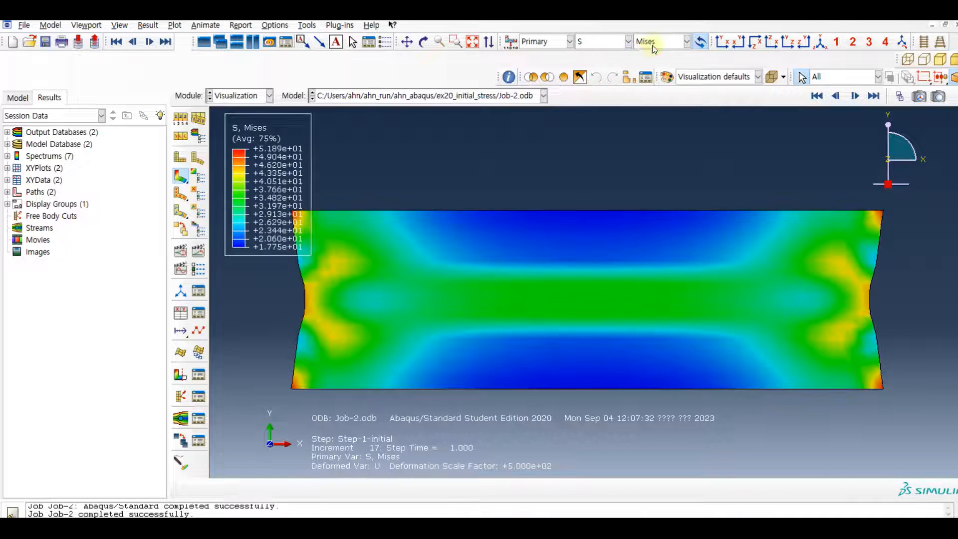
pyautogui.click(652, 42)
pyautogui.scroll(-1, 697, 200)
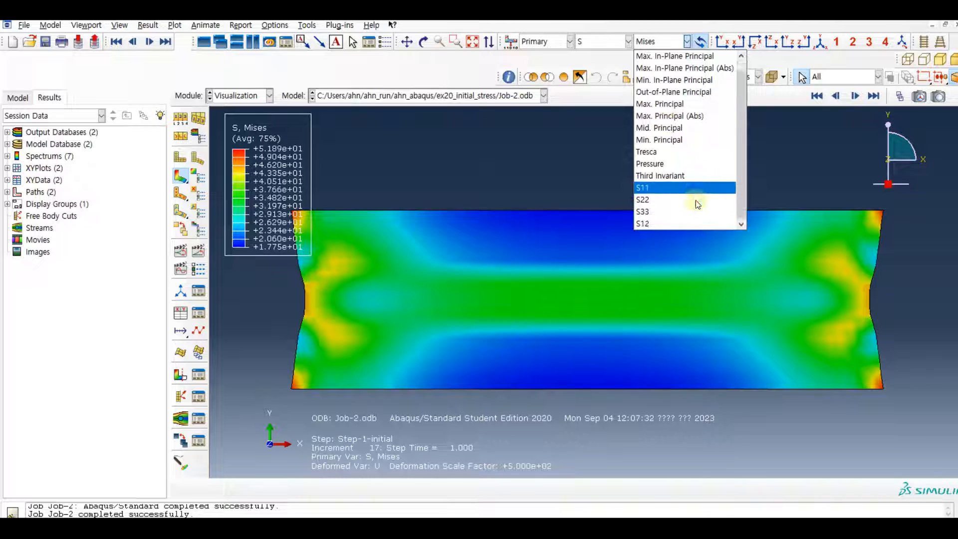
pyautogui.click(679, 223)
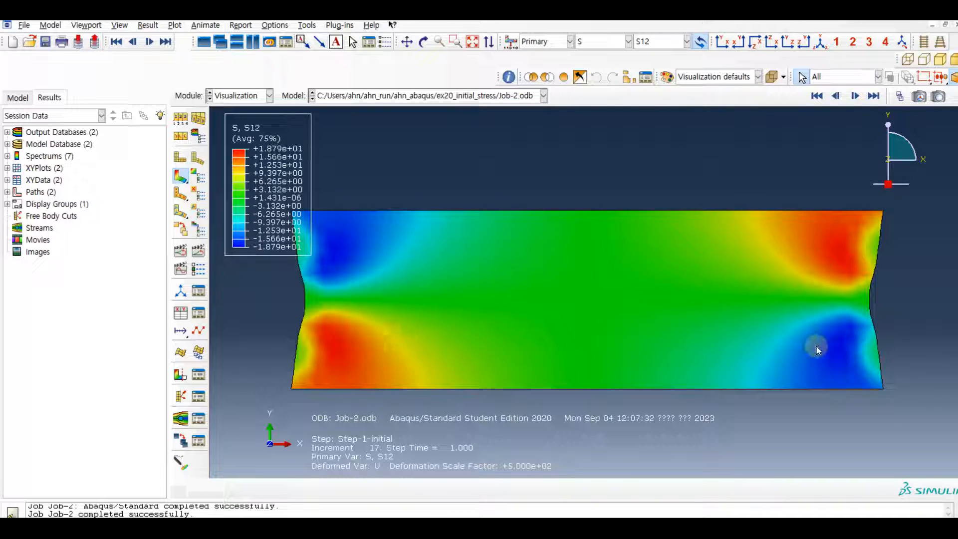
pyautogui.click(654, 41)
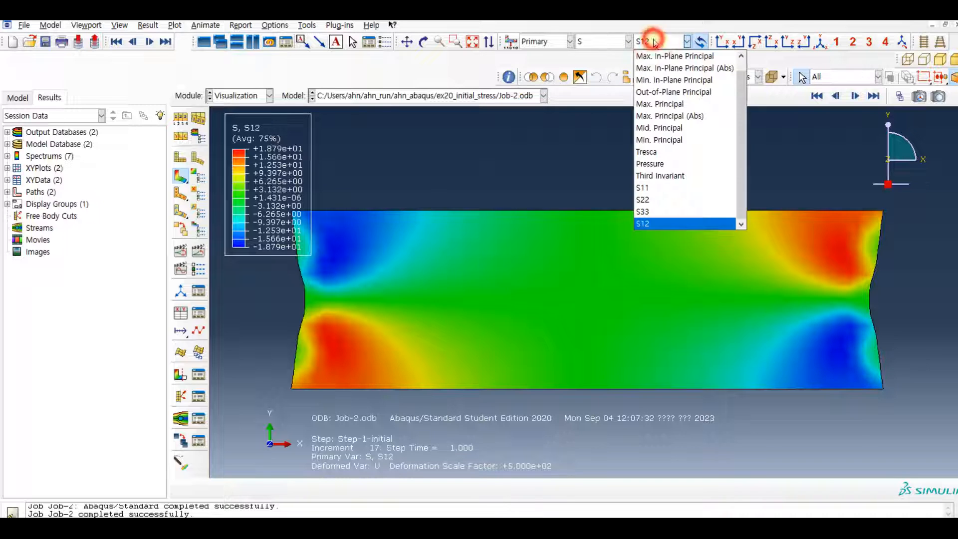
pyautogui.click(655, 198)
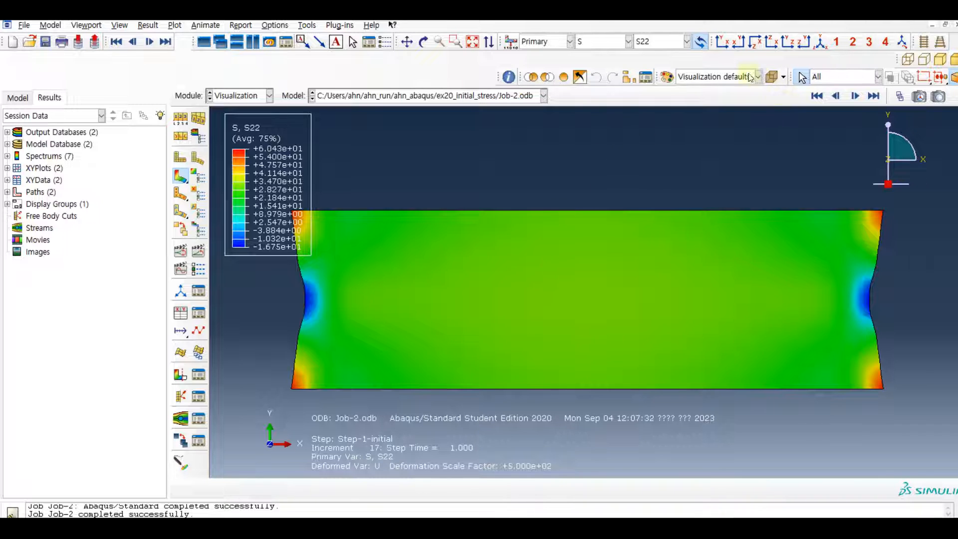
# Replace the display group so that only the central block of elements is shown with S22.
pyautogui.click(531, 76)
pyautogui.moveTo(490, 189); pyautogui.dragTo(658, 400)
pyautogui.click(492, 490)
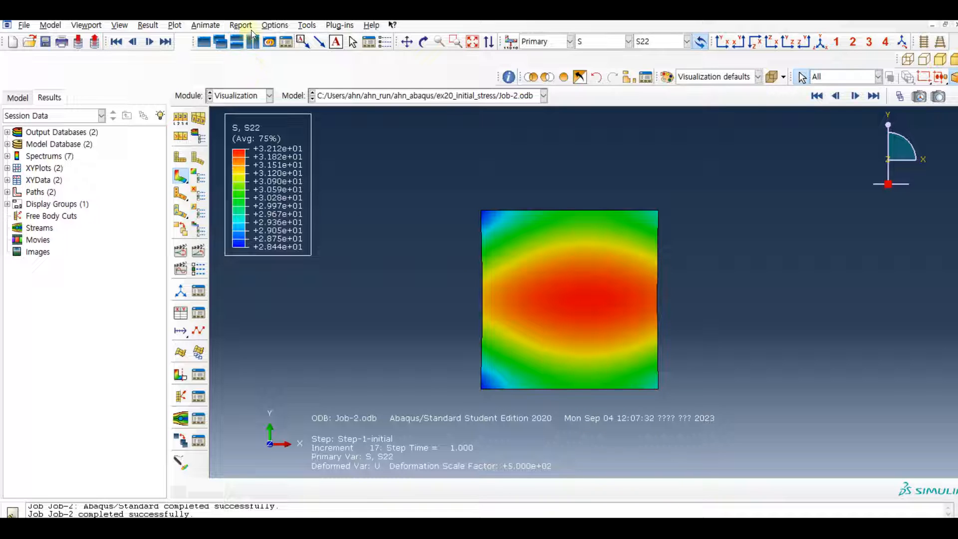
# Start creating a node list path named Path-vertical.
pyautogui.click(306, 28)
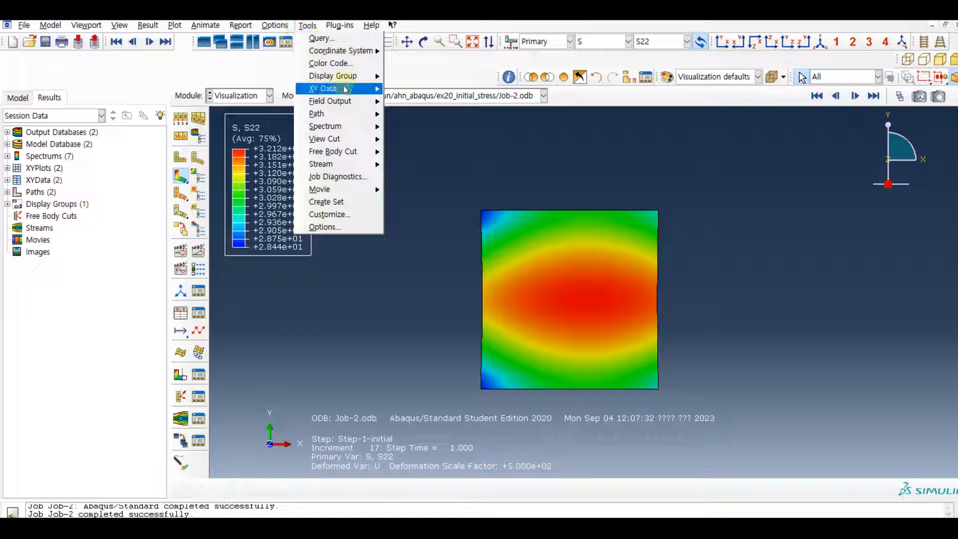
pyautogui.click(351, 114)
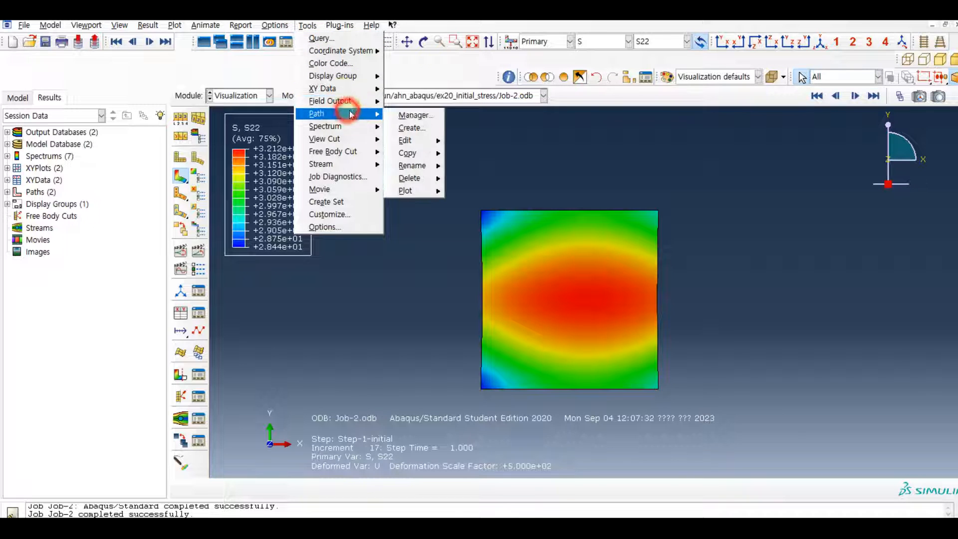
pyautogui.click(412, 127)
pyautogui.click(119, 144)
pyautogui.press('BackSpace')
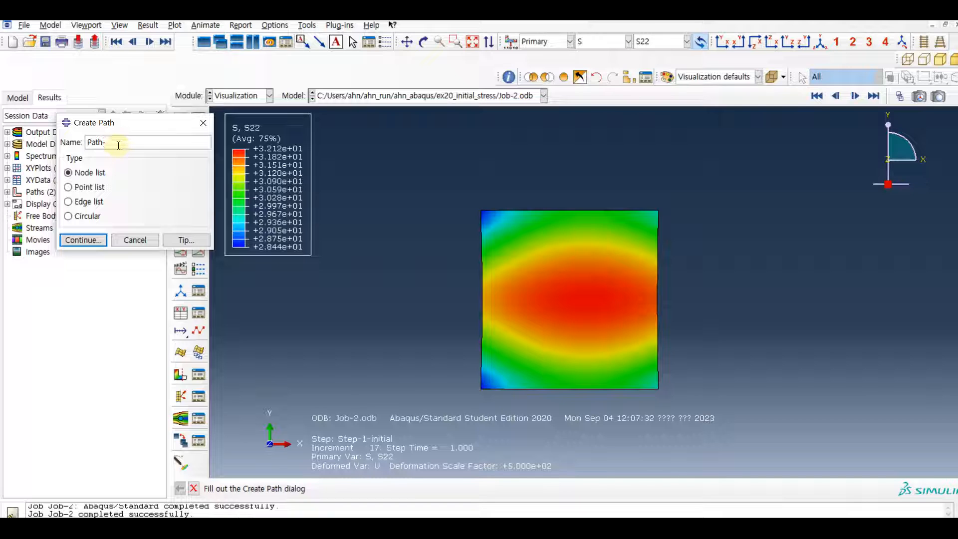
pyautogui.write('vertical')
pyautogui.click(82, 240)
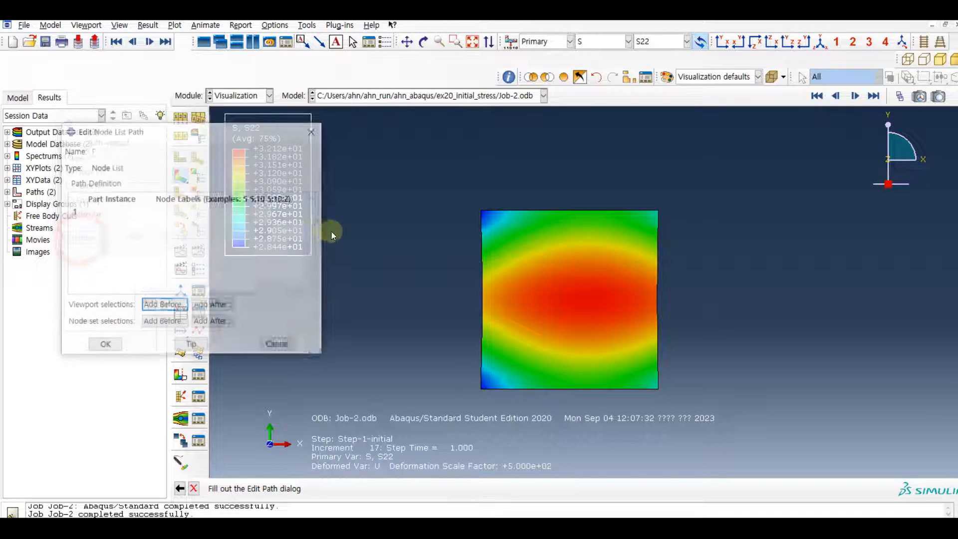
# Define the path from node 95 to node 183 along the isolated block's left edge, and restore the full model display.
pyautogui.click(160, 305)
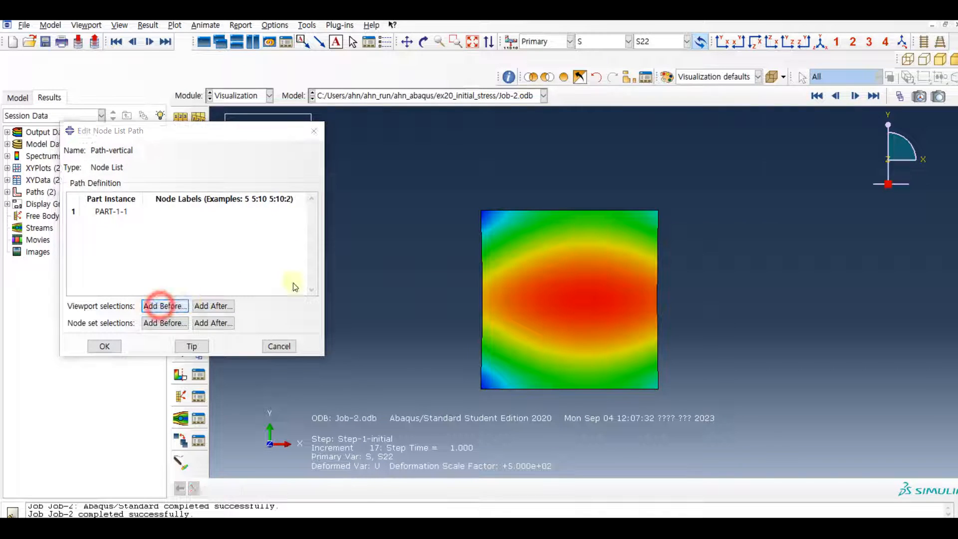
pyautogui.click(482, 210)
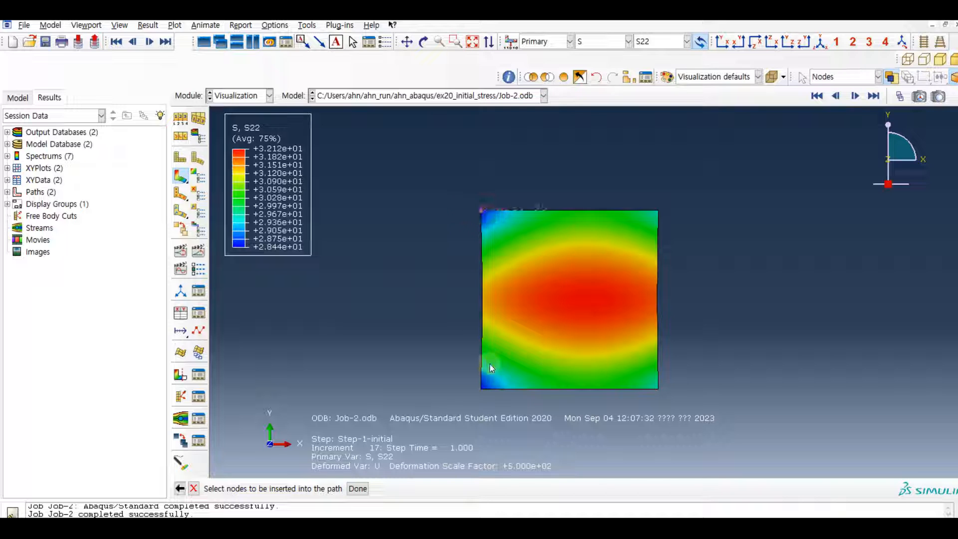
pyautogui.click(482, 388)
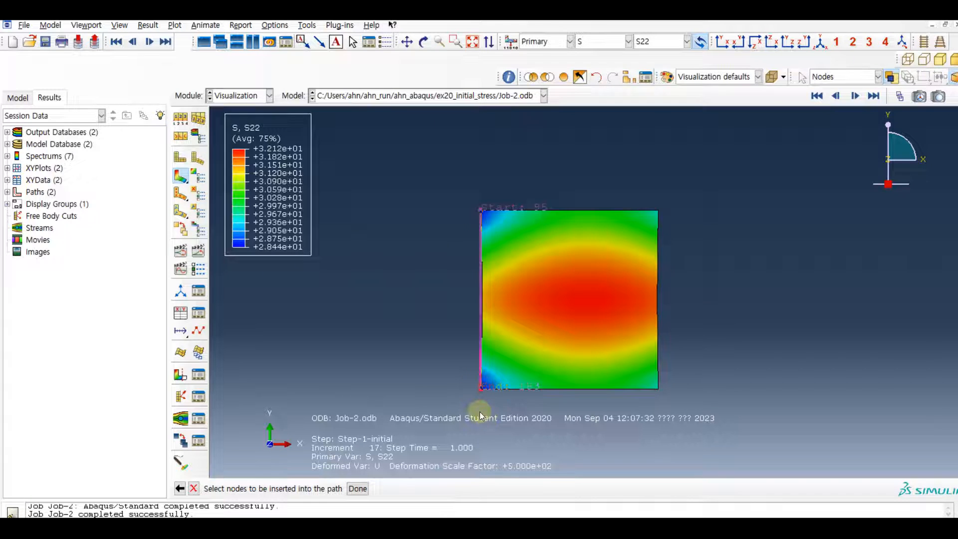
pyautogui.click(358, 489)
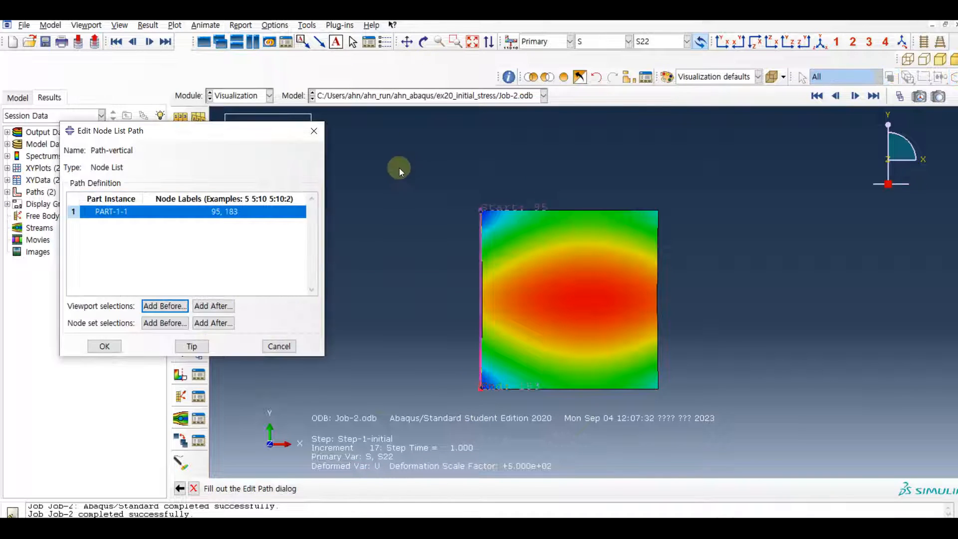
pyautogui.click(564, 77)
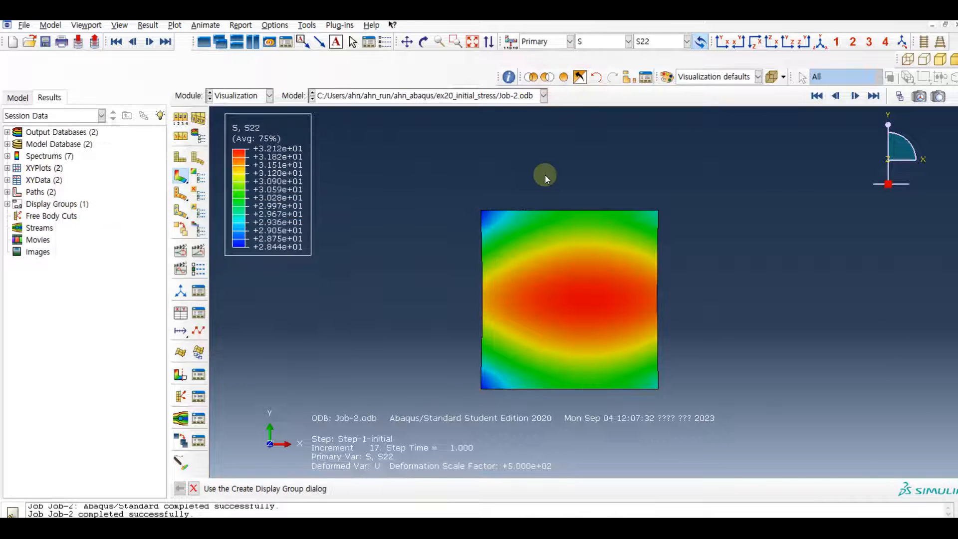
# Plot S22 along Path-1-vertical against true distance for frame 17 of Step-1-initial, using 100 uniform intervals on the undeformed shape.
pyautogui.click(180, 313)
pyautogui.click(168, 341)
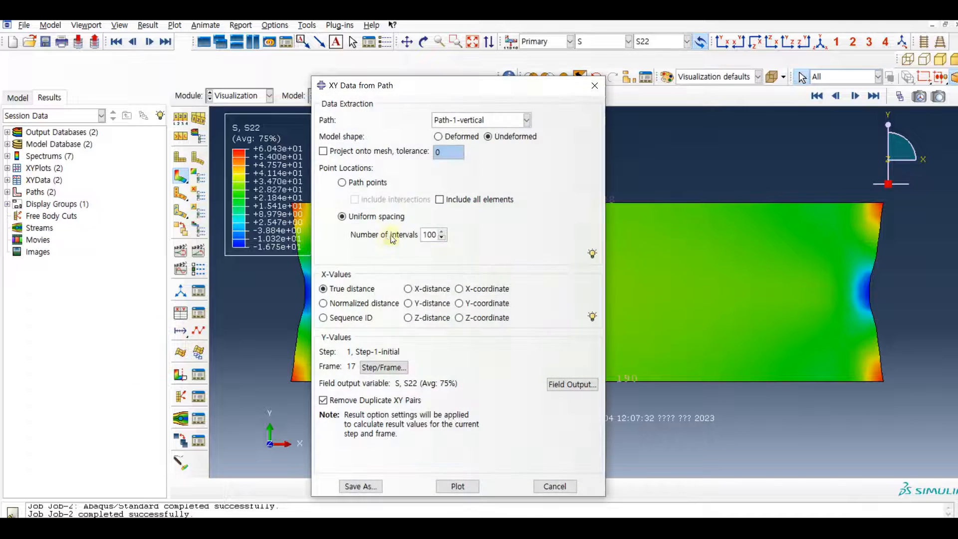
pyautogui.click(478, 121)
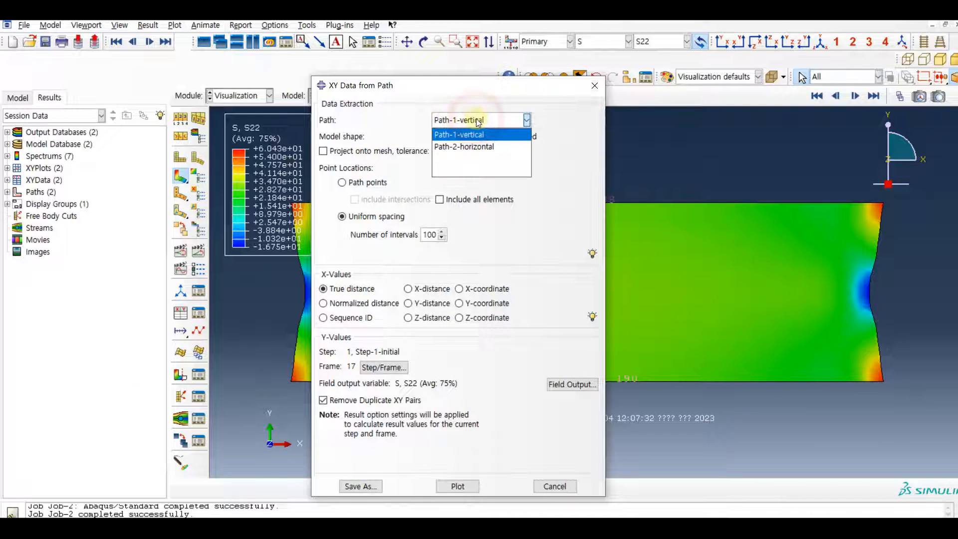
pyautogui.click(478, 120)
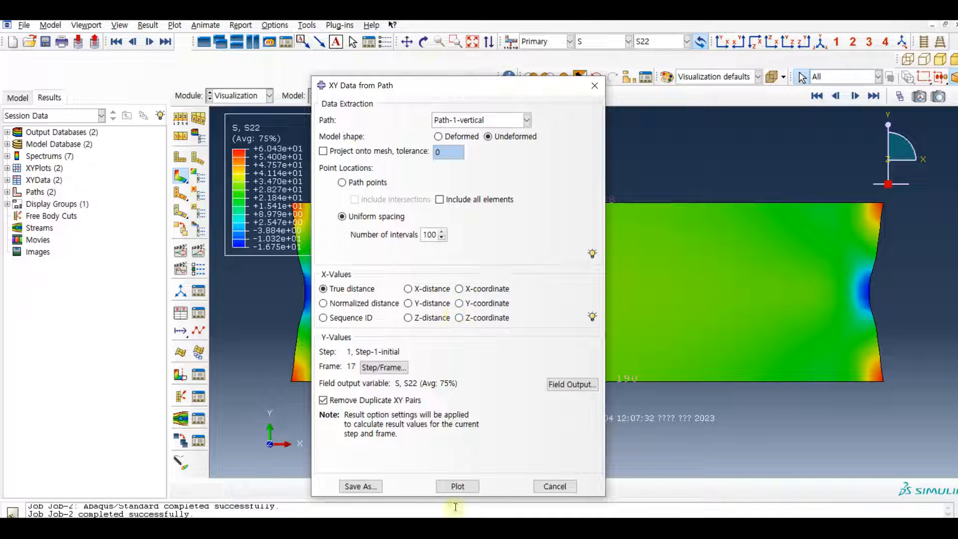
pyautogui.click(465, 491)
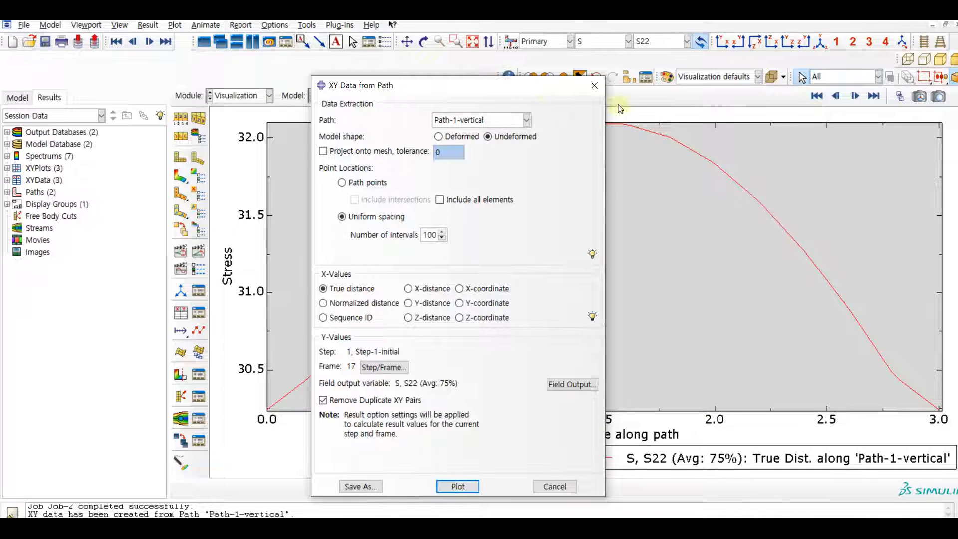
pyautogui.moveTo(534, 87)
pyautogui.mouseDown()
pyautogui.moveTo(243, 78)
pyautogui.moveTo(125, 62)
pyautogui.mouseUp()
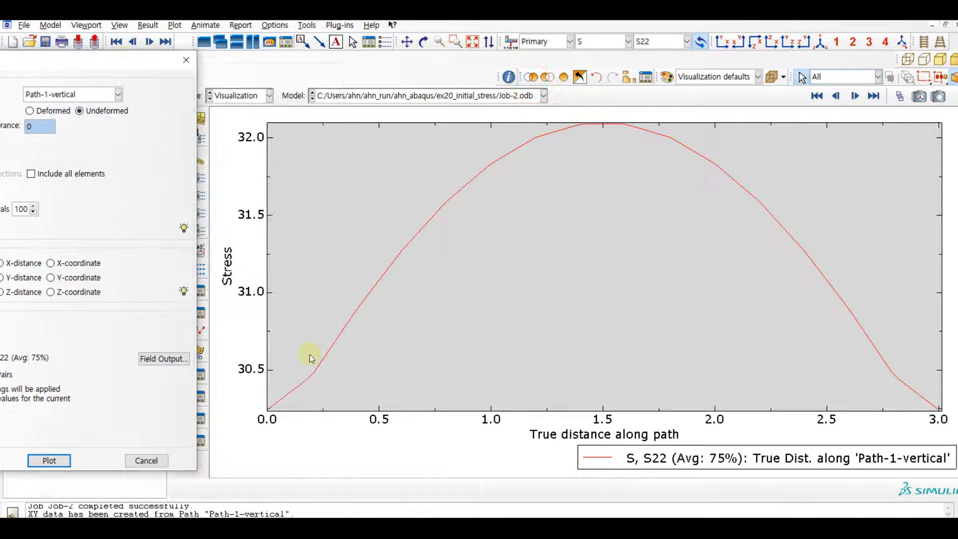
pyautogui.moveTo(114, 57); pyautogui.dragTo(263, 62)
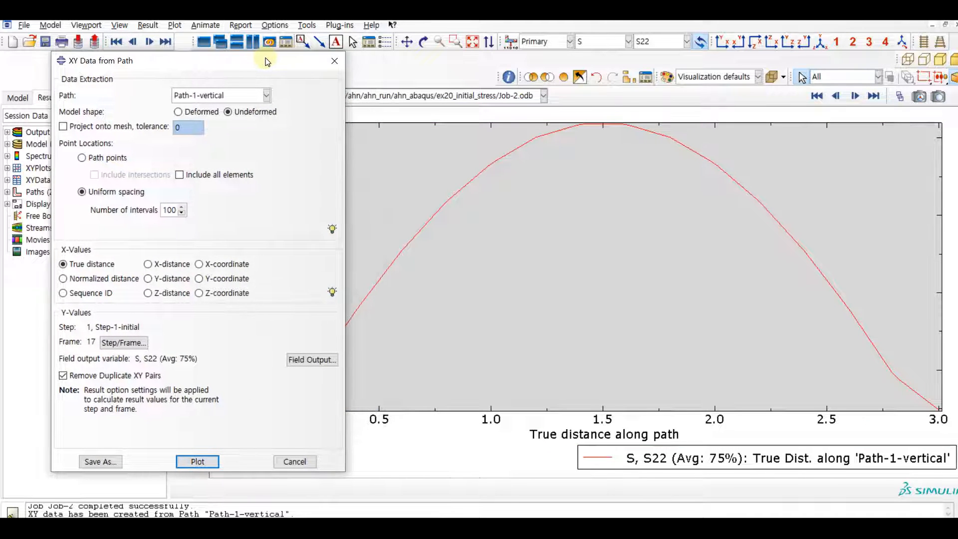
pyautogui.click(332, 63)
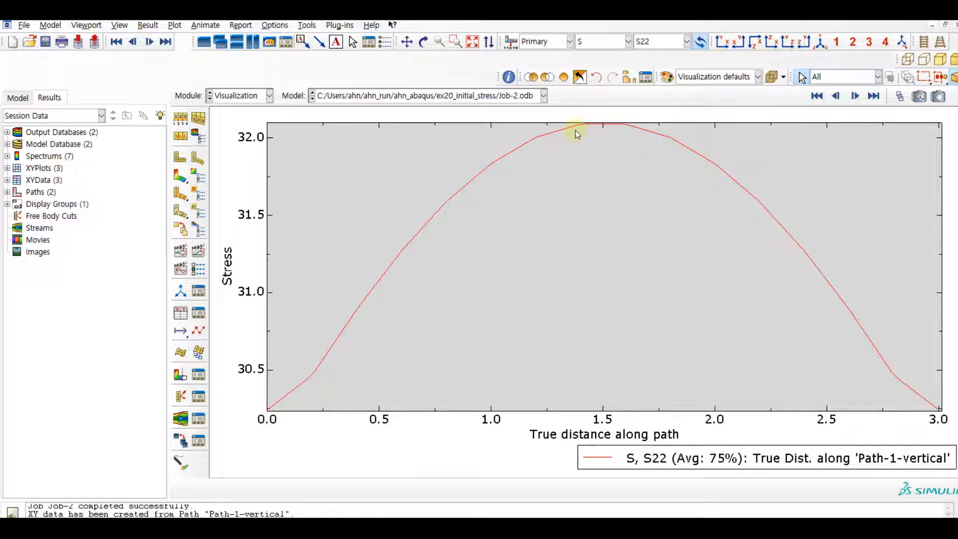
# Return Viewport 6 to the S22 contour plot and tile the three viewports side by side.
pyautogui.click(900, 96)
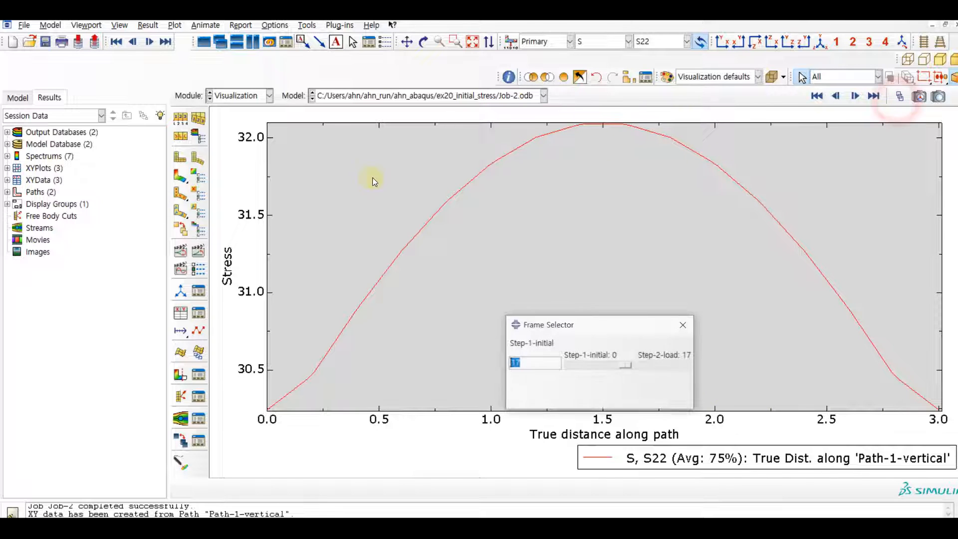
pyautogui.click(181, 175)
pyautogui.click(684, 325)
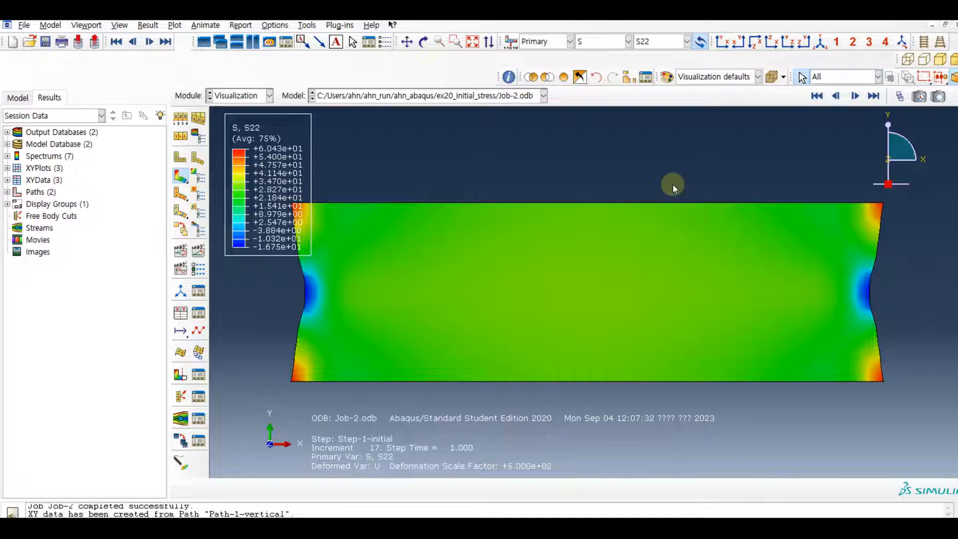
pyautogui.click(250, 42)
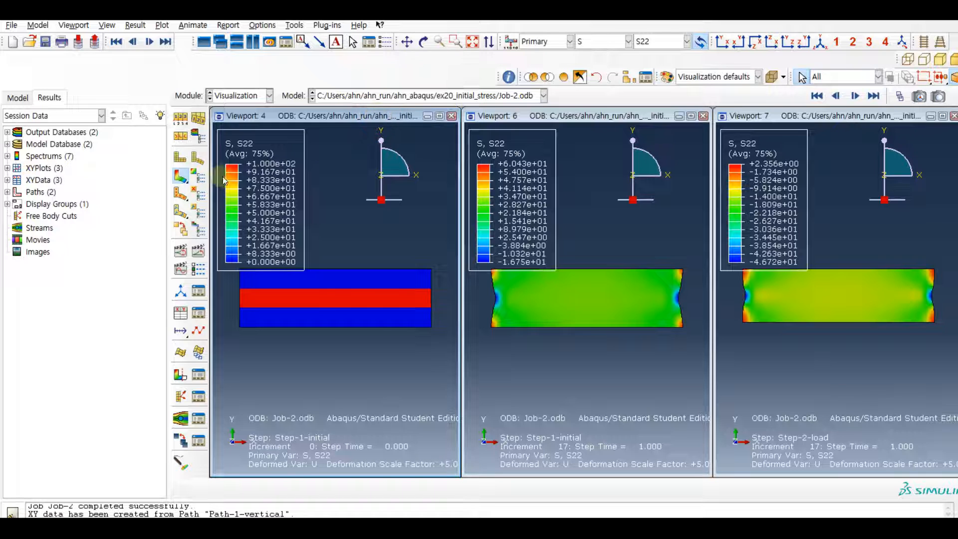
# Plot S22 along Path-1-vertical in Viewport 4 for frame 0 of Step-1-initial, and make Viewport 6 active.
pyautogui.click(181, 313)
pyautogui.click(171, 341)
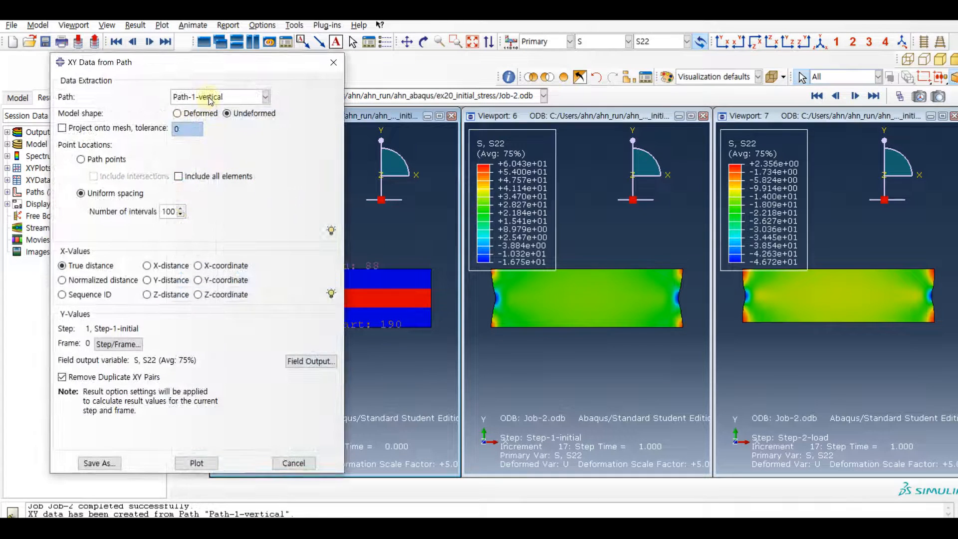
pyautogui.click(210, 465)
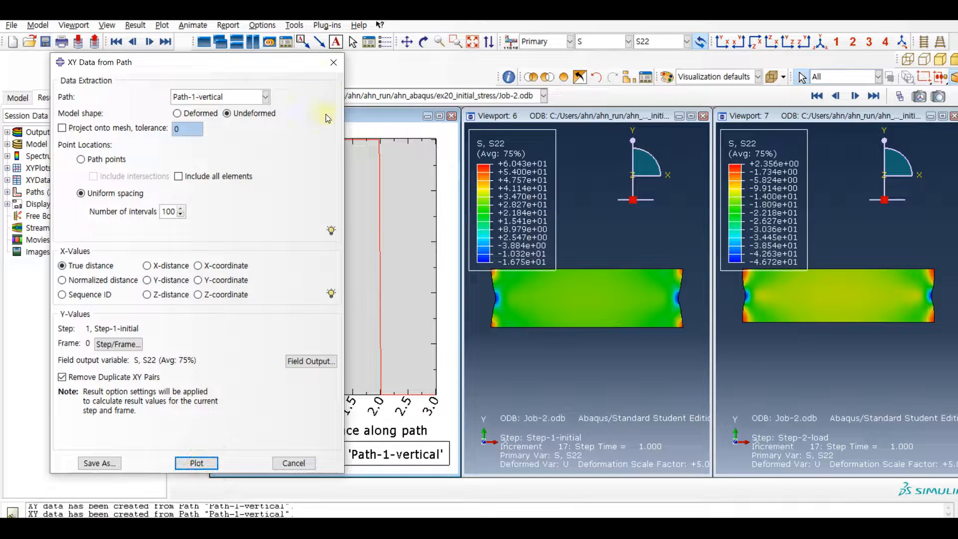
pyautogui.moveTo(304, 67); pyautogui.dragTo(192, 61)
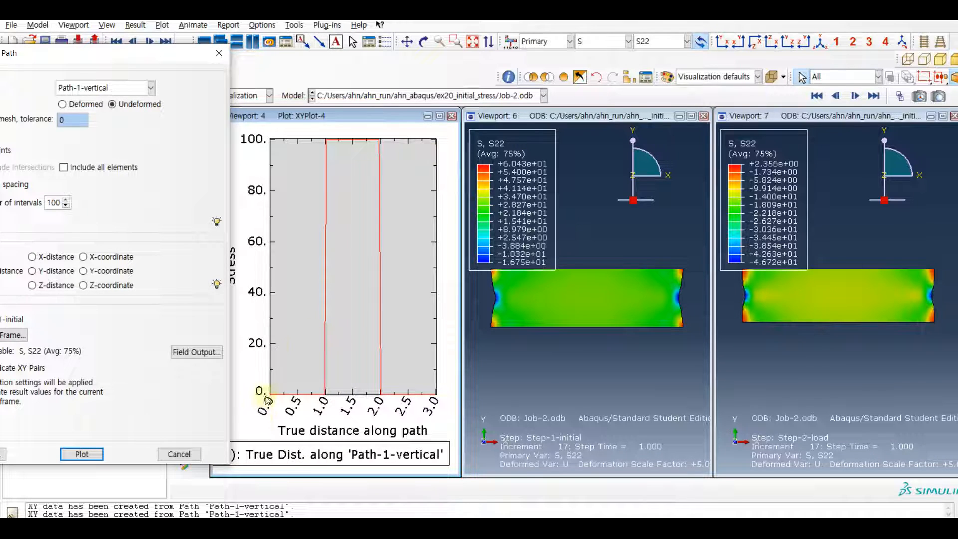
pyautogui.click(535, 117)
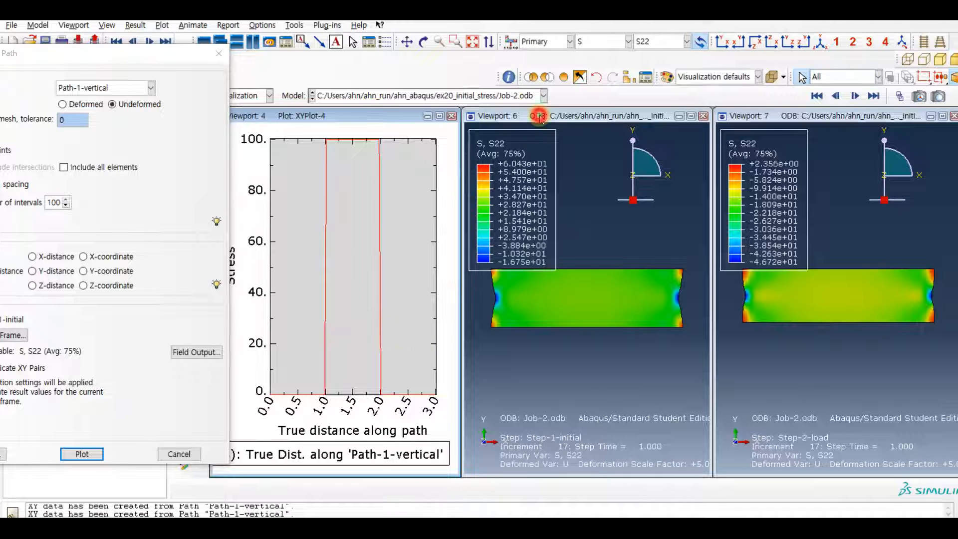
# Plot S22 along Path-1-vertical for frame 17 of Step-1-initial in Viewport 6 and of Step-2-load in Viewport 7.
pyautogui.click(82, 454)
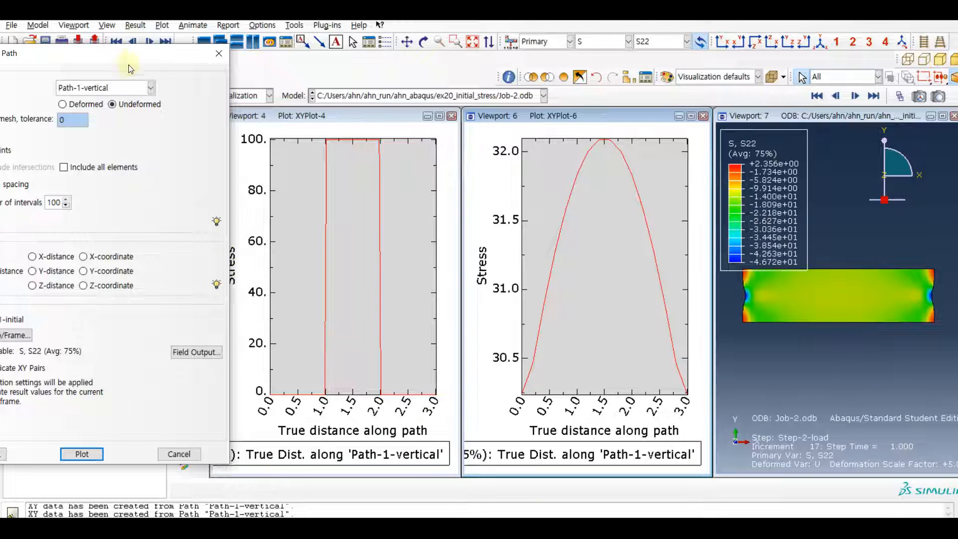
pyautogui.moveTo(143, 55); pyautogui.dragTo(193, 54)
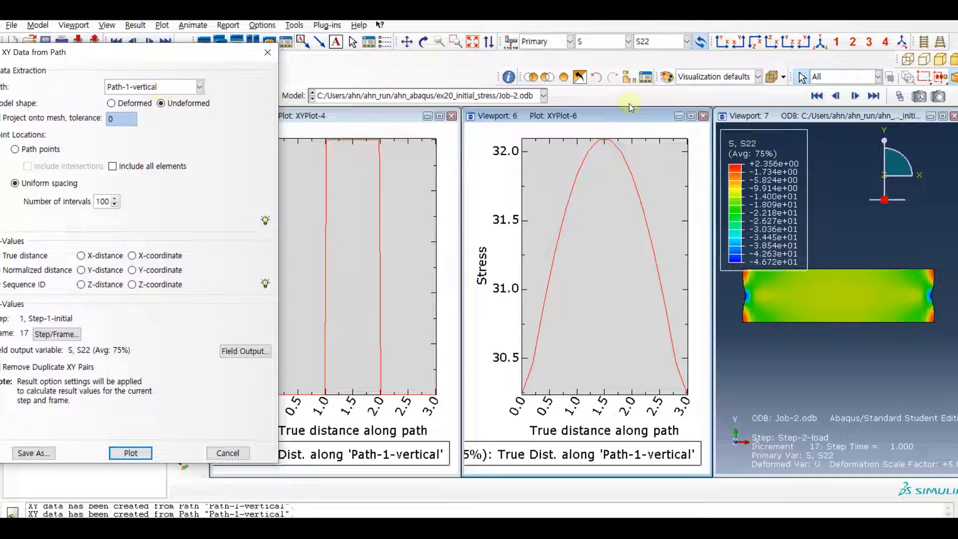
pyautogui.click(751, 116)
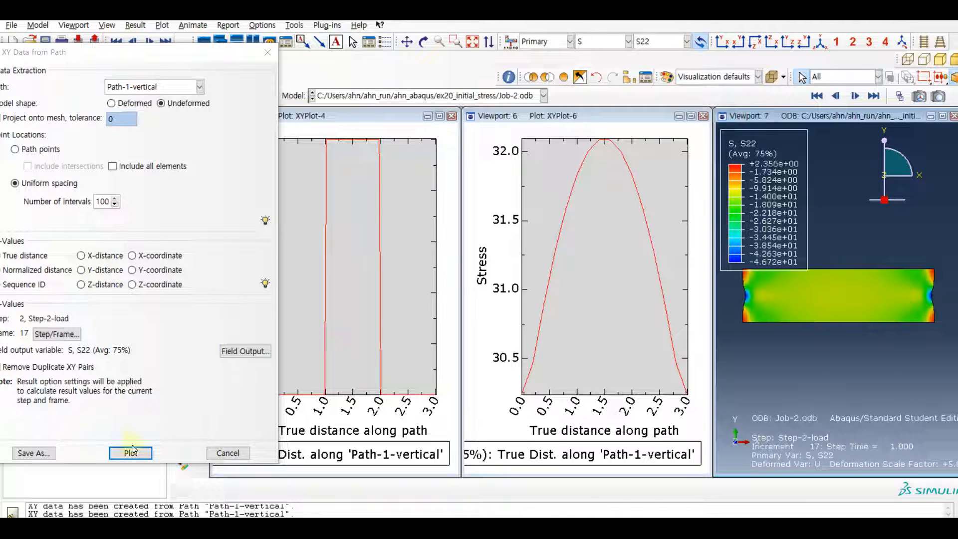
pyautogui.click(130, 453)
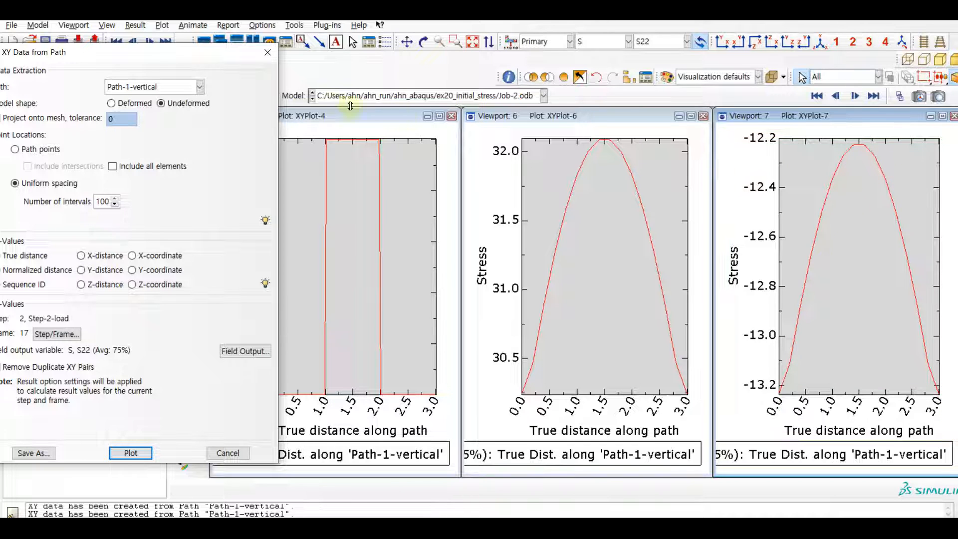
pyautogui.click(268, 52)
# Maximize Viewport 4 and return it to the S22 contour plot on the deformed shape.
pyautogui.click(356, 117)
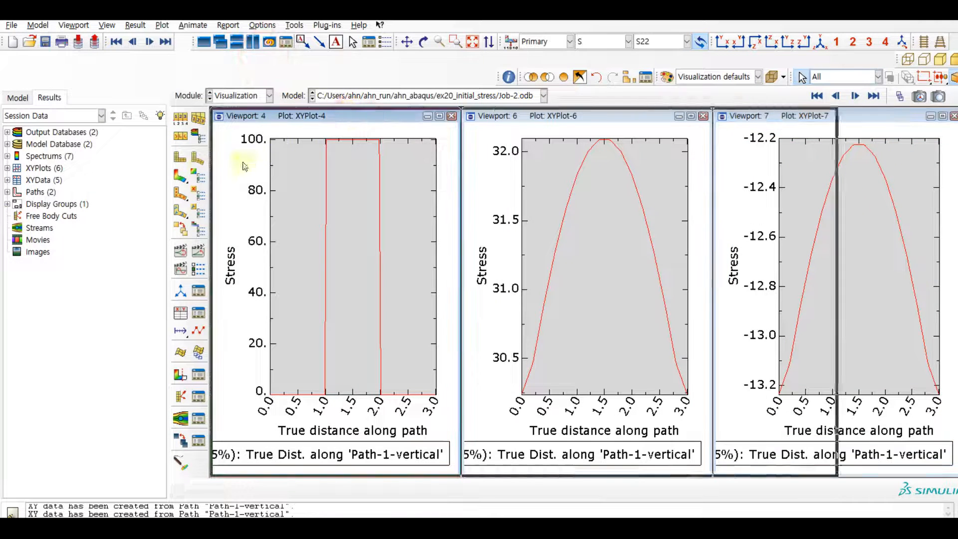
pyautogui.click(181, 176)
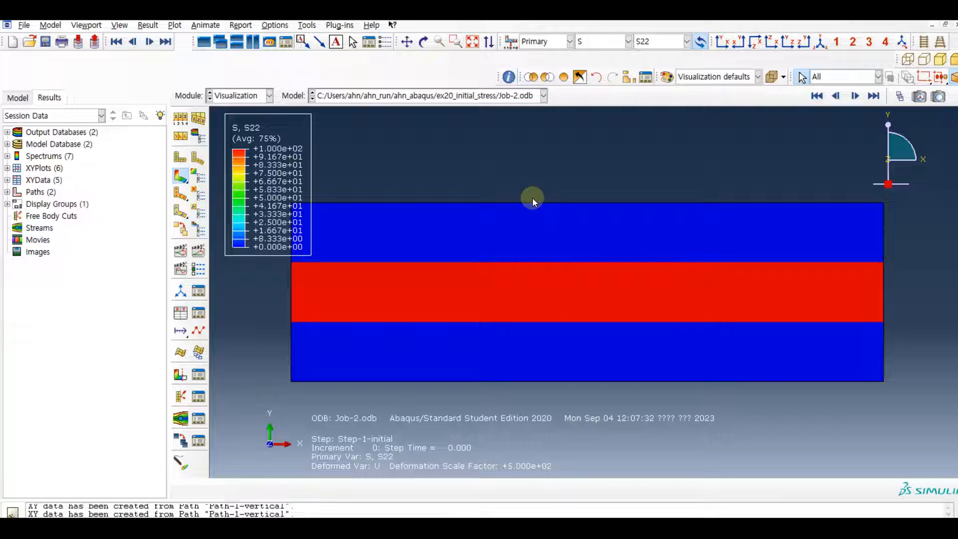
# Open the definition of Predefined Field-1-initial in Model-2-initial to review the initial stress components specified for the middle layer.
pyautogui.click(17, 97)
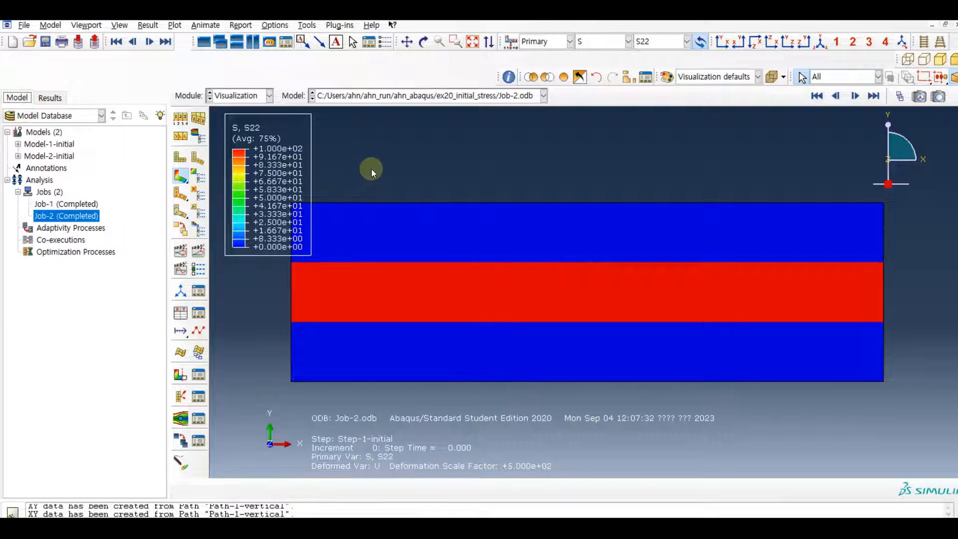
pyautogui.click(18, 156)
pyautogui.moveTo(159, 230); pyautogui.dragTo(170, 383)
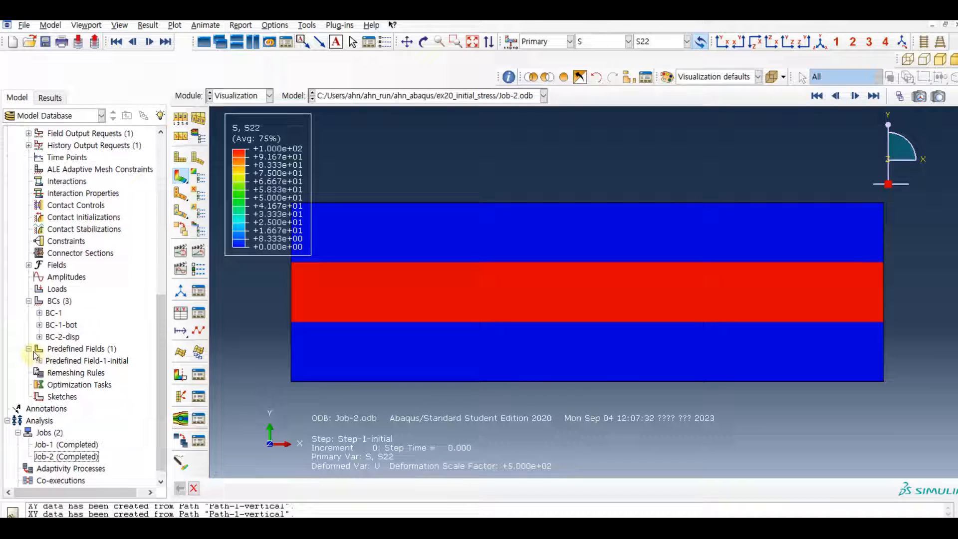
pyautogui.click(95, 359)
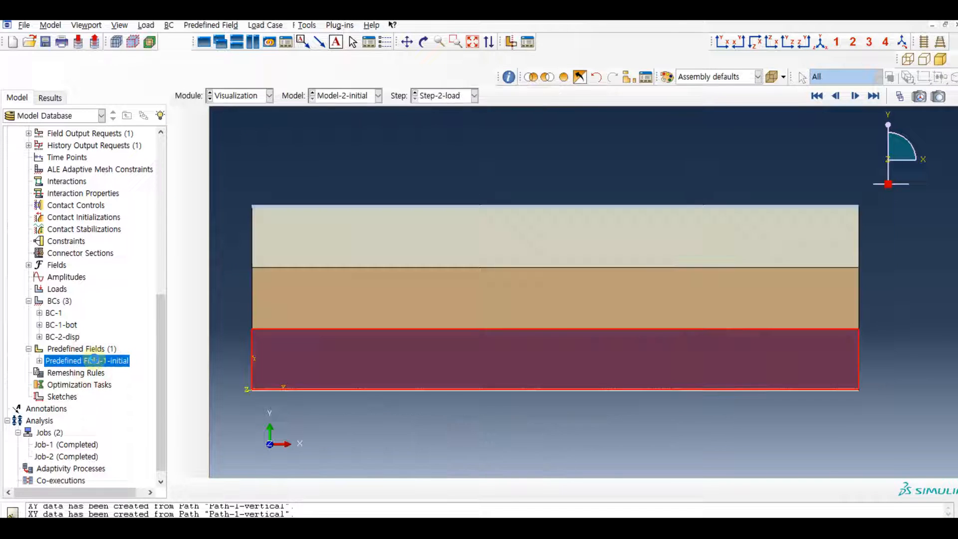
pyautogui.doubleClick(95, 359)
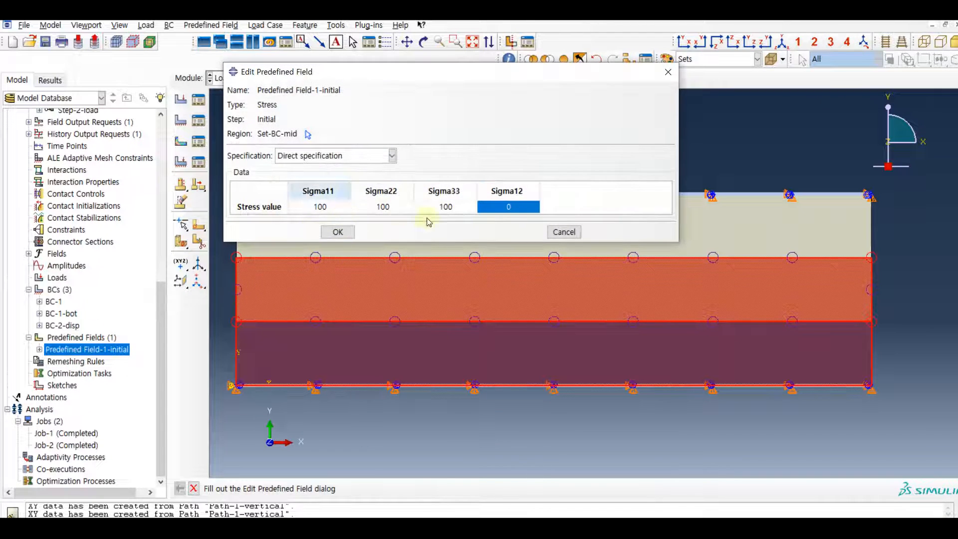